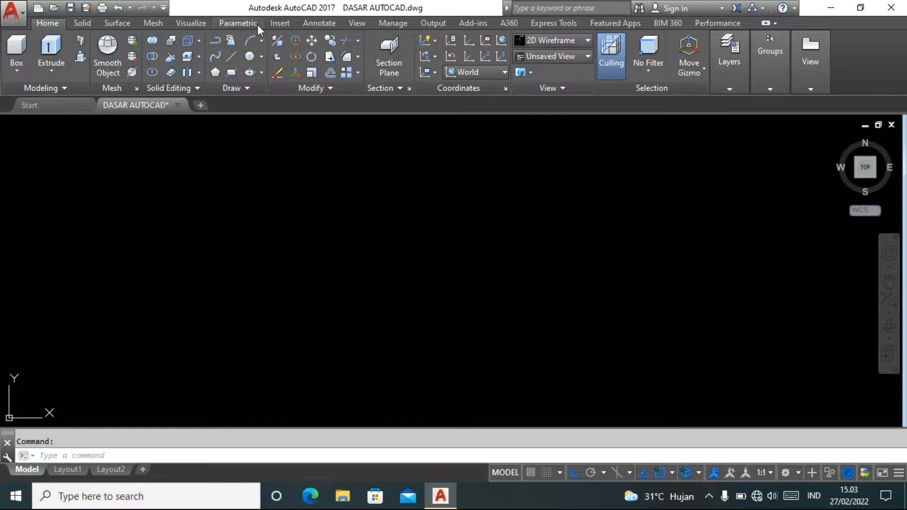
Step: Place six scattered points in the empty drawing area with the Multiple Points tool
left_click(249, 88)
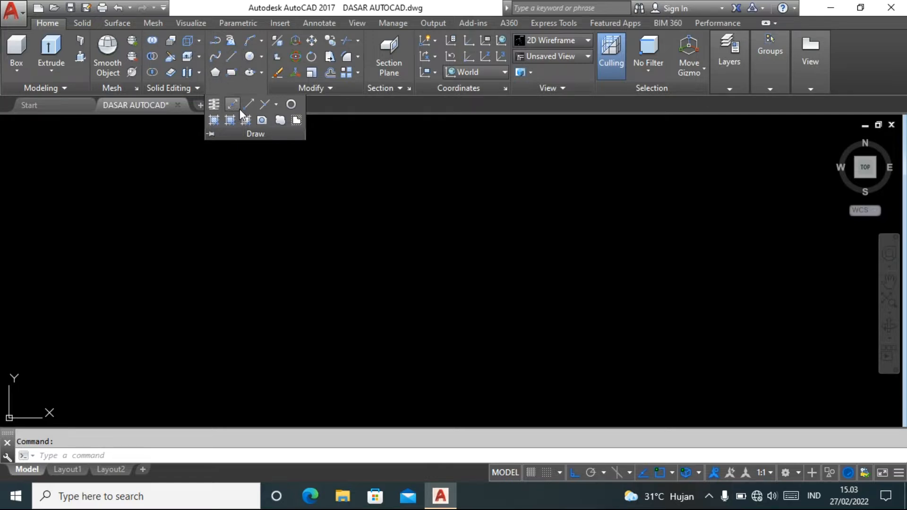
left_click(276, 105)
left_click(247, 90)
left_click(275, 105)
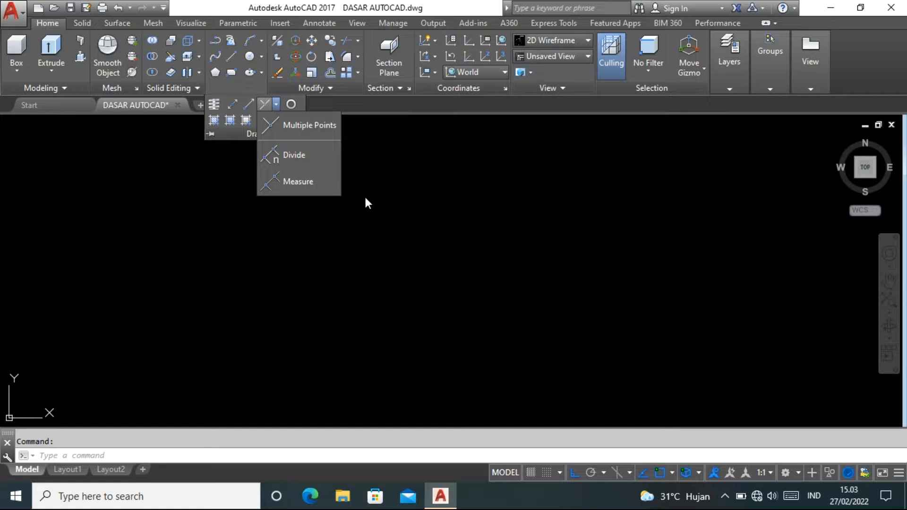
left_click(273, 127)
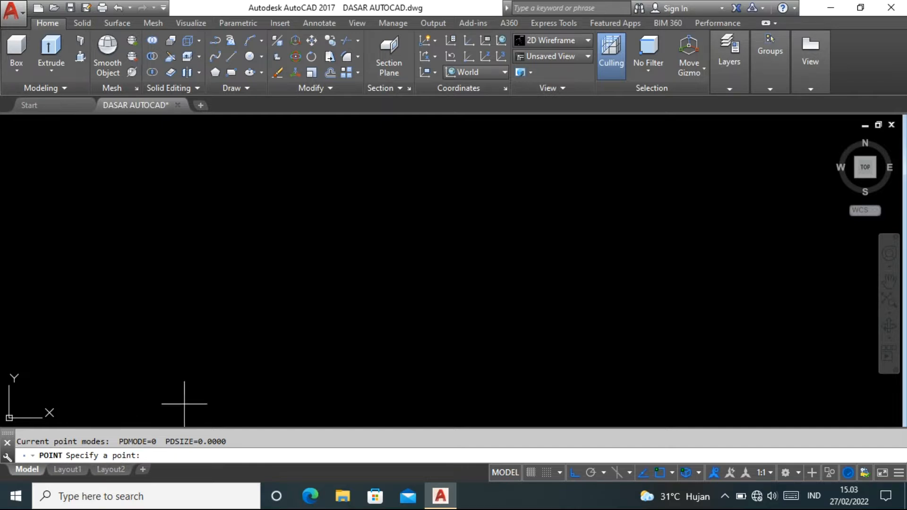
left_click(262, 246)
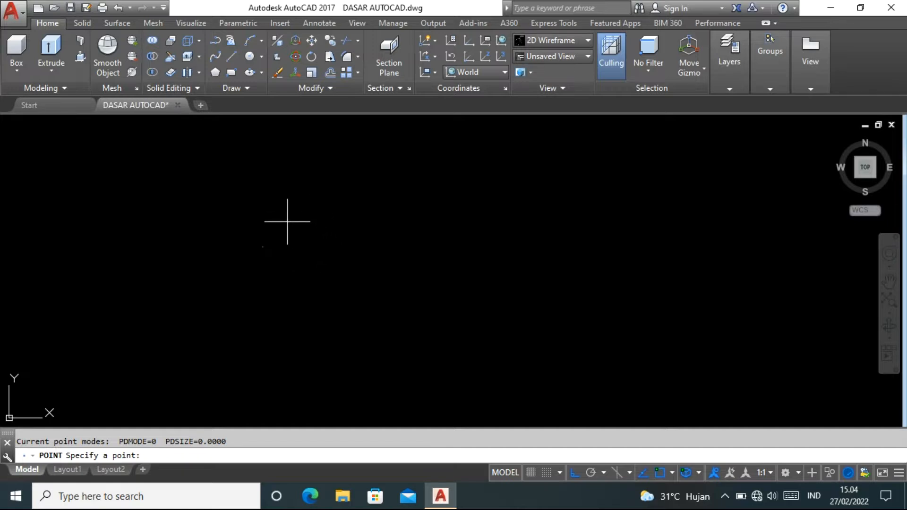
left_click(287, 222)
left_click(289, 266)
left_click(336, 283)
left_click(371, 253)
key("Return")
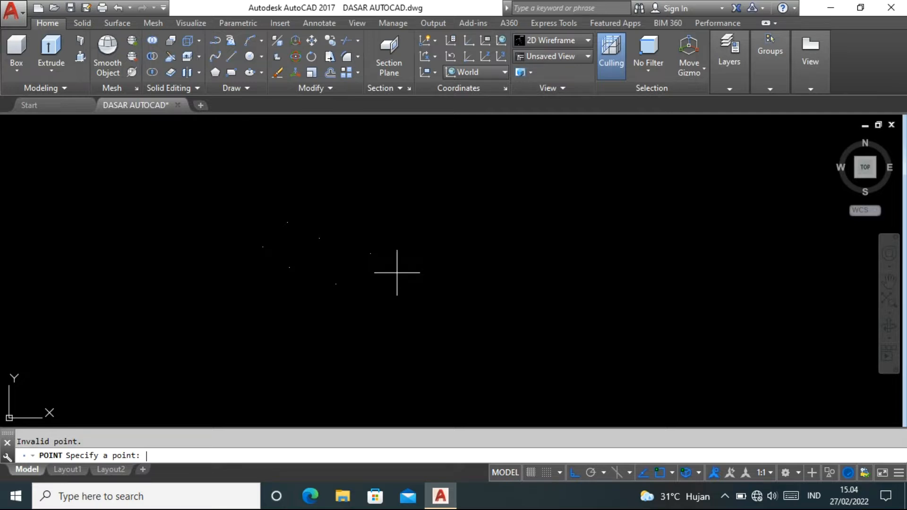
key("Escape")
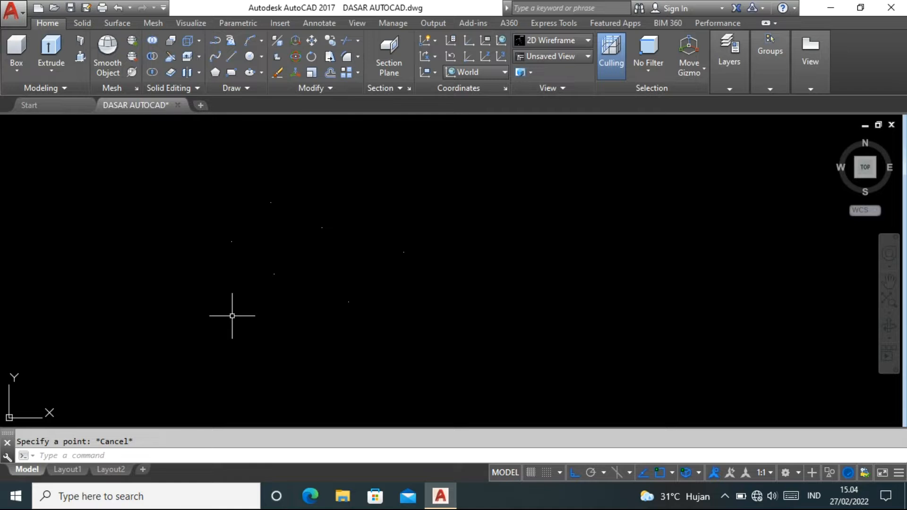
Step: Set the point display mode PDMODE to 1
type("p")
type("dmode")
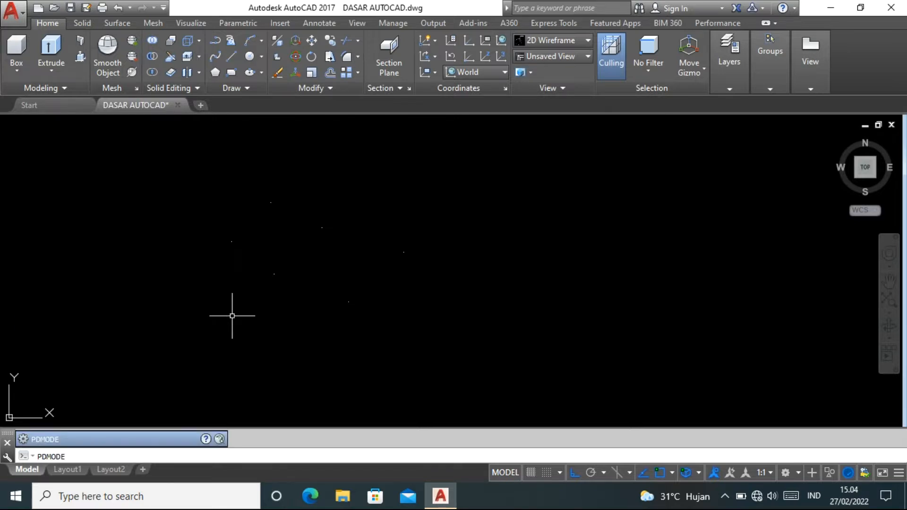
key("Return")
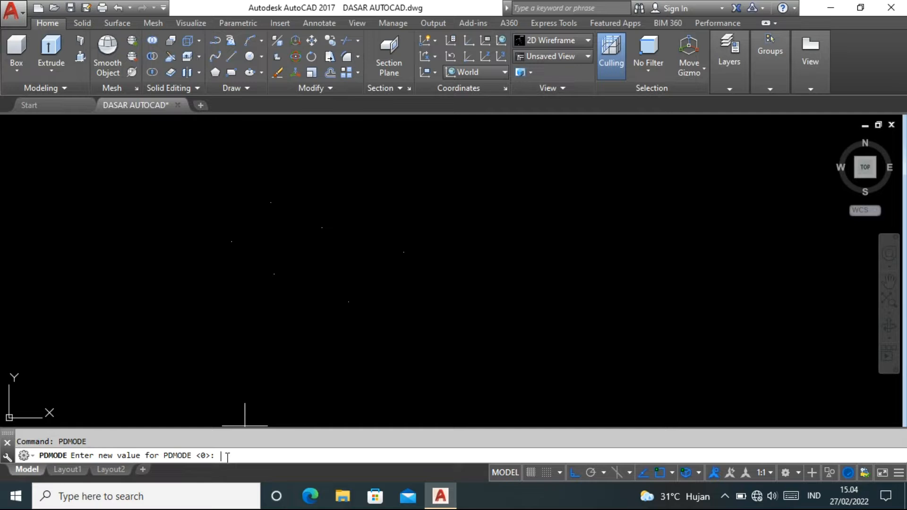
type("1")
key("Return")
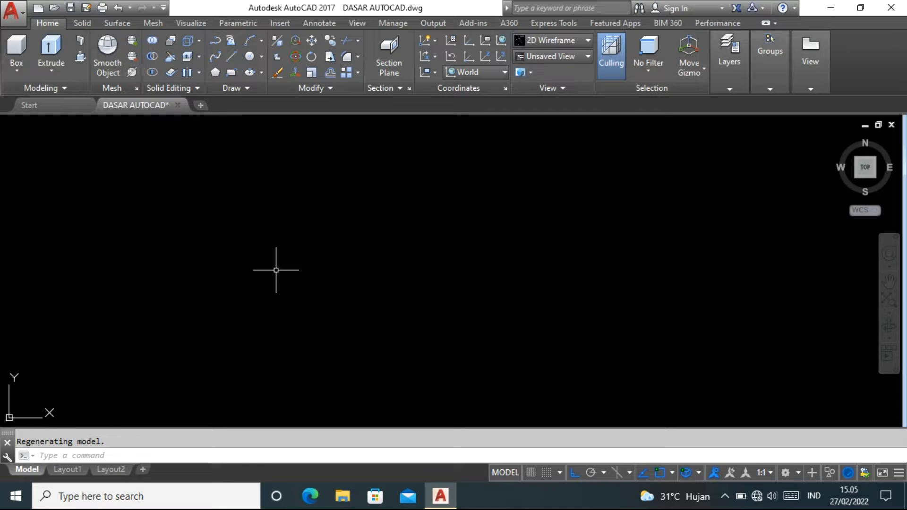
Step: Set PDMODE to 0 to display the points as single dots
type("PDMODE")
key("Return")
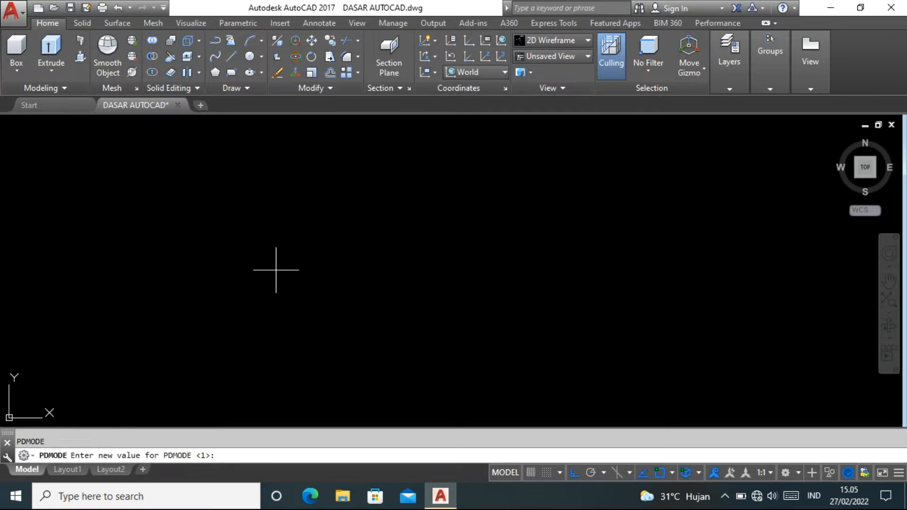
type("0")
key("Return")
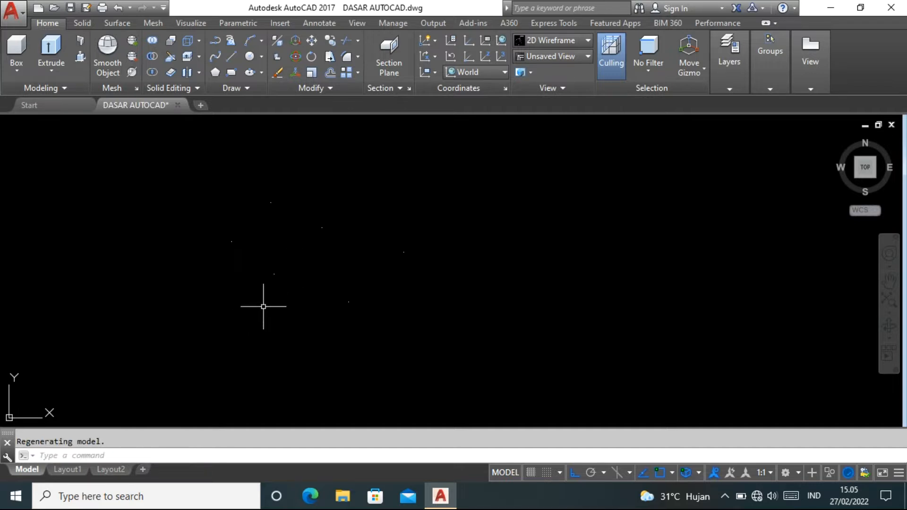
Step: Change PDMODE to 2 to display the points as plus signs
key("Return")
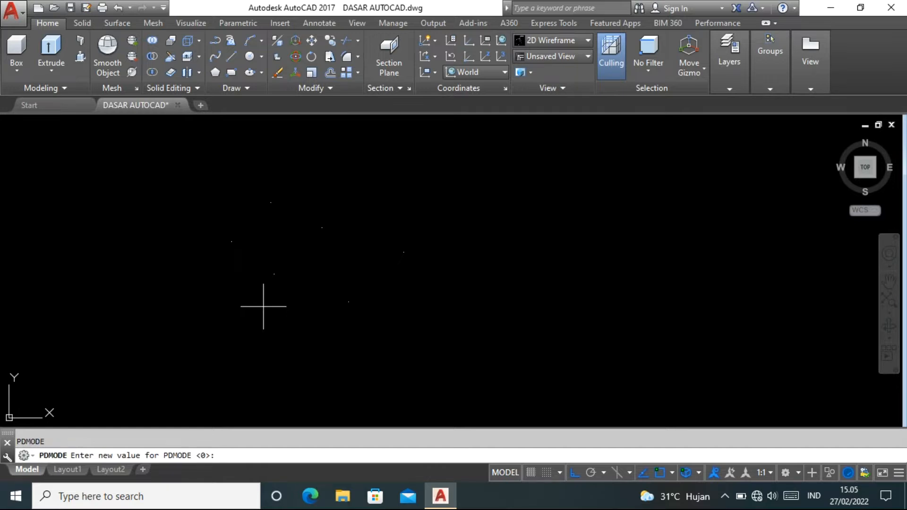
type("2")
key("Return")
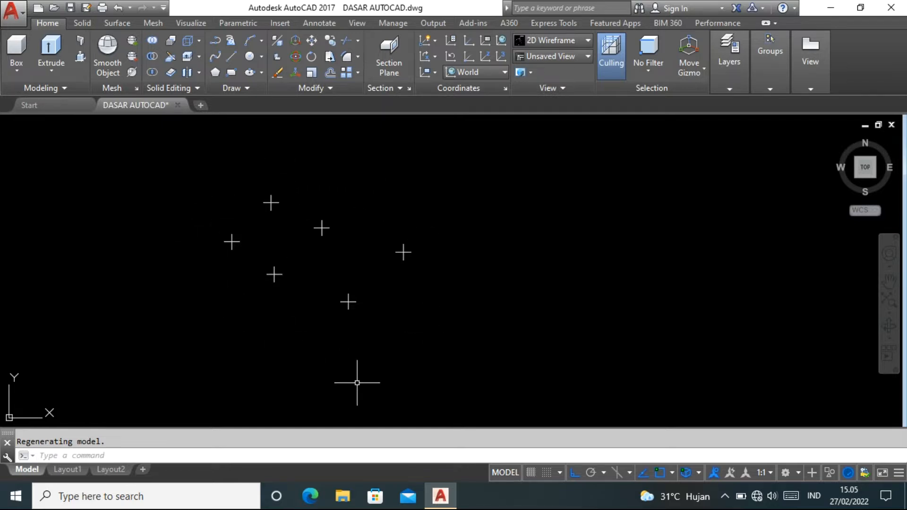
Step: Change PDMODE to 3 to display the points as X marks
type("PDMODE")
key("Return")
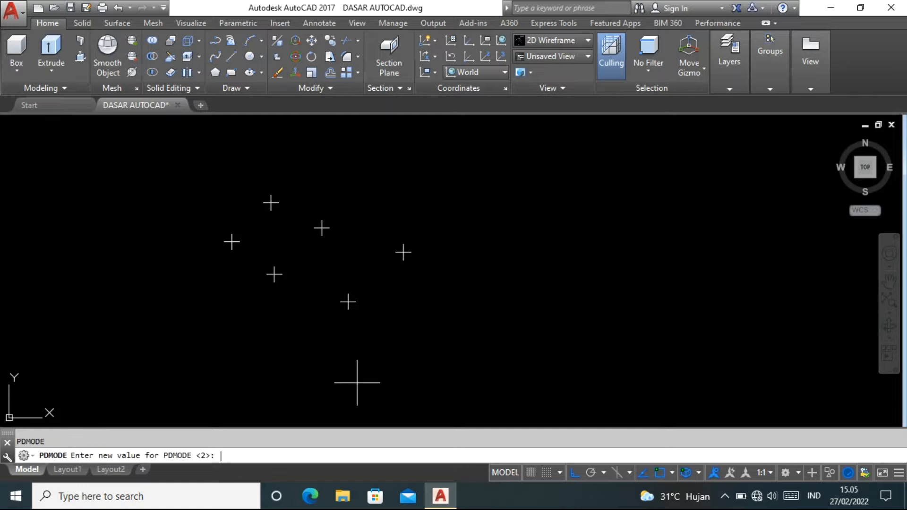
type("3")
key("Return")
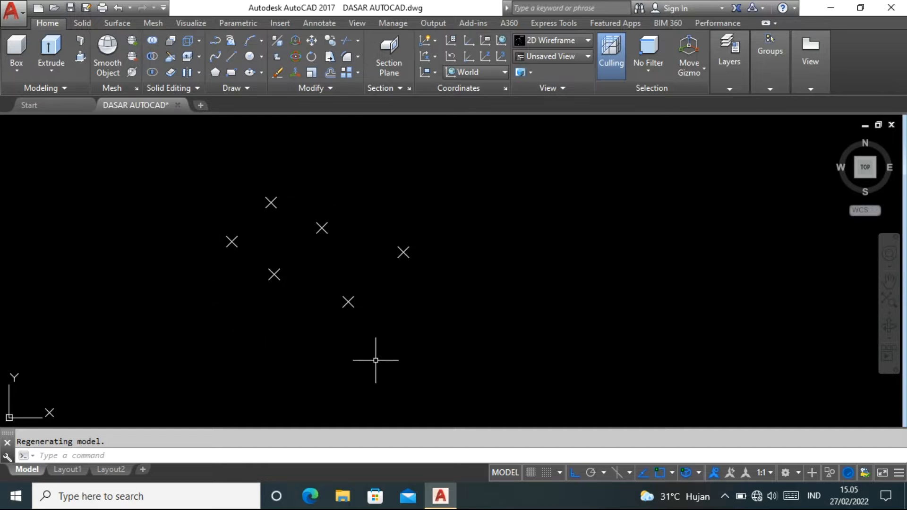
Step: Change PDMODE to 4 to display the points as short vertical ticks
key("Return")
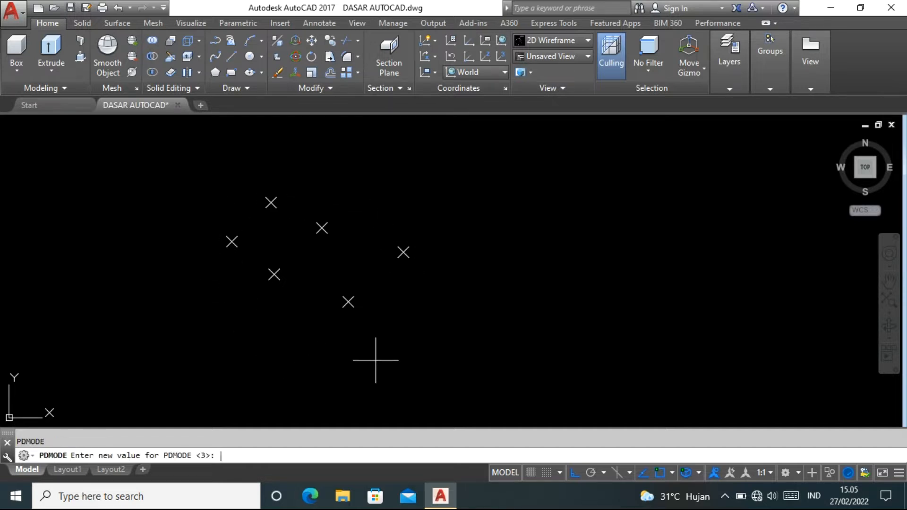
type("4")
key("Return")
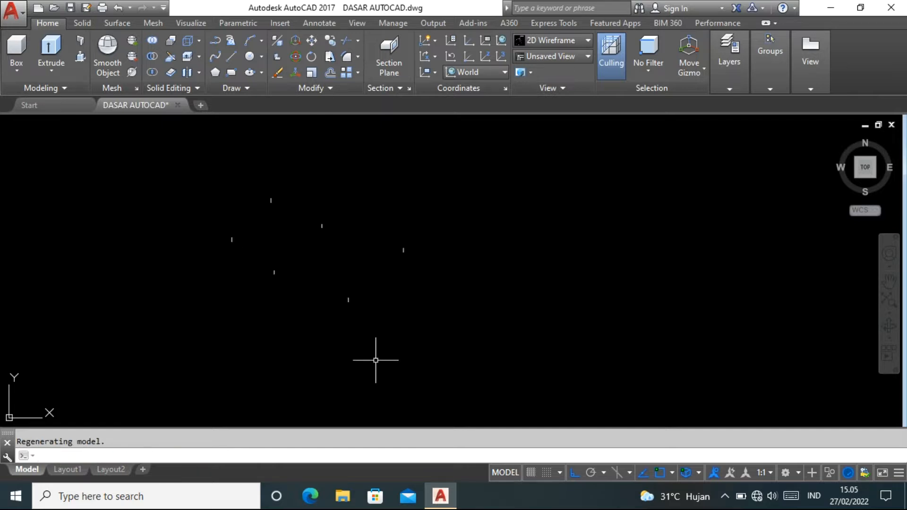
scroll(270, 198, "up", 3)
scroll(282, 180, "down", 3)
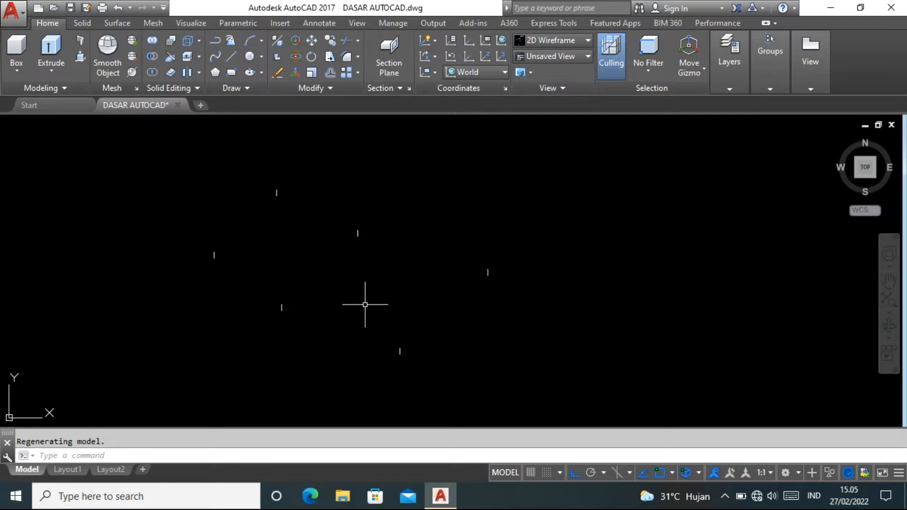
Step: Try to set the point display mode PDMODE to 5
key("Return")
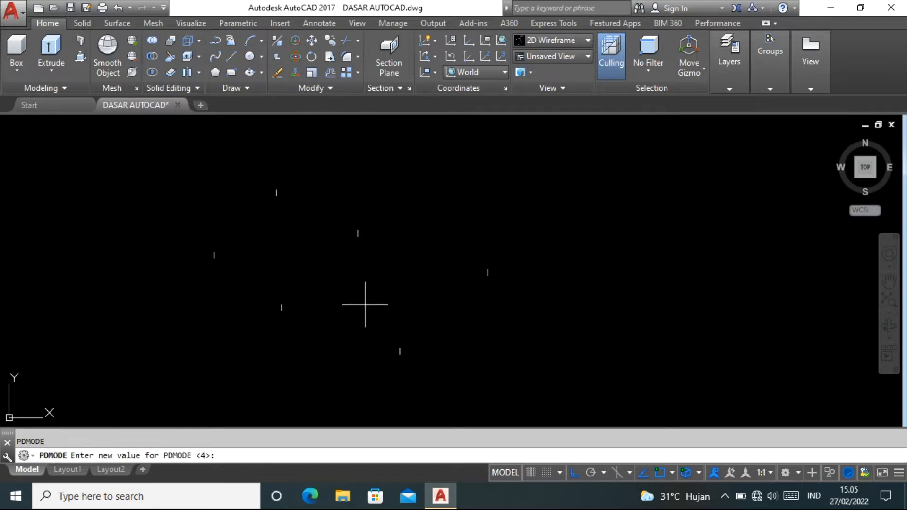
type("5")
key("Return")
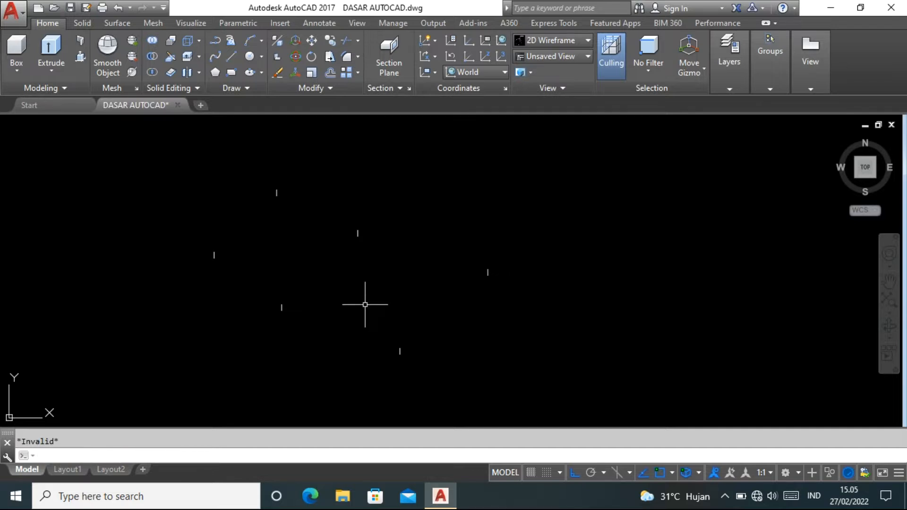
Step: Return the point display to single dots by setting PDMODE to 0
type("pd")
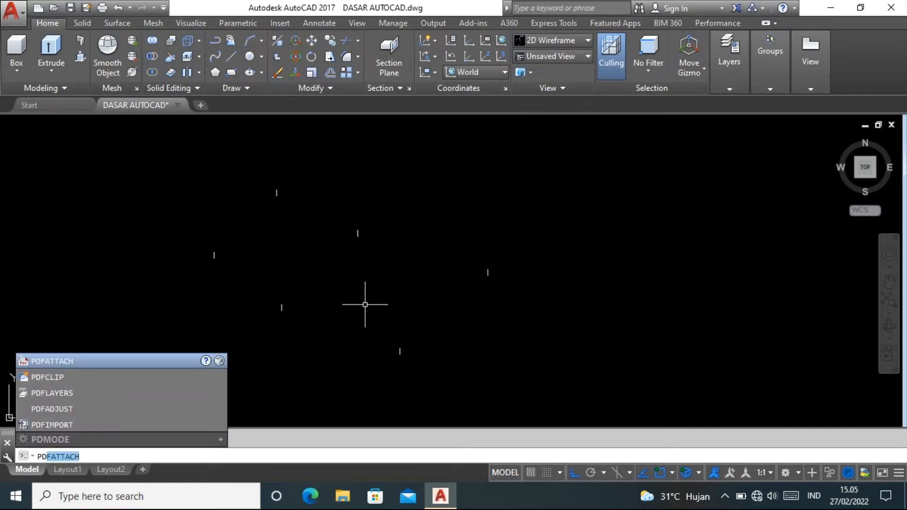
type("mode")
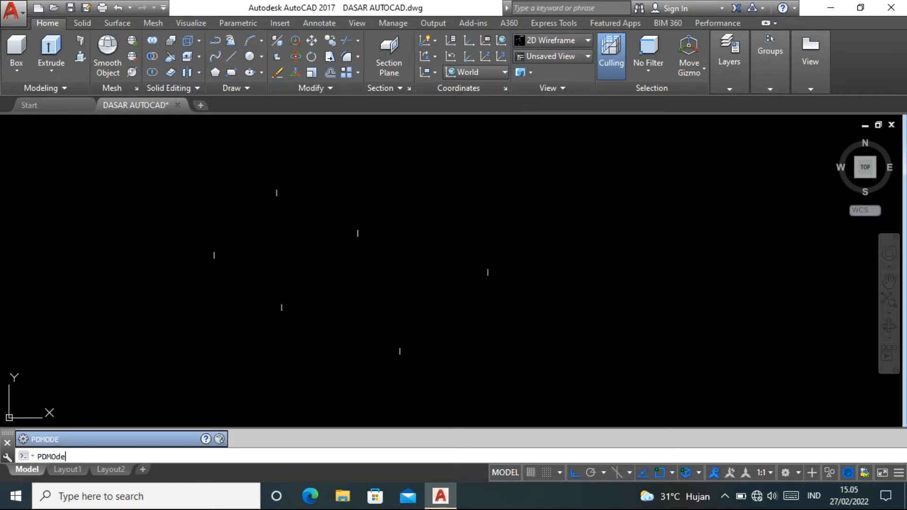
key("Return")
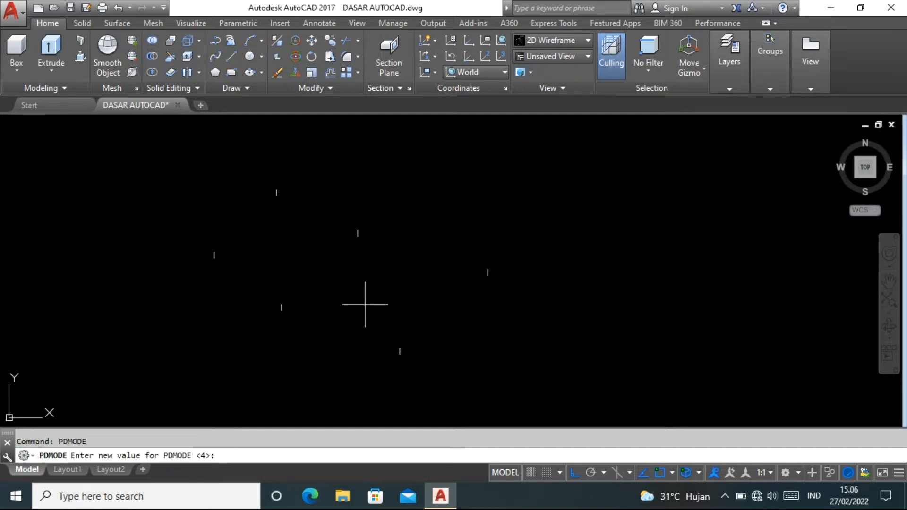
type("0")
key("Return")
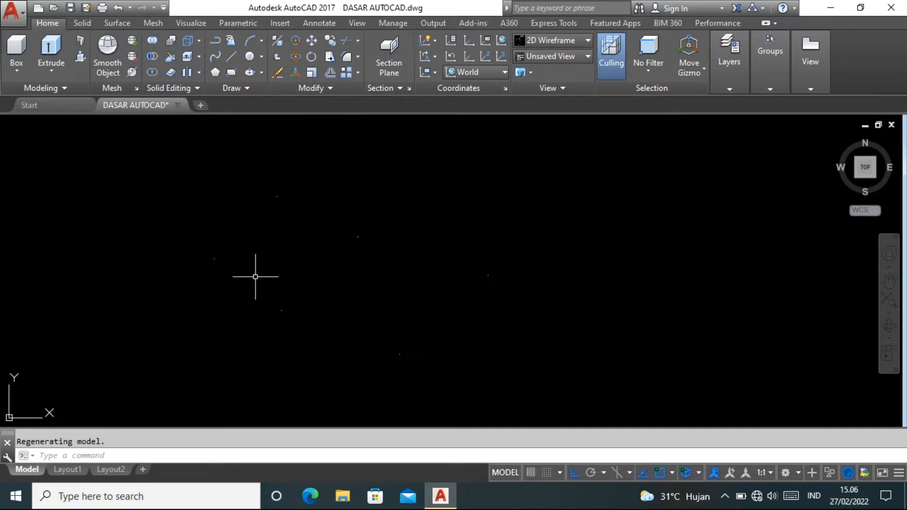
Step: Set PDMODE to 3 so all six points are drawn as X marks
type("pdmode")
key("Return")
type("3")
key("Return")
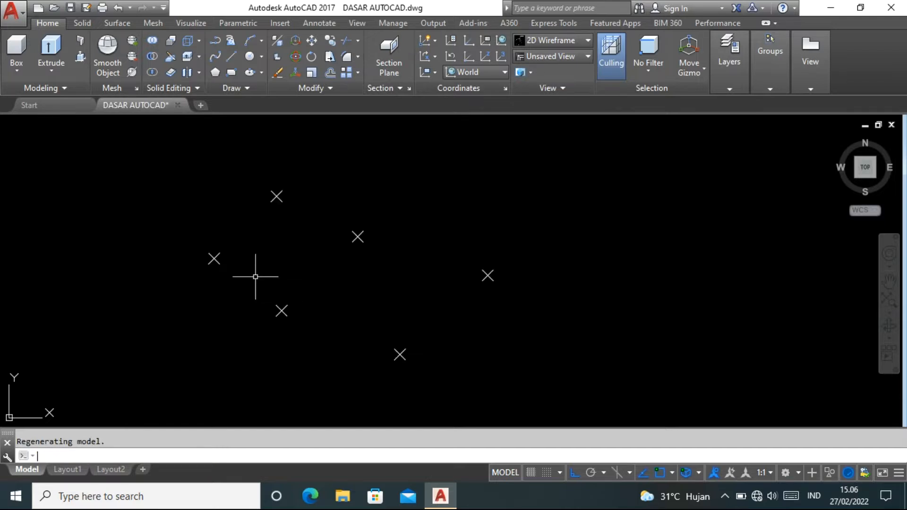
Step: Set the point display size PDSIZE to 1
type("pd")
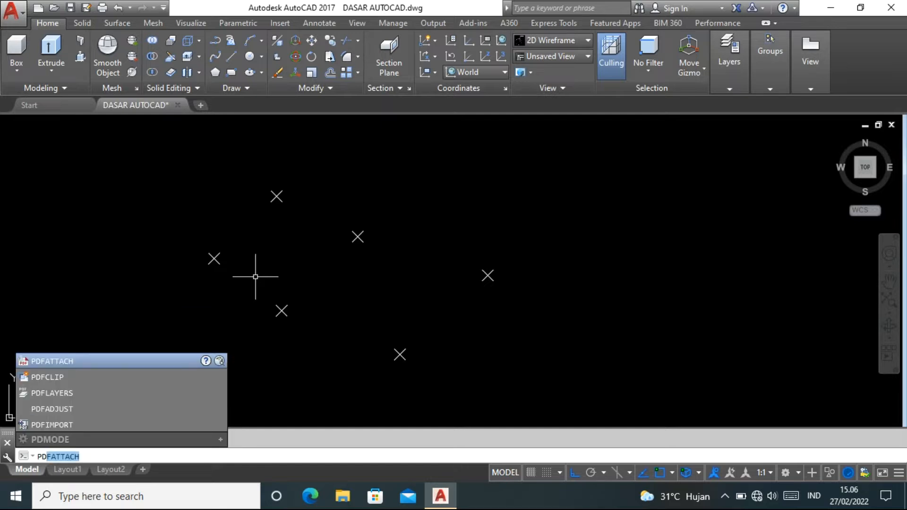
type("size")
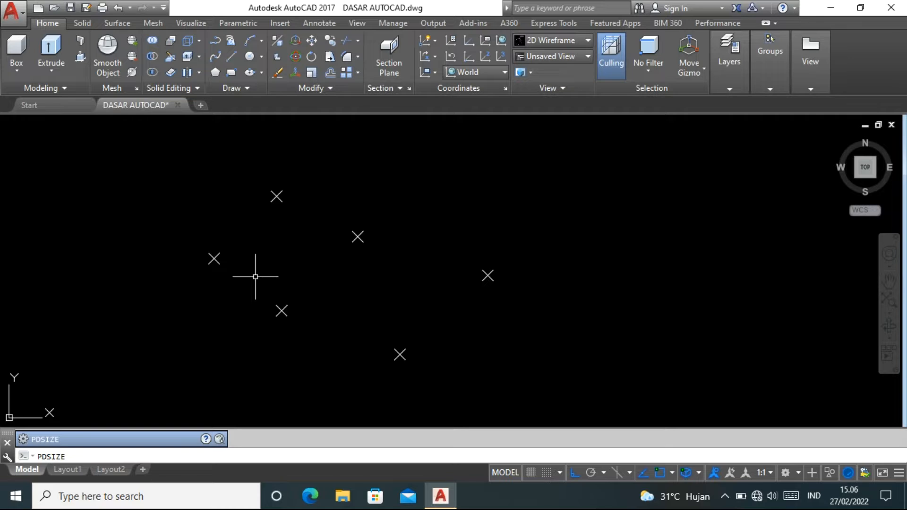
key("Return")
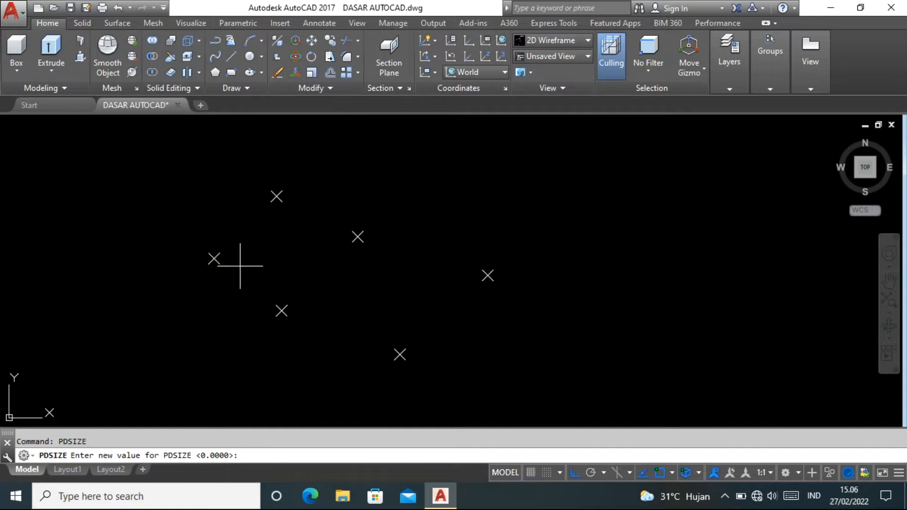
type("1")
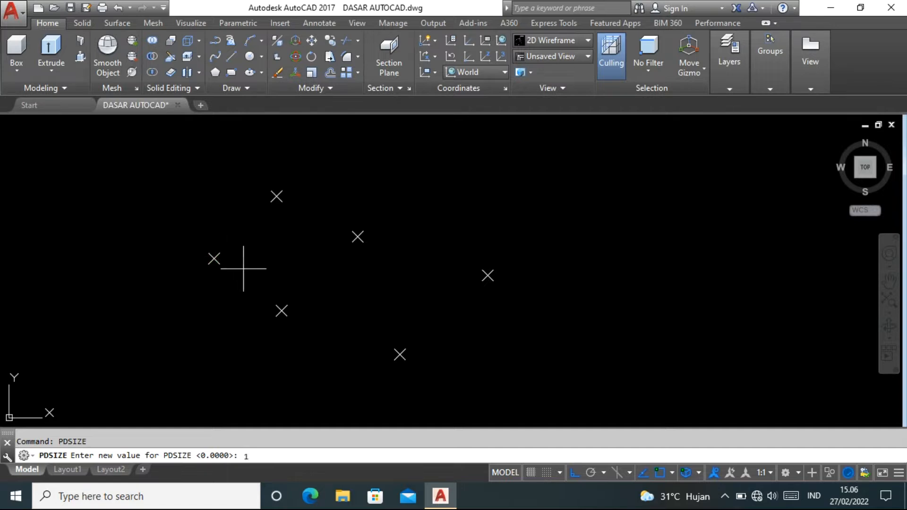
key("Return")
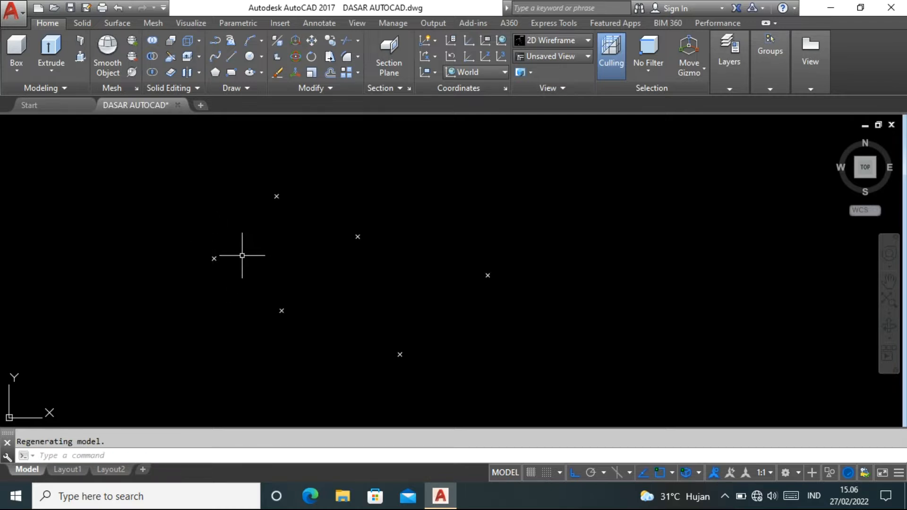
Step: Enlarge the point markers by setting PDSIZE to 6
key("Return")
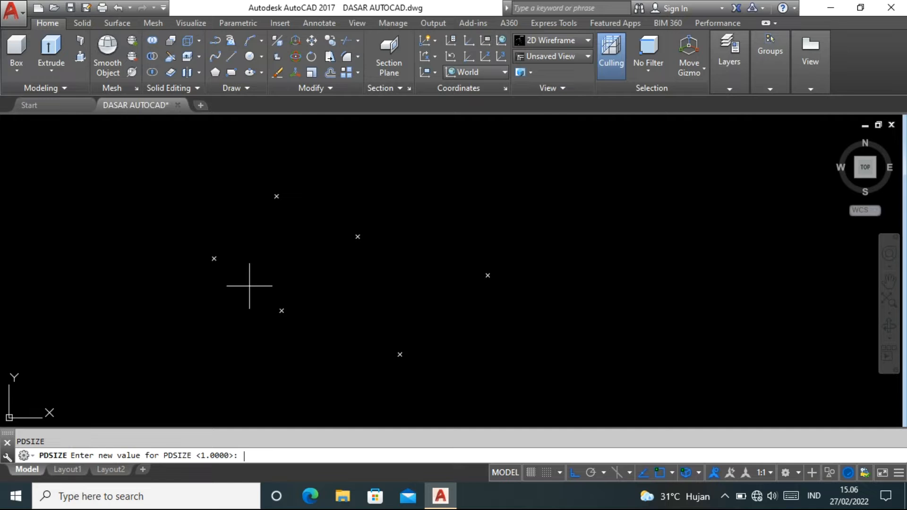
type("6")
key("Return")
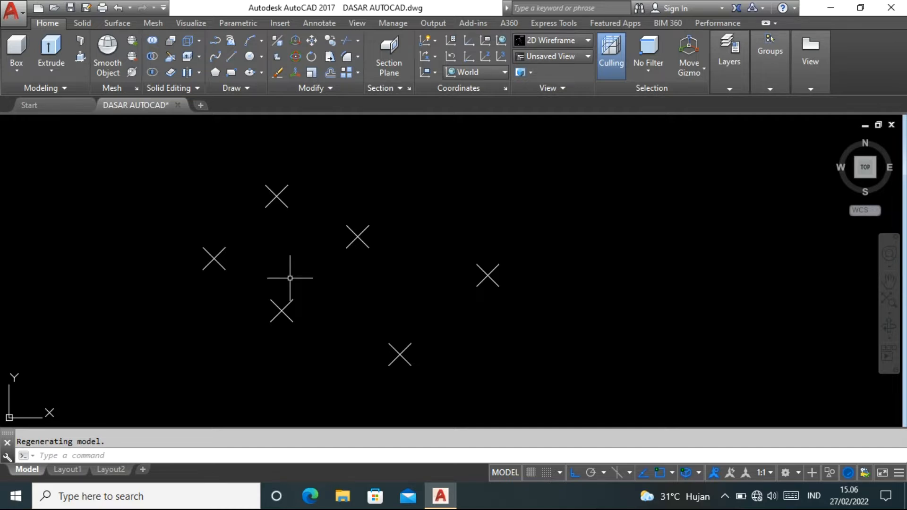
Step: Reduce the X-shaped point markers by setting PDSIZE to 3
type("PDSIZE")
key("Return")
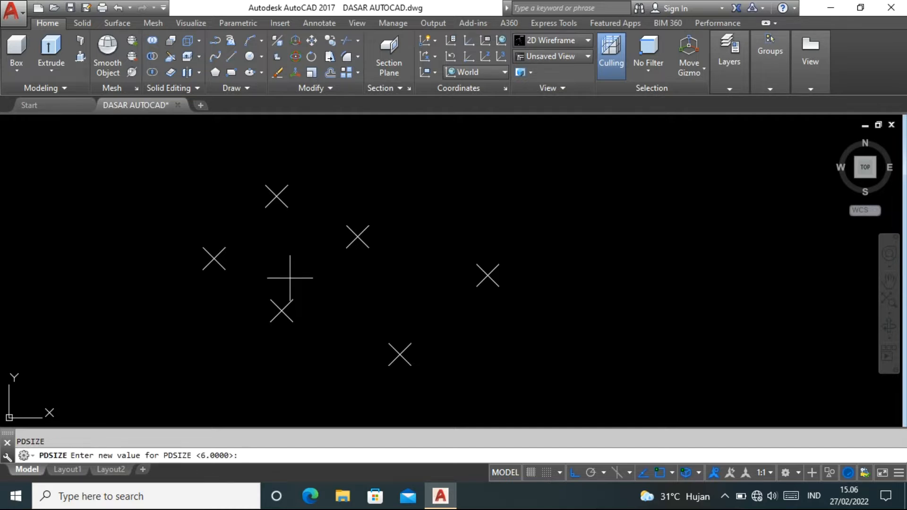
type("3")
key("Return")
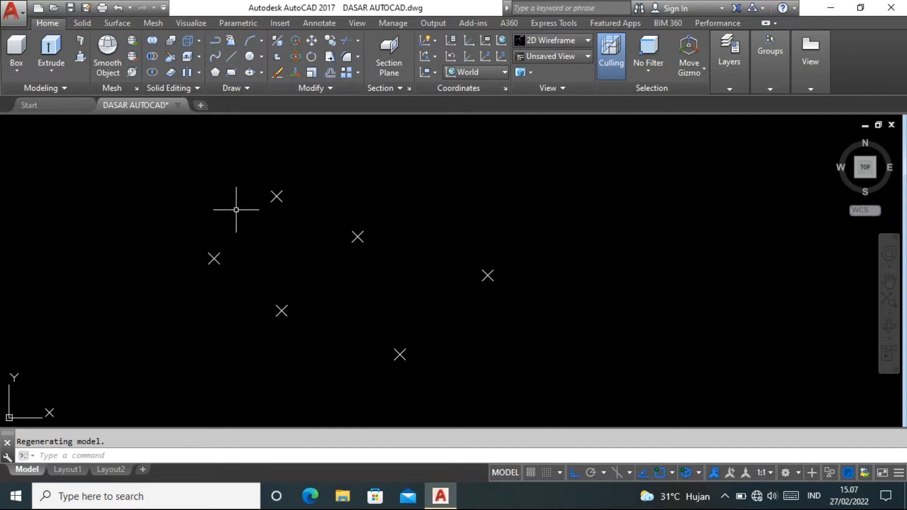
scroll(234, 209, "down", 2)
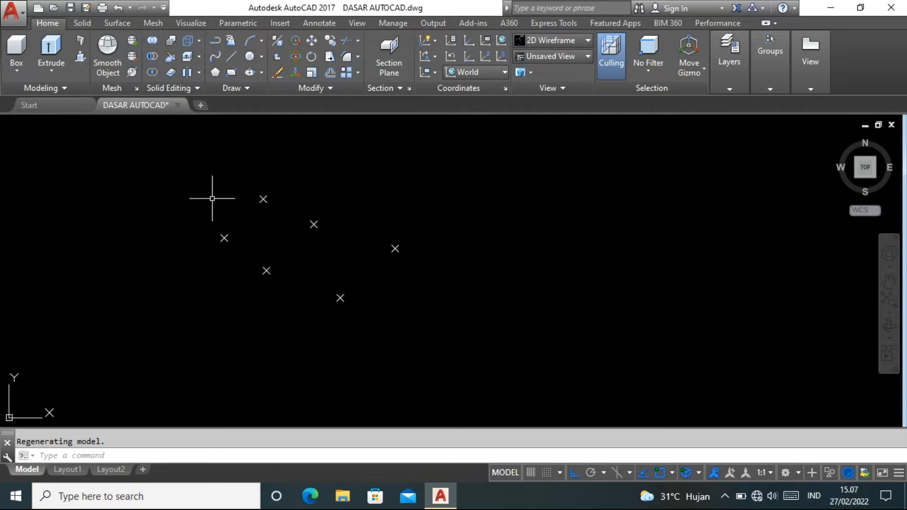
Step: Draw a connected zigzag of four line segments snapped through five of the six point markers, leaving out the uppermost one
left_click(231, 56)
scroll(196, 250, "up", 4)
left_click(269, 221)
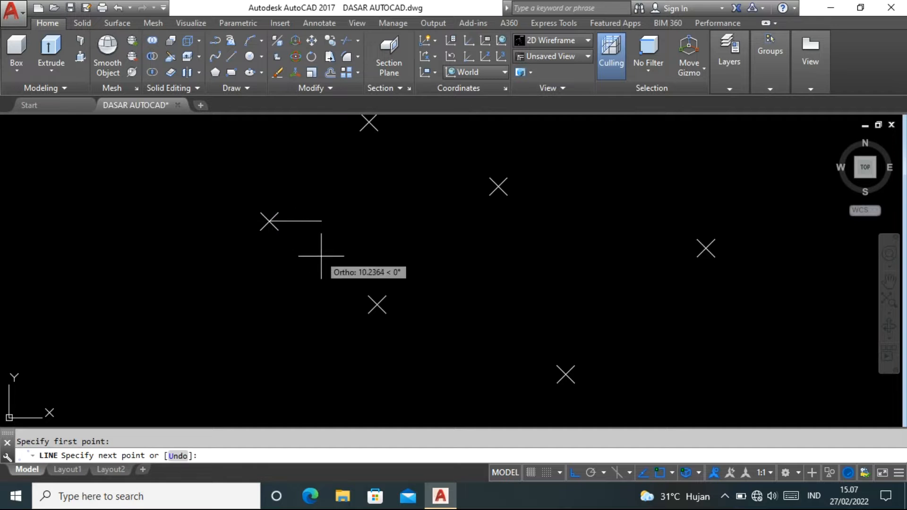
left_click(377, 305)
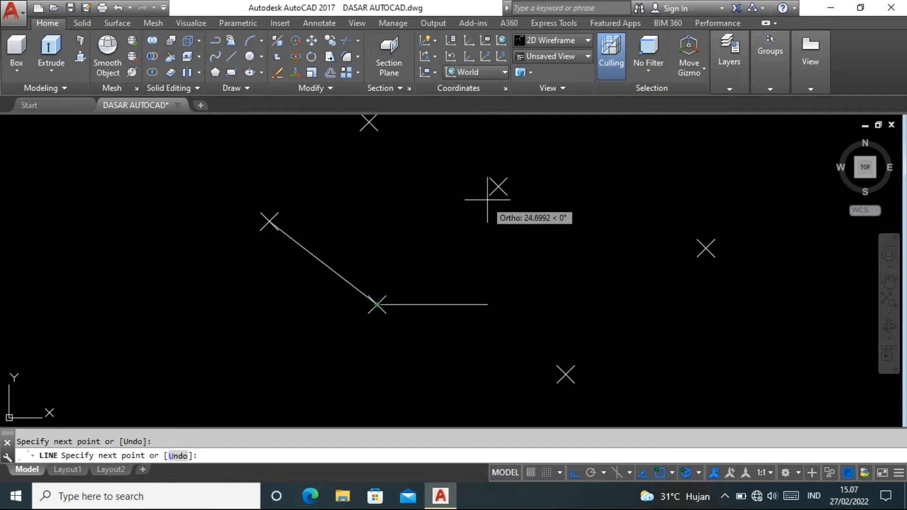
left_click(498, 186)
left_click(565, 375)
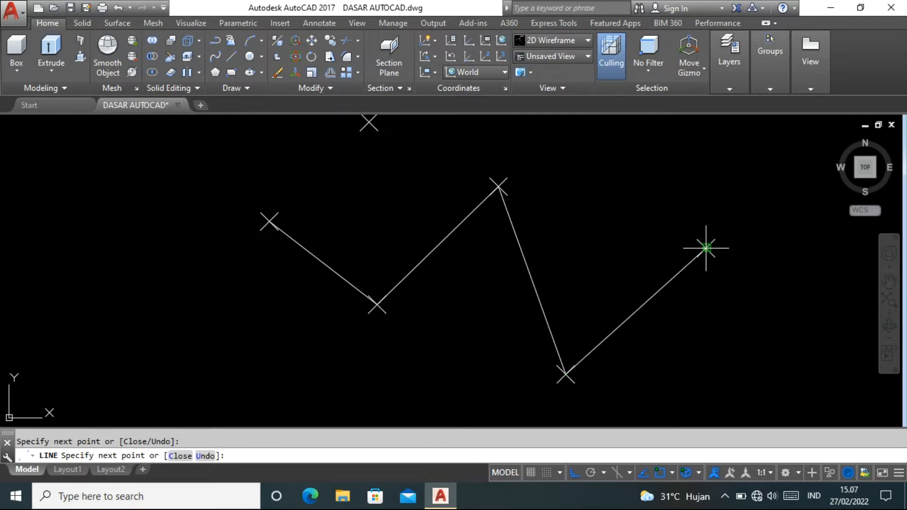
left_click(706, 248)
key("Return")
scroll(331, 272, "down", 2)
scroll(310, 261, "down", 2)
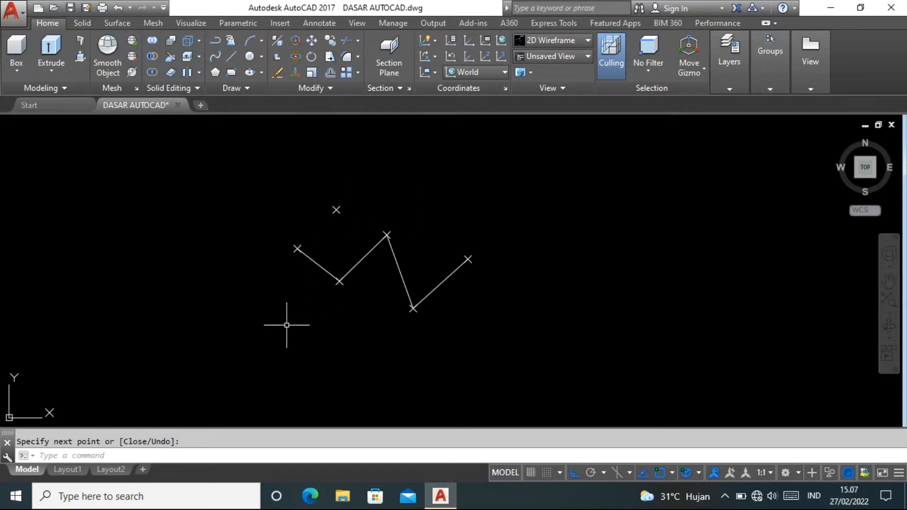
Step: Place two single points with the POINT command above and beyond the zigzag's far end
type("point")
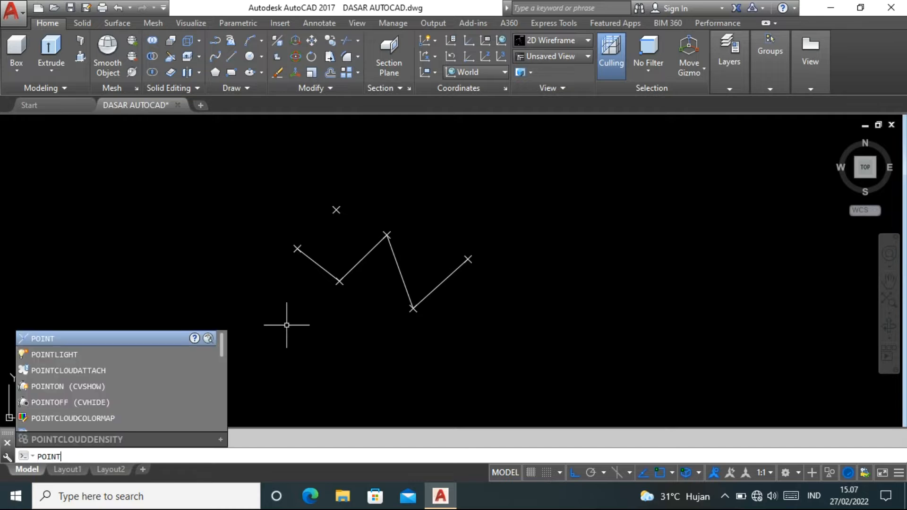
key("Return")
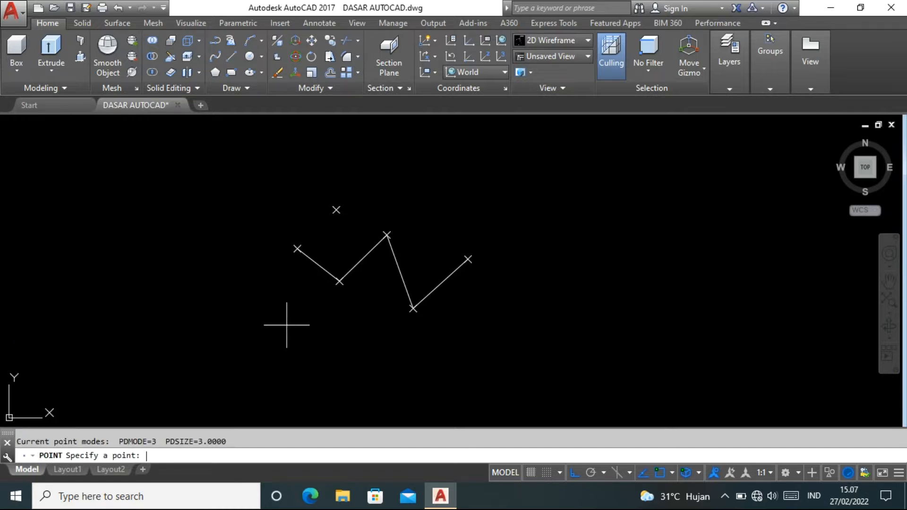
left_click(458, 185)
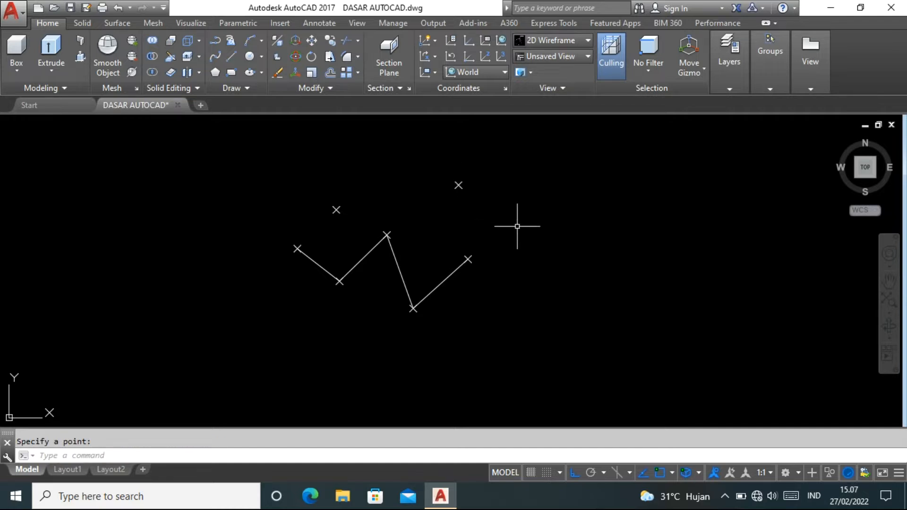
key("Return")
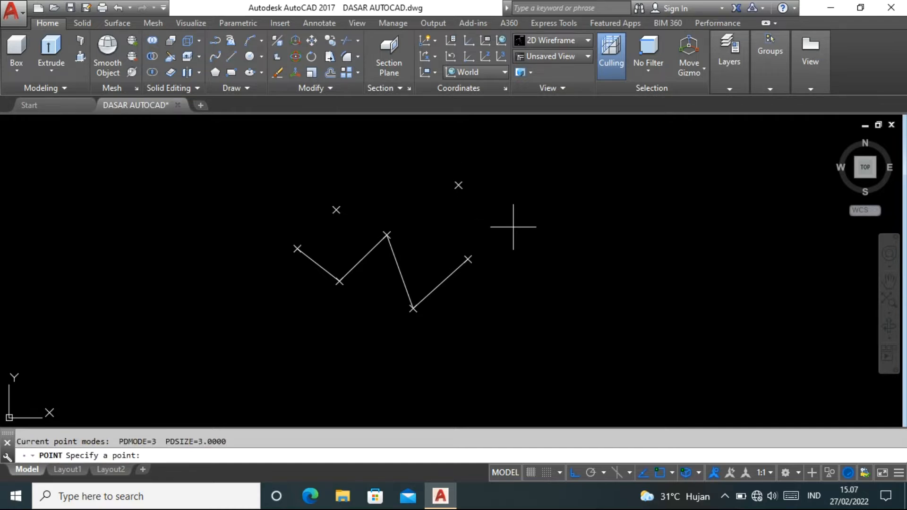
left_click(503, 228)
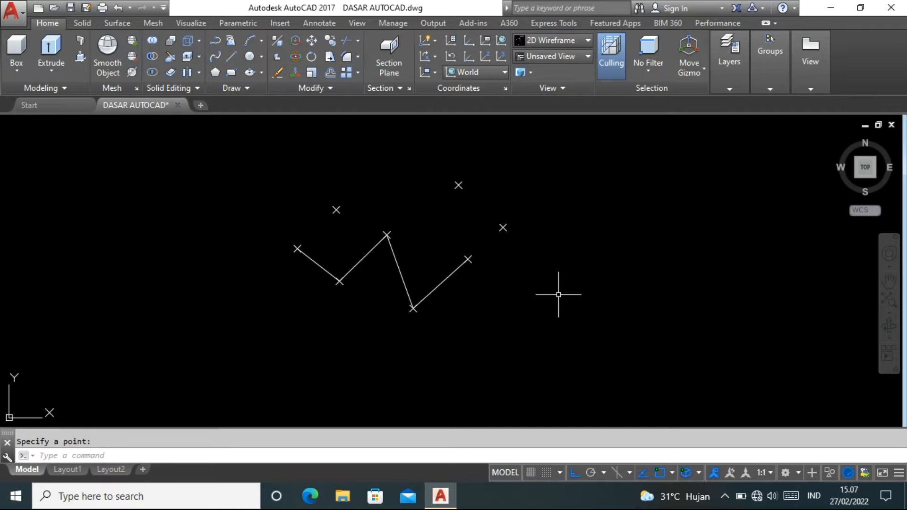
key("Return")
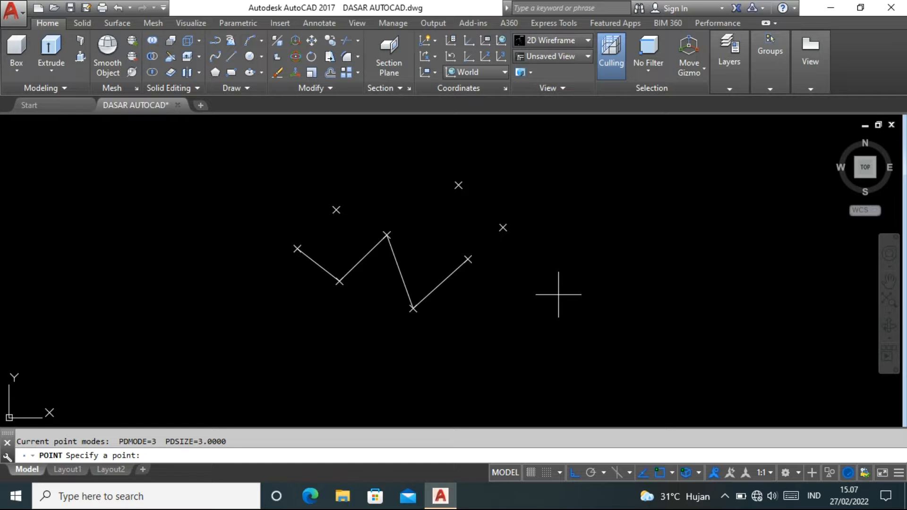
key("Escape")
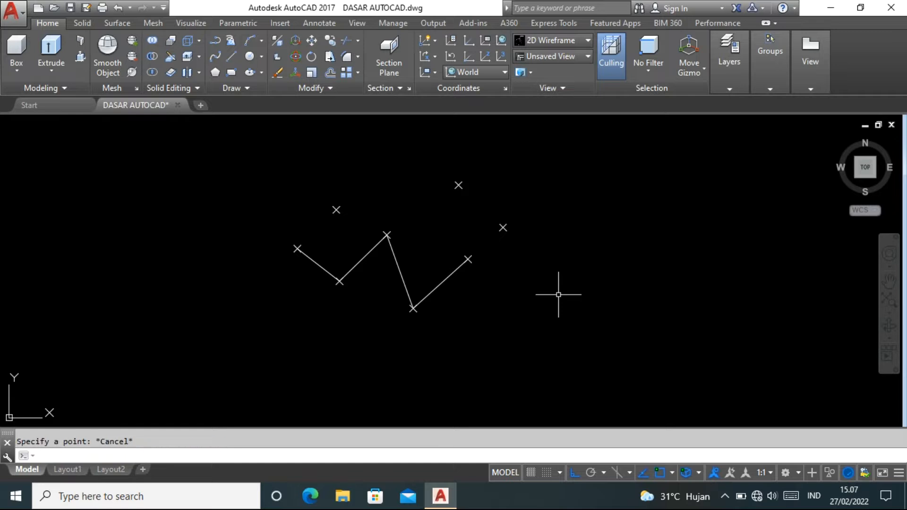
scroll(348, 321, "down", 2)
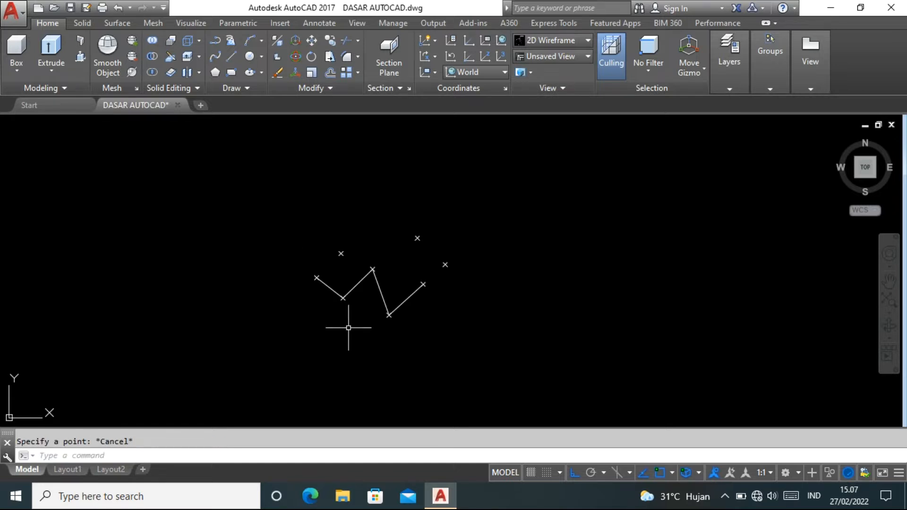
scroll(481, 269, "up", 2)
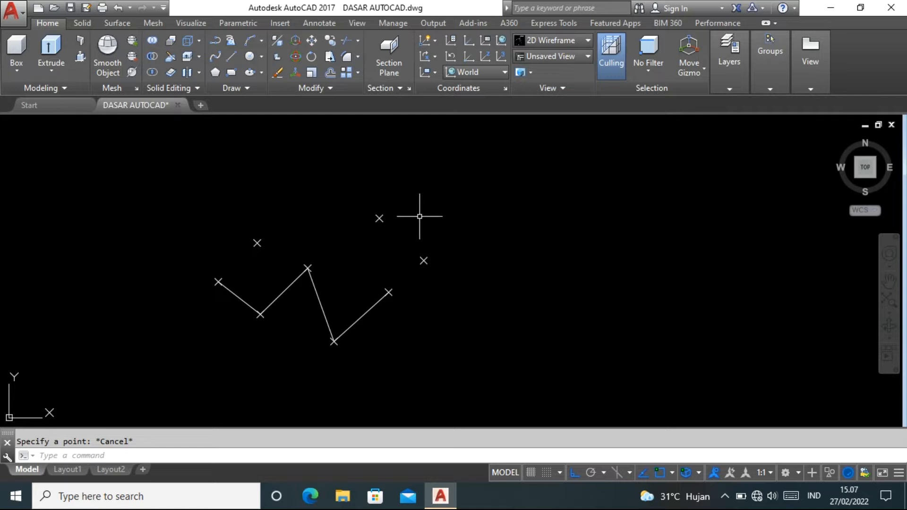
scroll(478, 239, "down", 2)
scroll(506, 251, "up", 2)
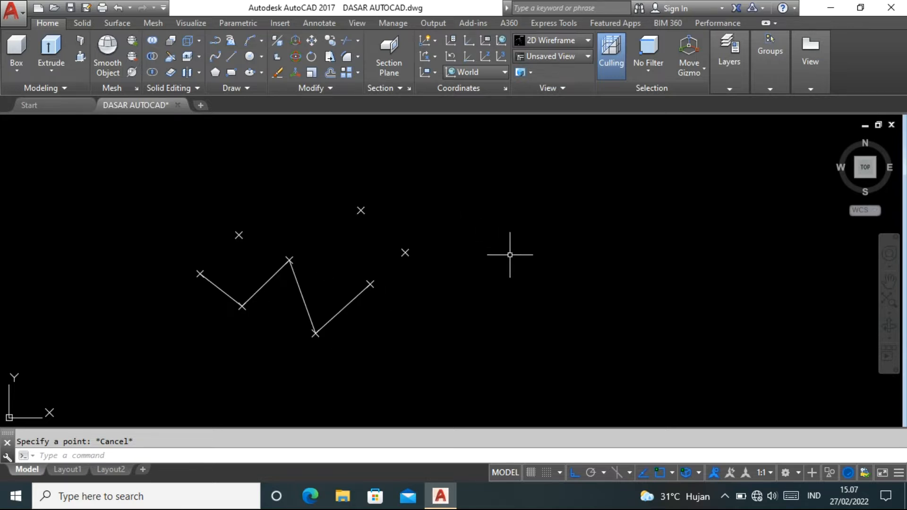
left_click(249, 89)
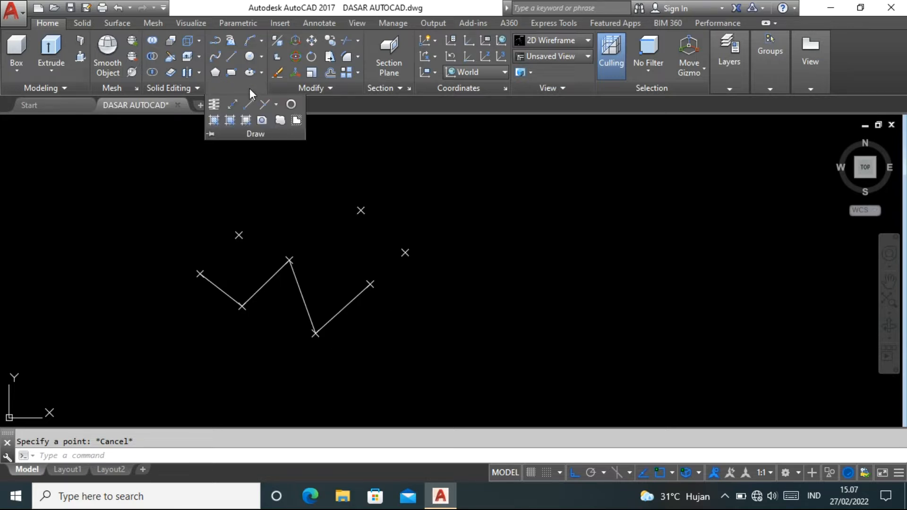
left_click(275, 104)
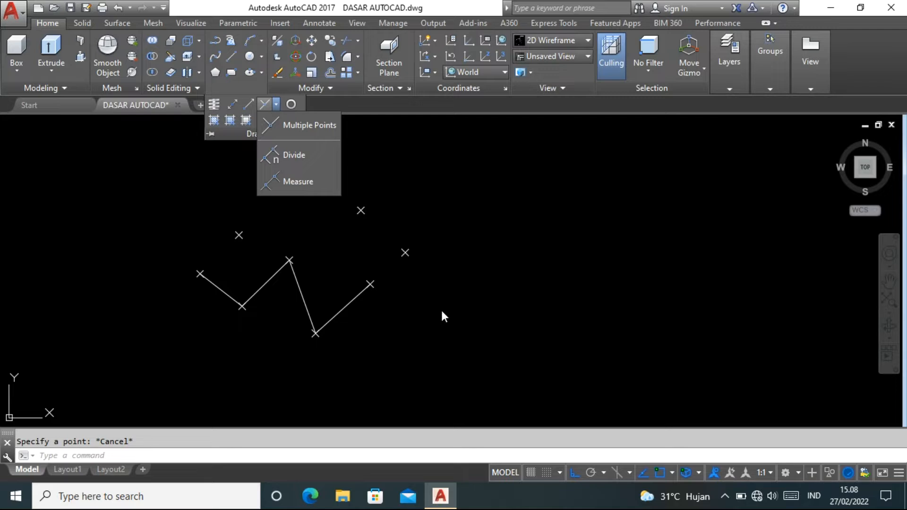
scroll(192, 311, "down", 2)
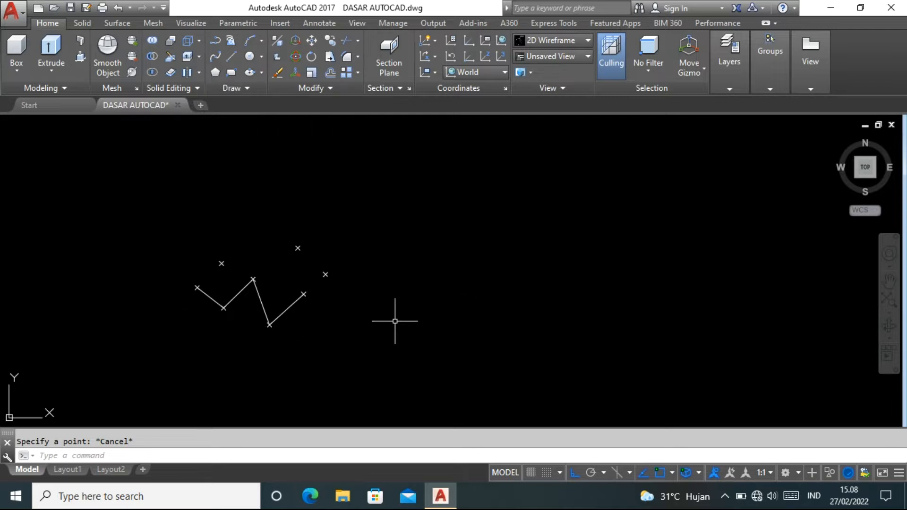
scroll(395, 317, "up", 2)
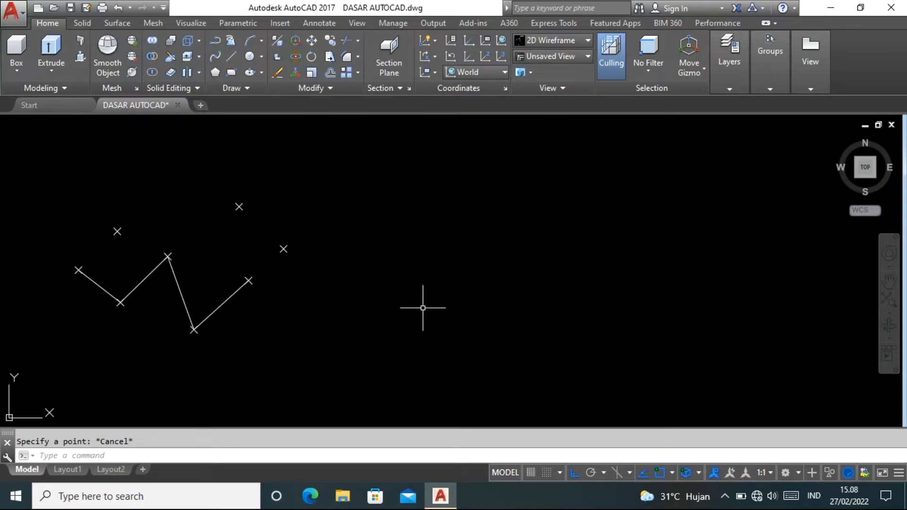
Step: Draw a horizontal line 150 units long in the empty area beside the zigzag and points
left_click(230, 55)
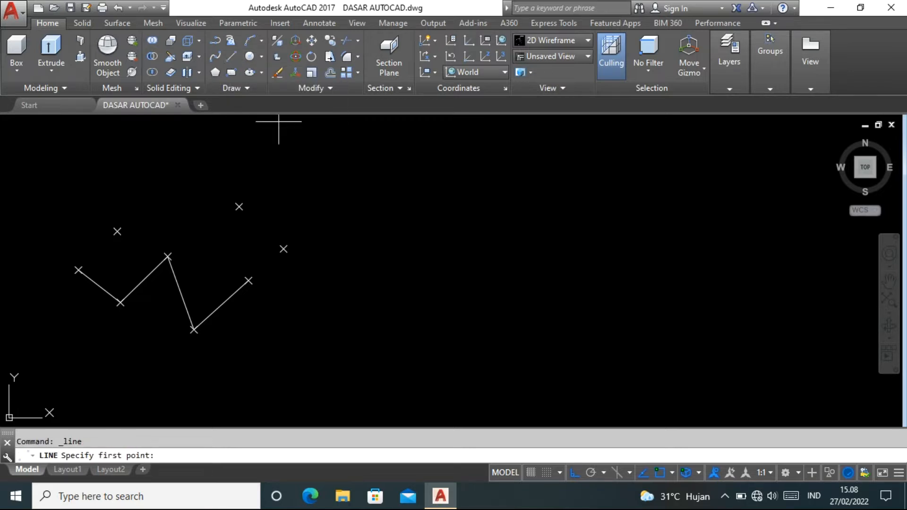
left_click(384, 271)
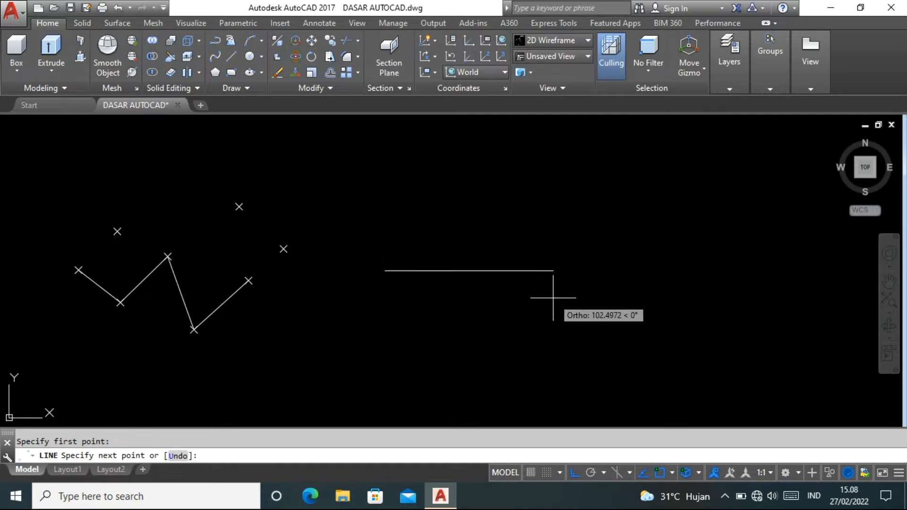
type("150")
key("Return")
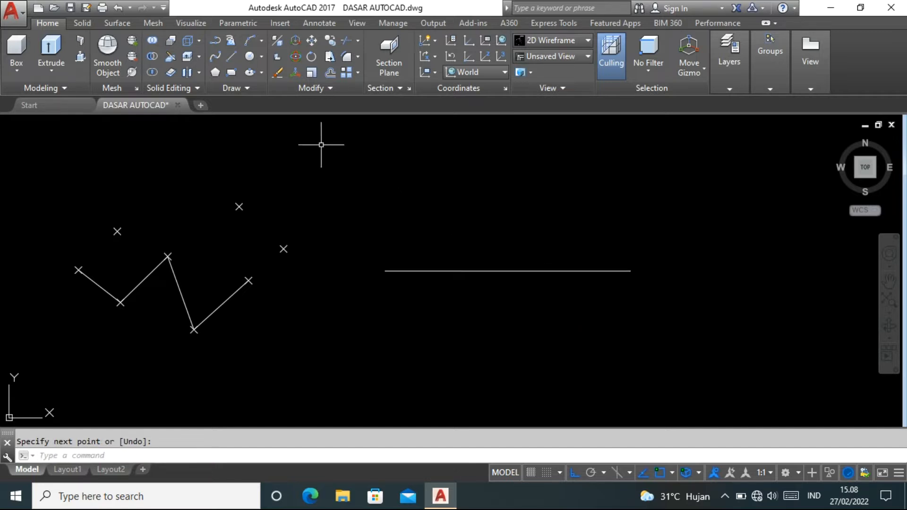
Step: Add a linear dimension between the horizontal line's two endpoints, with the dimension line placed above it
left_click(328, 23)
left_click(252, 72)
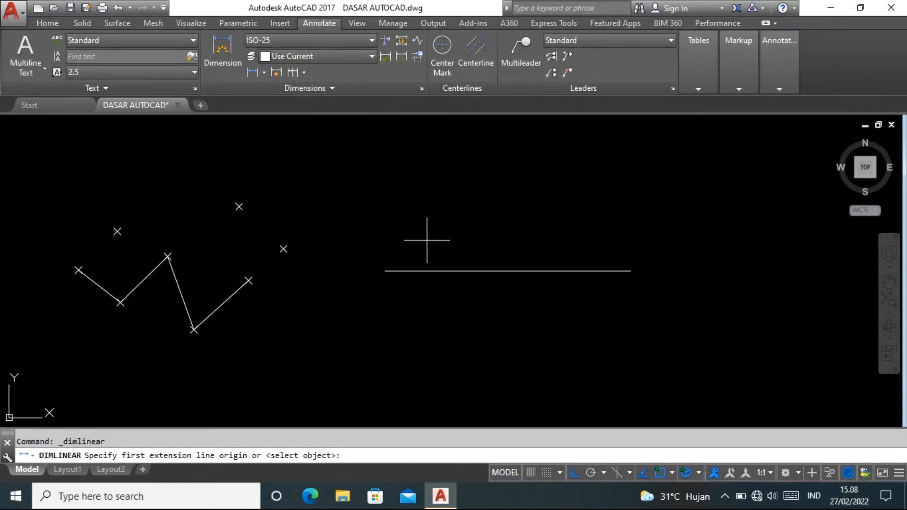
left_click(385, 271)
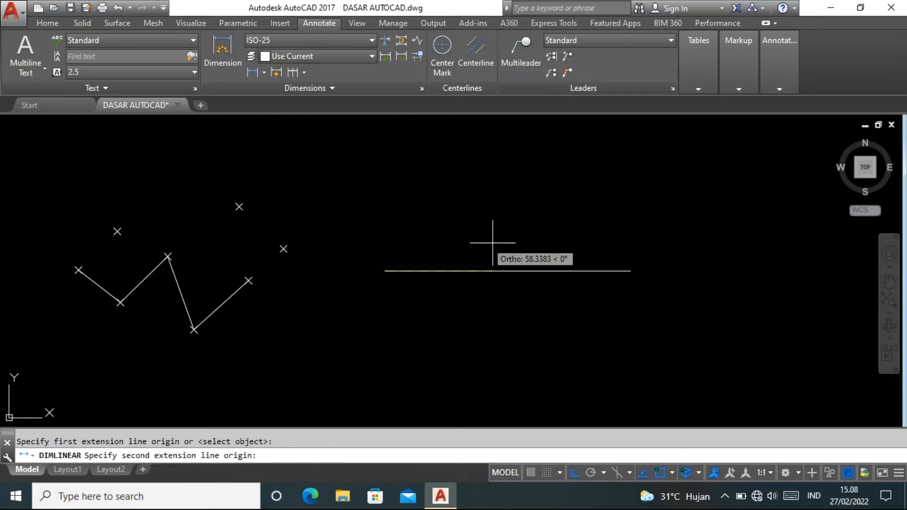
left_click(632, 272)
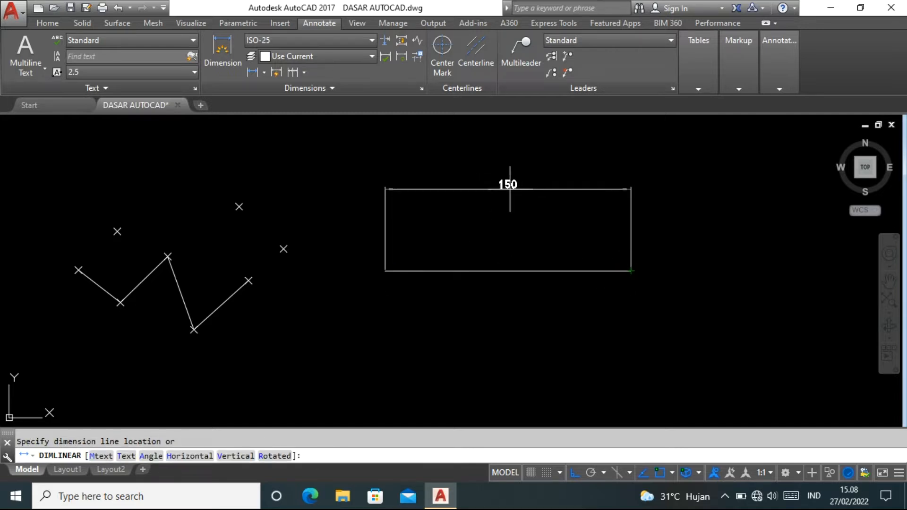
left_click(507, 190)
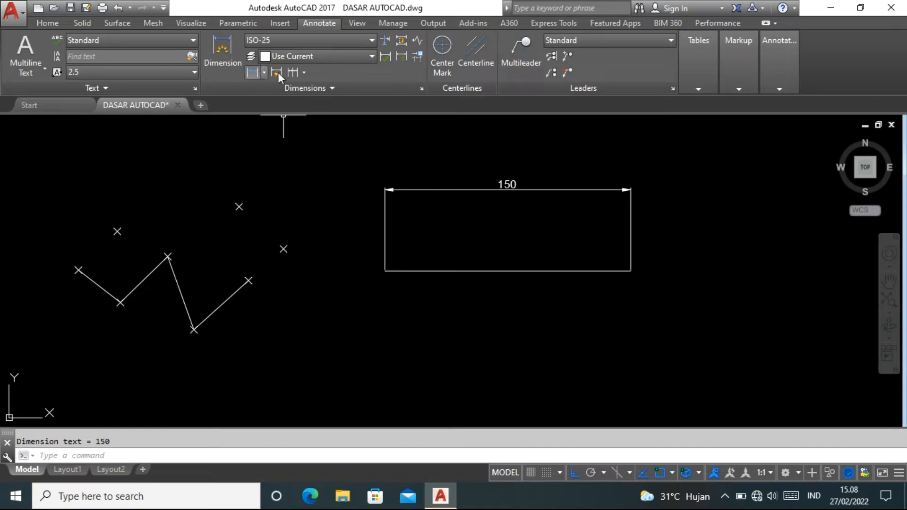
Step: Divide the horizontal line into 5 equal segments with the Divide command
left_click(50, 24)
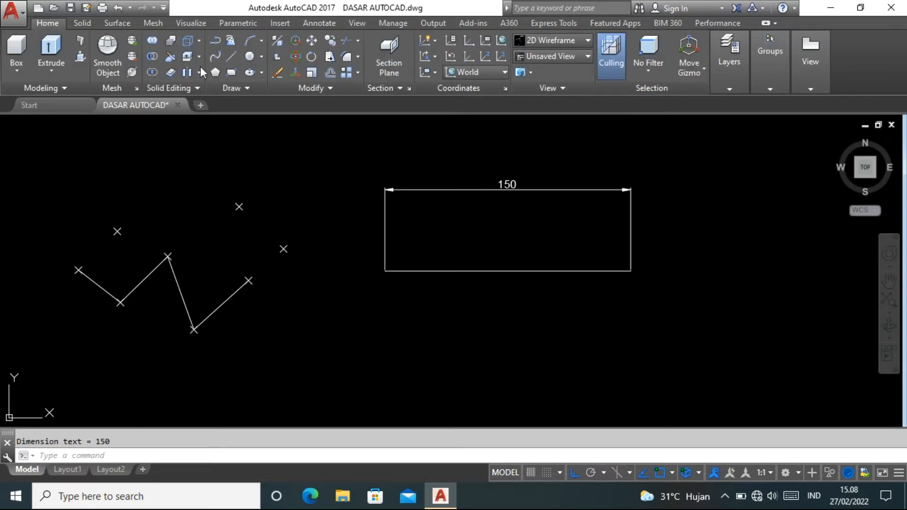
left_click(253, 86)
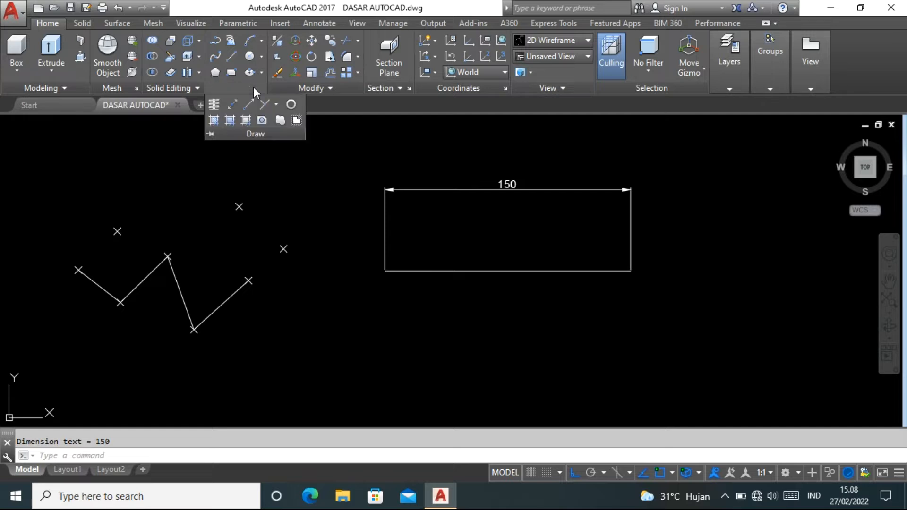
left_click(277, 103)
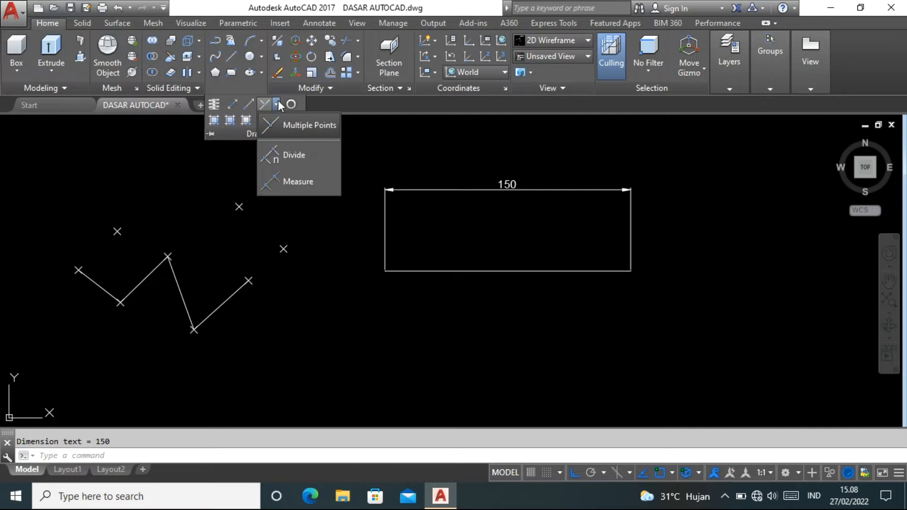
left_click(292, 156)
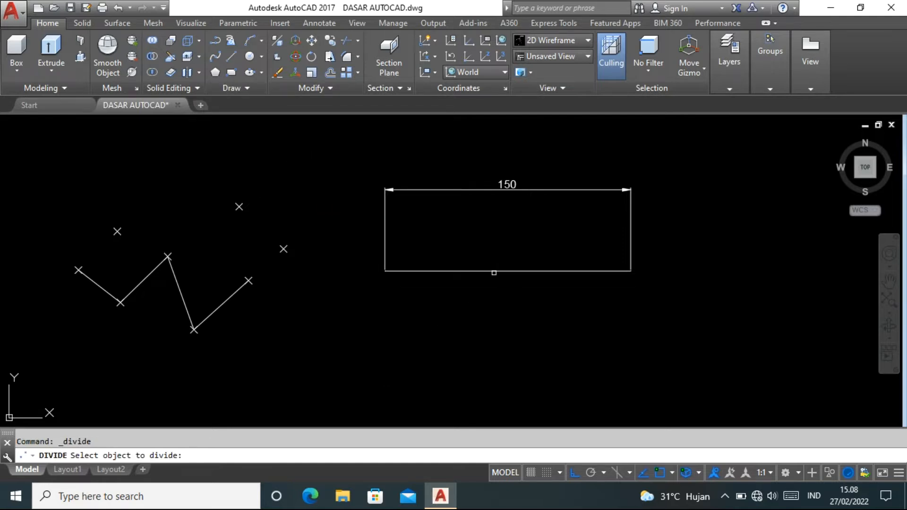
left_click(494, 271)
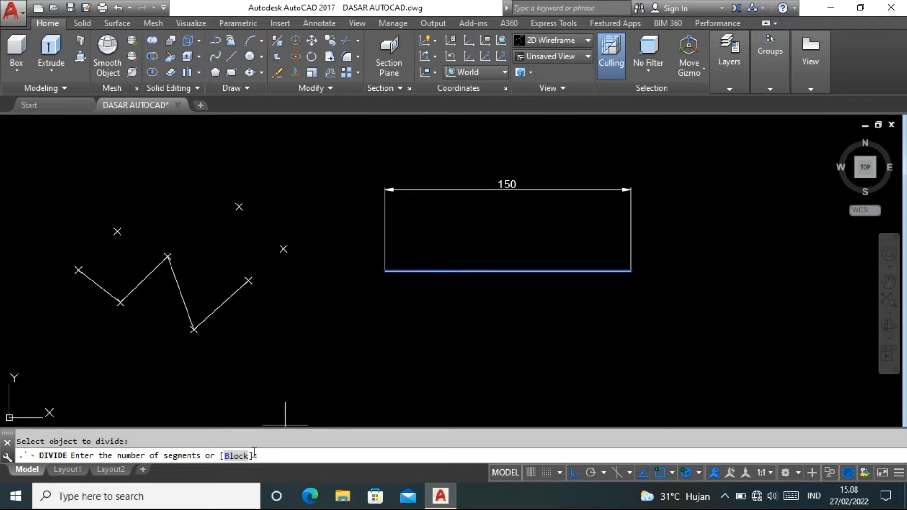
type("5")
key("Return")
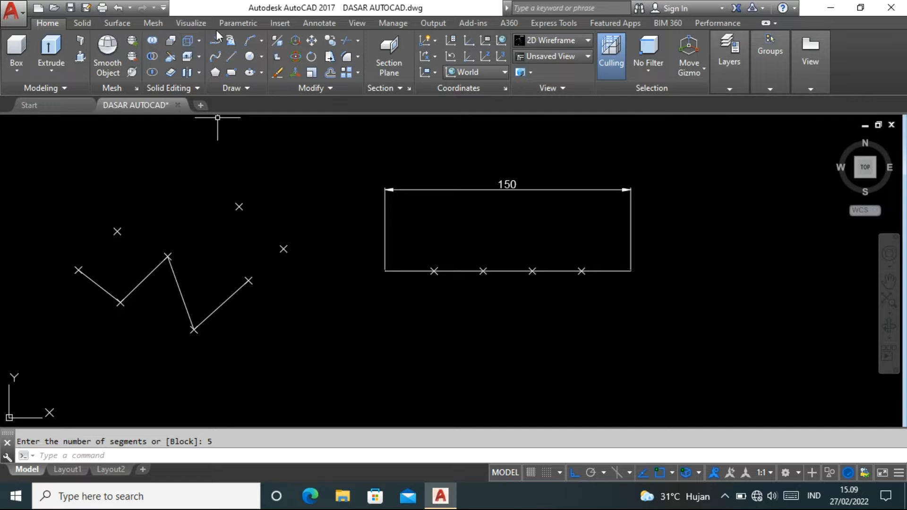
Step: Add a linear dimension above the divided line, from its left endpoint to the first division point
left_click(312, 21)
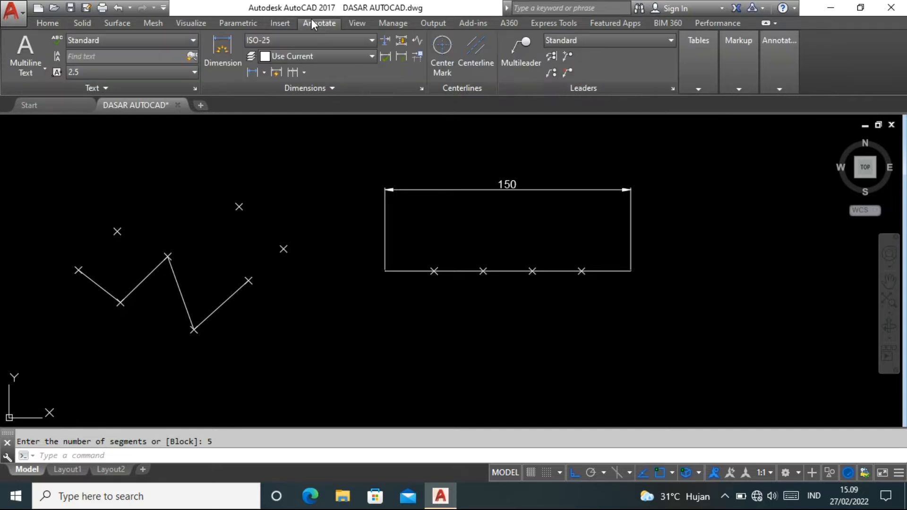
left_click(252, 72)
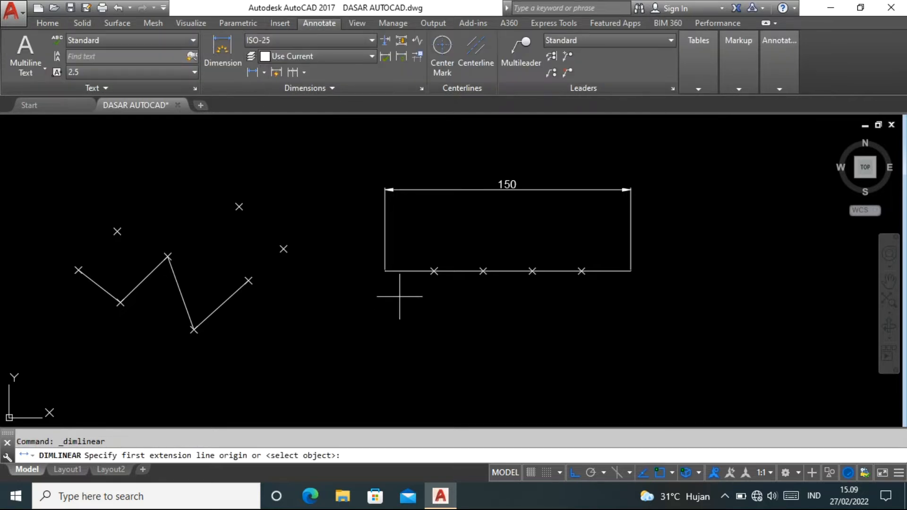
scroll(405, 297, "up", 2)
left_click(373, 256)
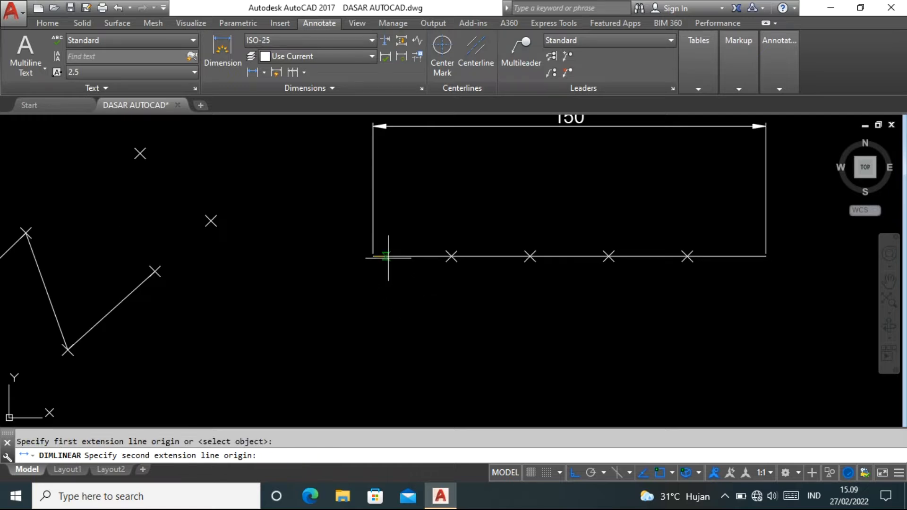
left_click(451, 257)
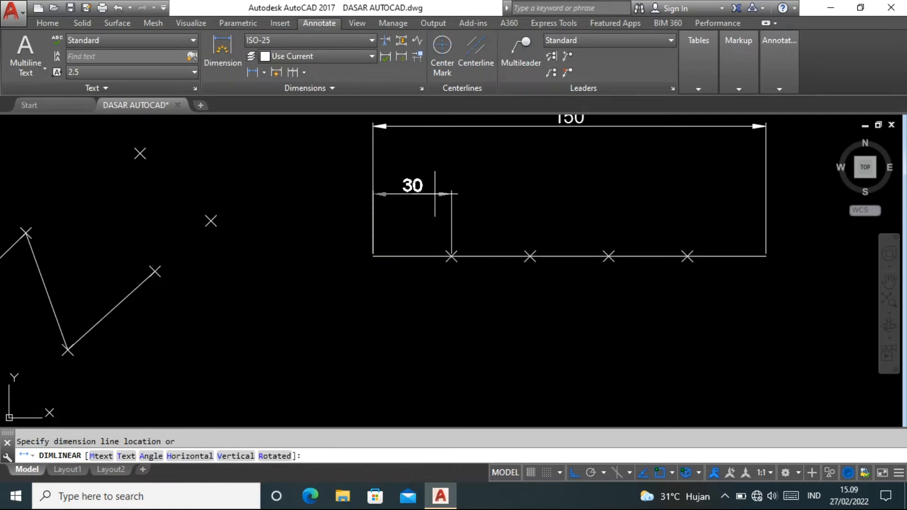
left_click(434, 194)
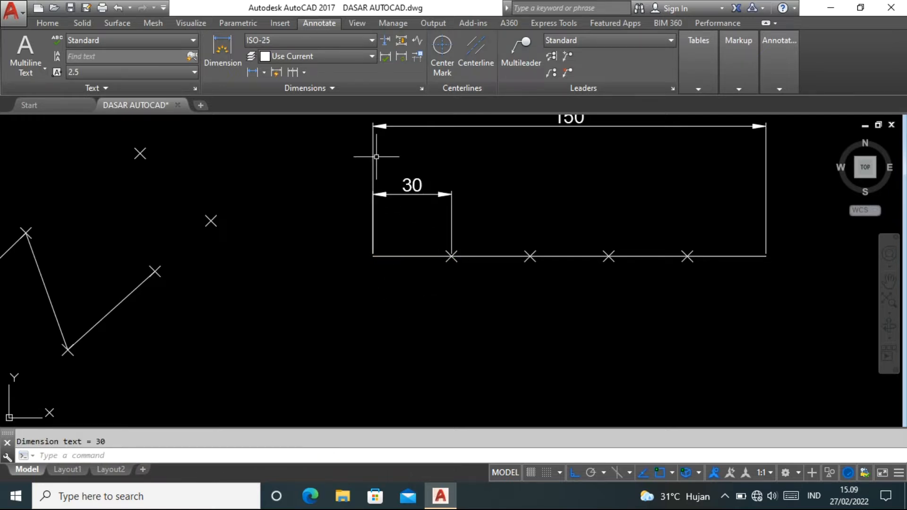
Step: Continue the dimension chain through the remaining division points to the line's right endpoint with the Continue dimension command
left_click(292, 71)
left_click(530, 256)
left_click(609, 256)
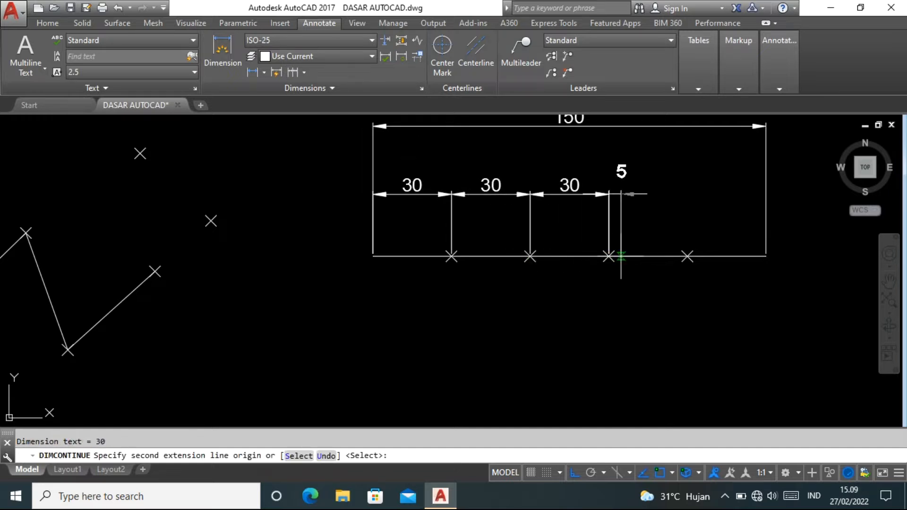
left_click(687, 256)
left_click(766, 256)
key("Return")
key("Return")
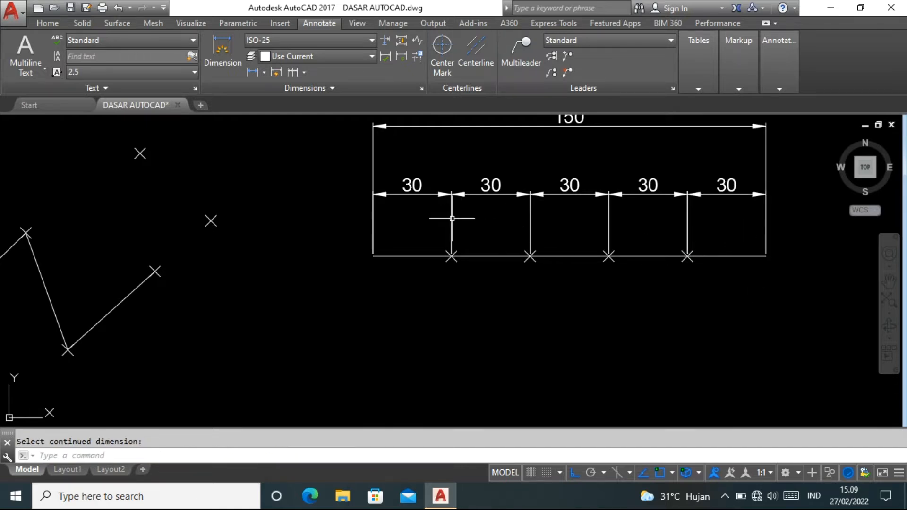
Step: Draw a wavy spline through five fit points below the dimensioned line, with Ortho mode turned off
scroll(453, 218, "down", 4)
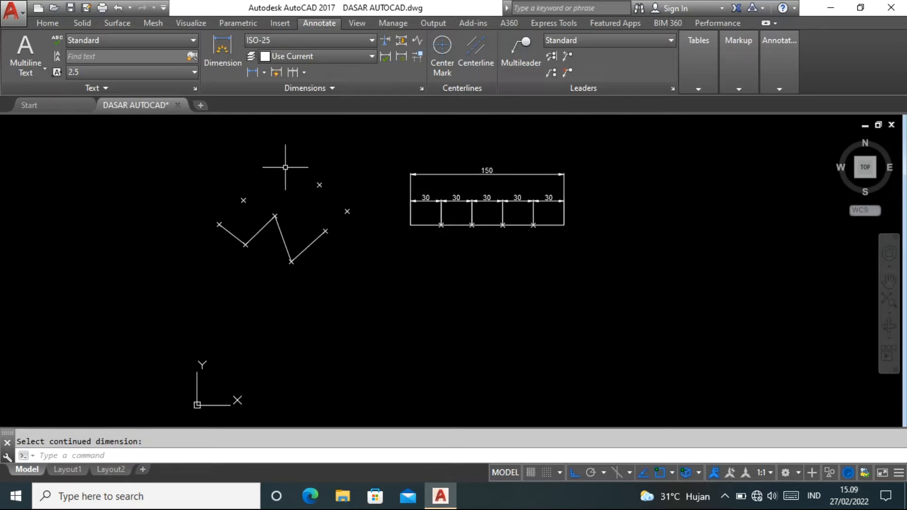
left_click(47, 23)
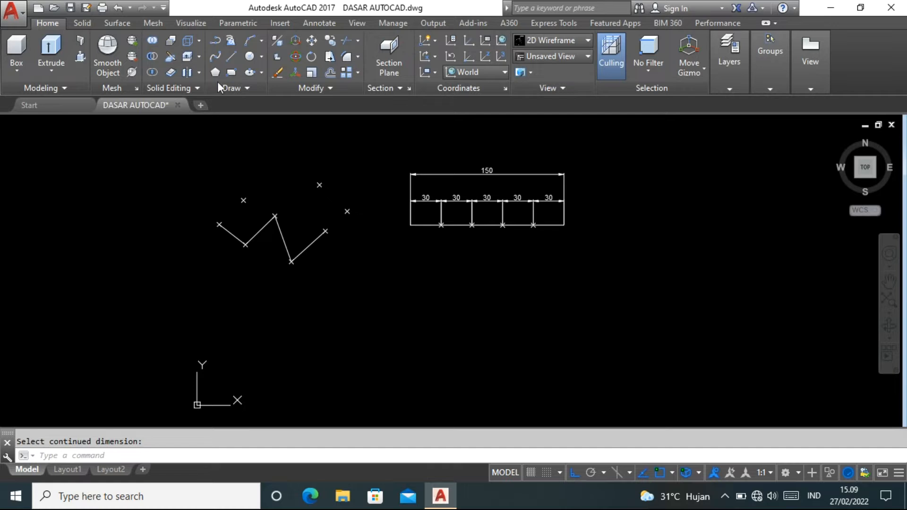
left_click(216, 59)
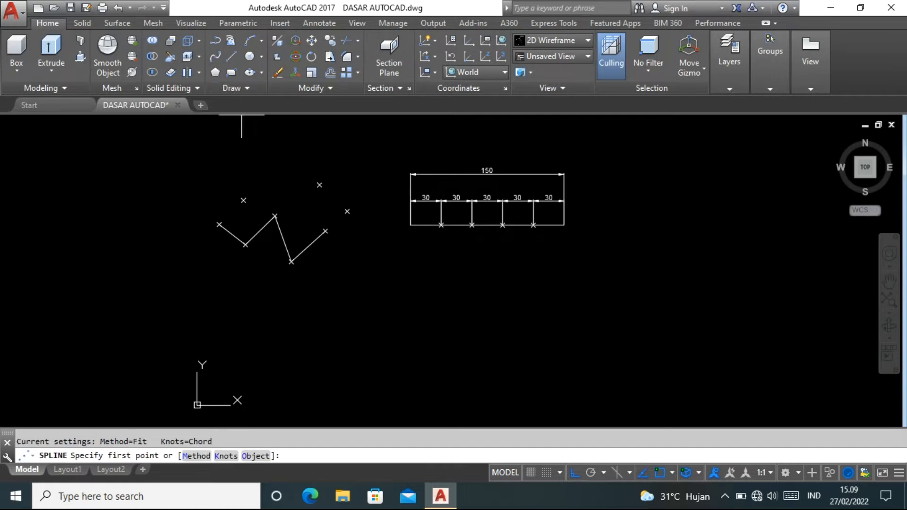
left_click(397, 301)
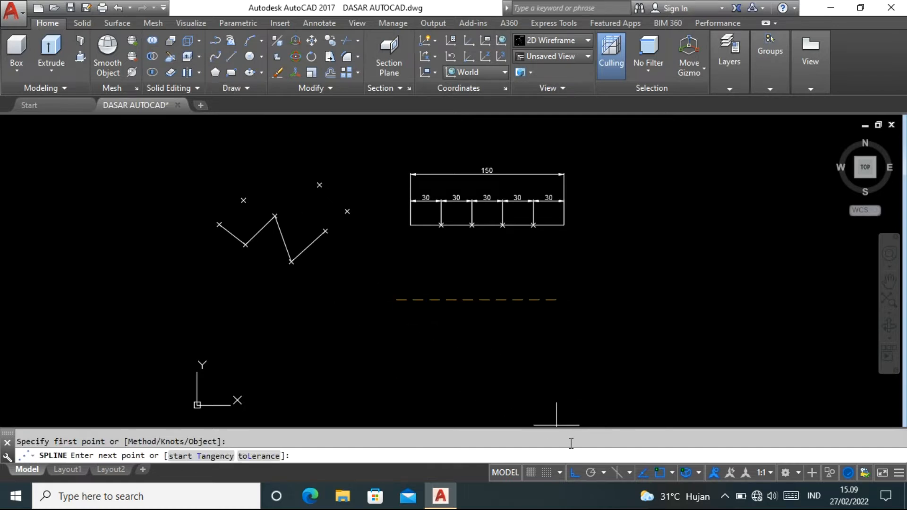
left_click(573, 472)
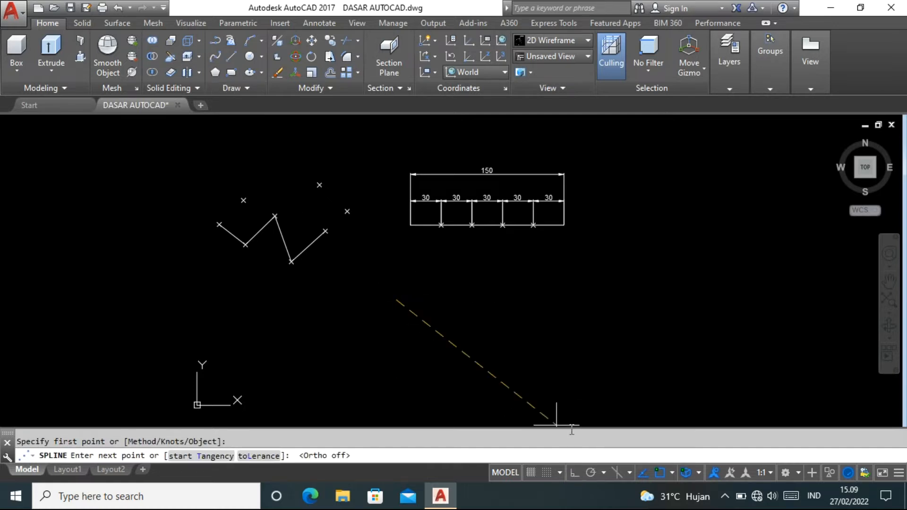
left_click(442, 284)
left_click(536, 306)
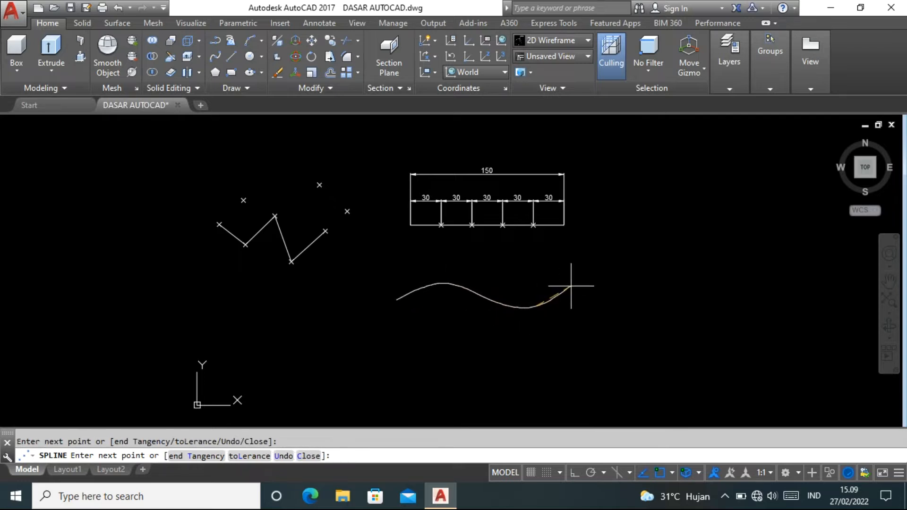
left_click(616, 280)
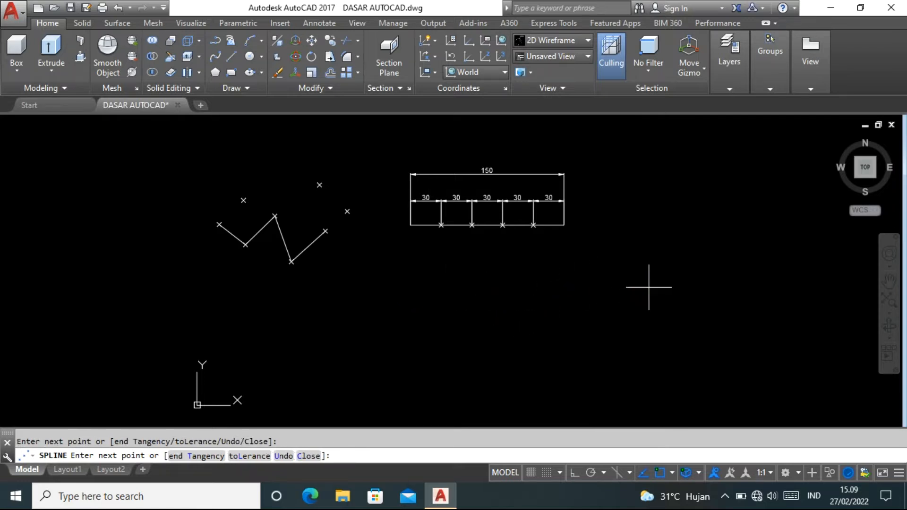
left_click(648, 286)
key("Return")
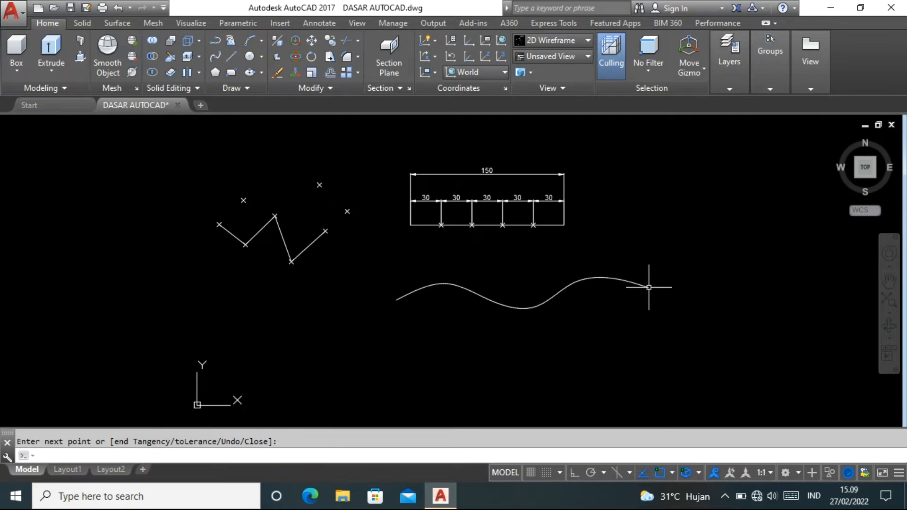
Step: Divide the wavy spline into 6 equal segments with the Divide command
left_click(250, 89)
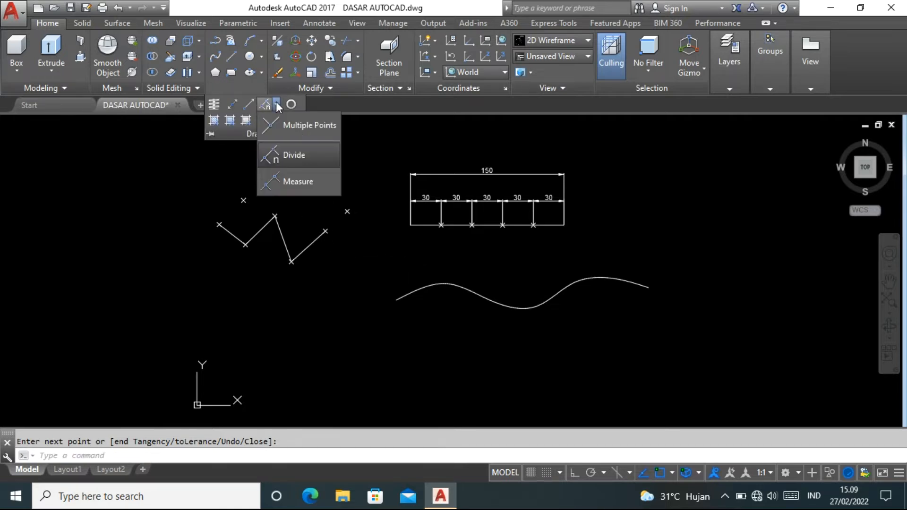
left_click(293, 155)
left_click(433, 286)
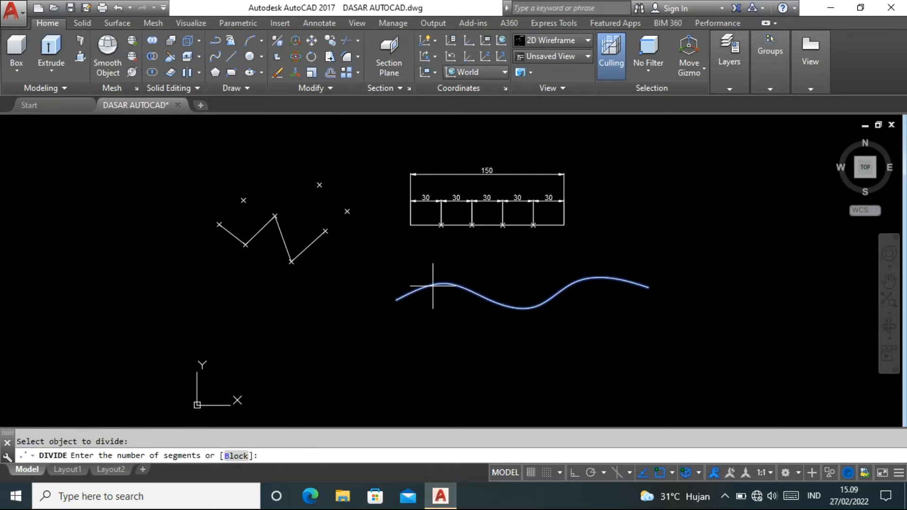
type("6")
key("Return")
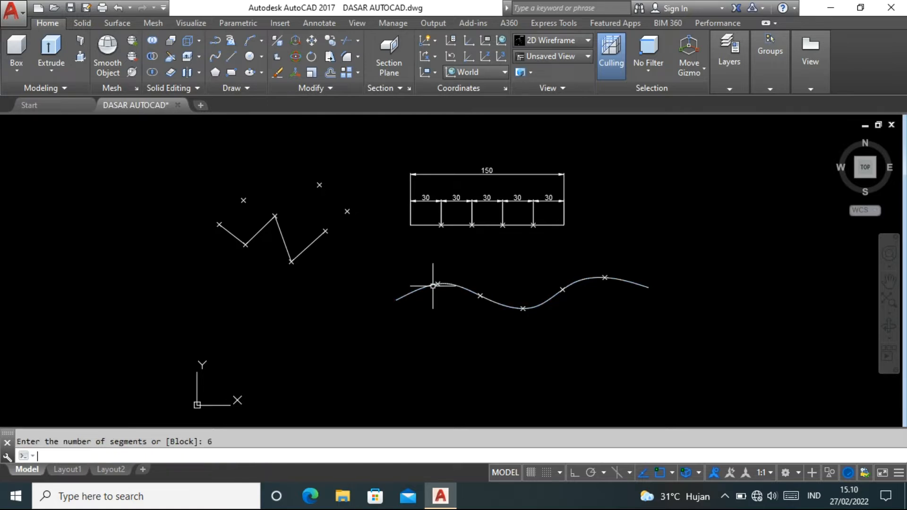
Step: Add a horizontal linear dimension above the spline, from its left endpoint to the first division point
scroll(522, 298, "up", 2)
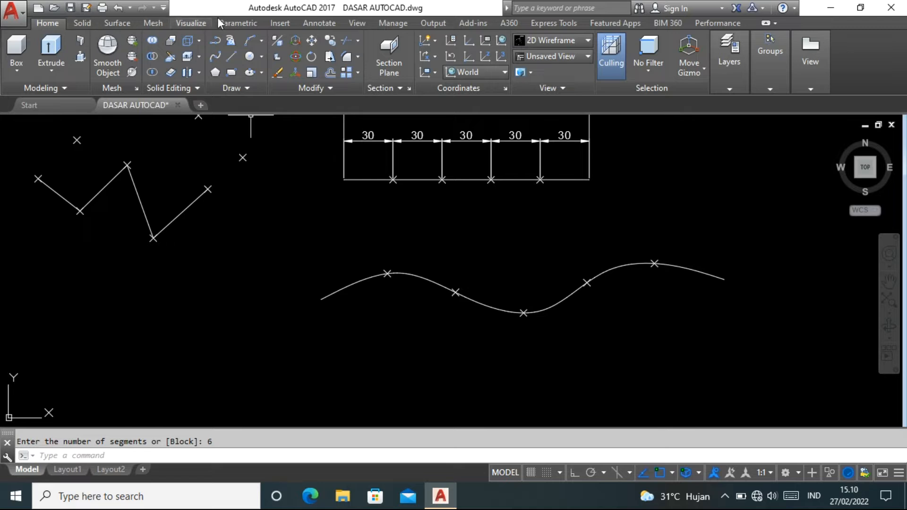
left_click(315, 22)
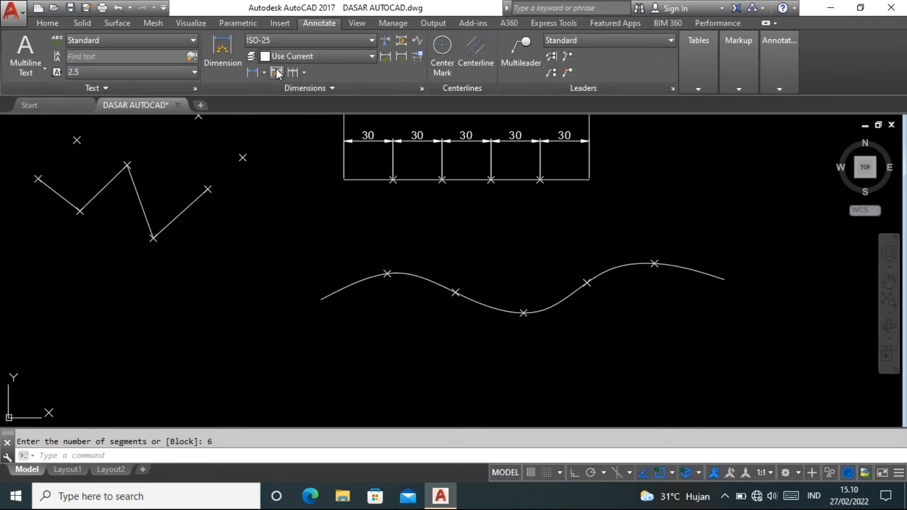
left_click(252, 72)
left_click(320, 299)
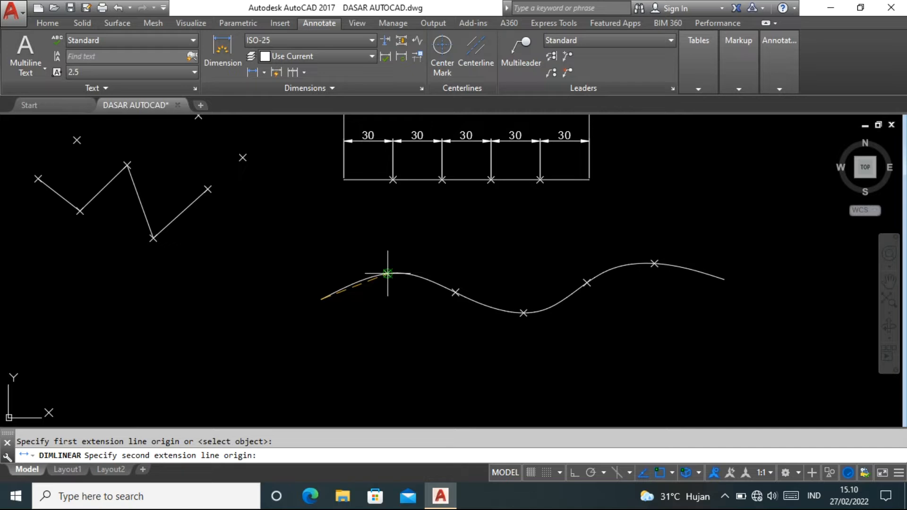
left_click(387, 274)
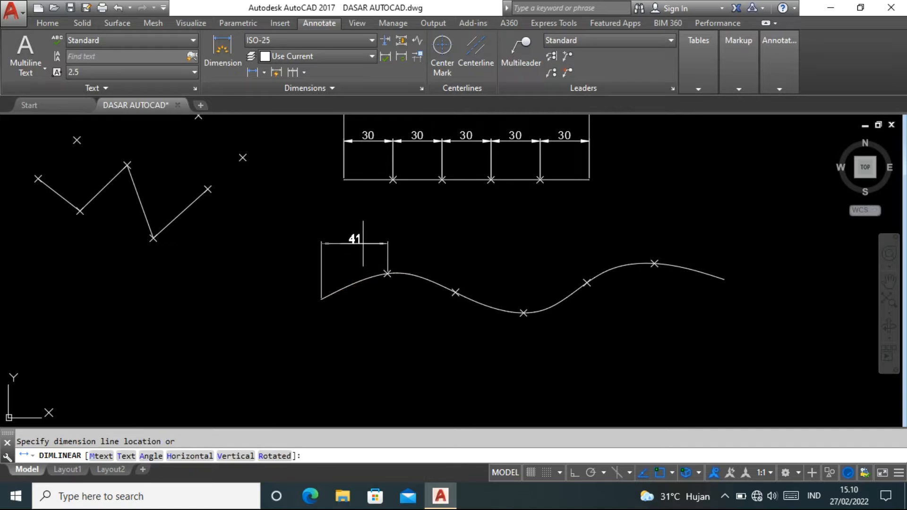
left_click(363, 243)
Step: Add an aligned dimension below the spline between its left endpoint and the first division point
left_click(263, 72)
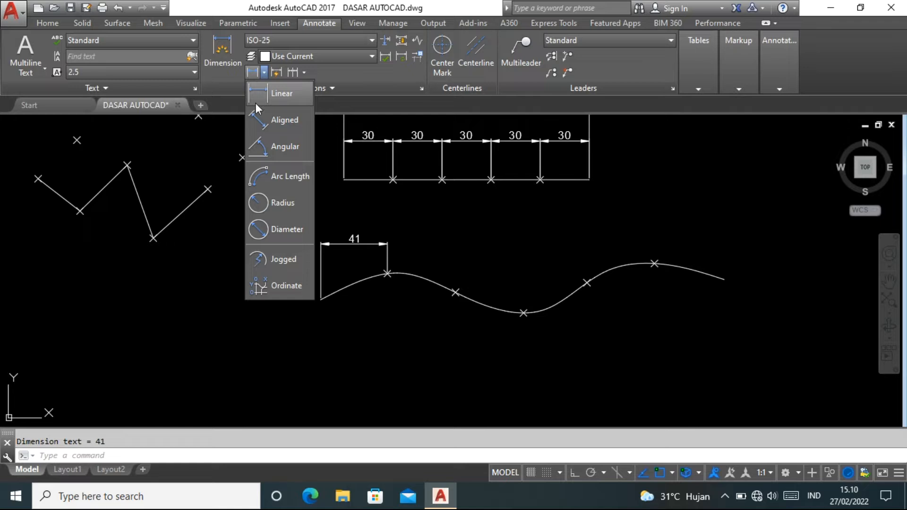
left_click(261, 121)
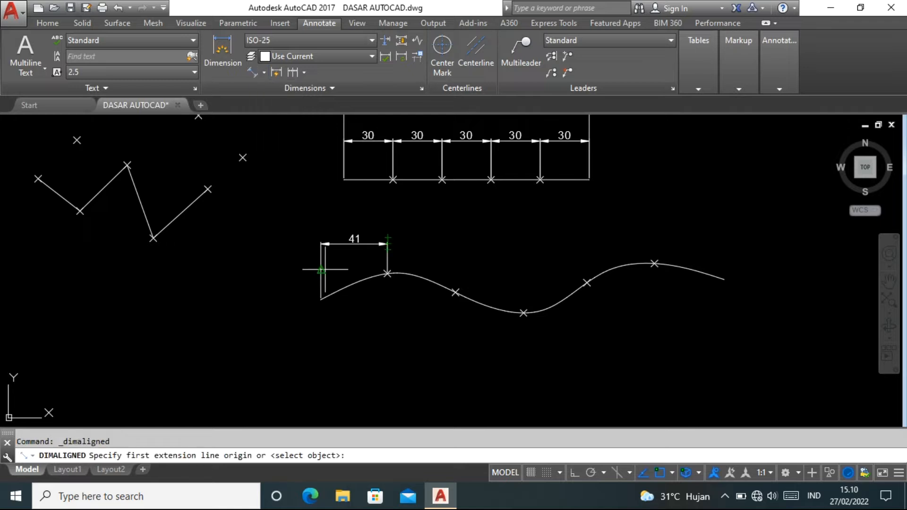
left_click(320, 299)
left_click(387, 273)
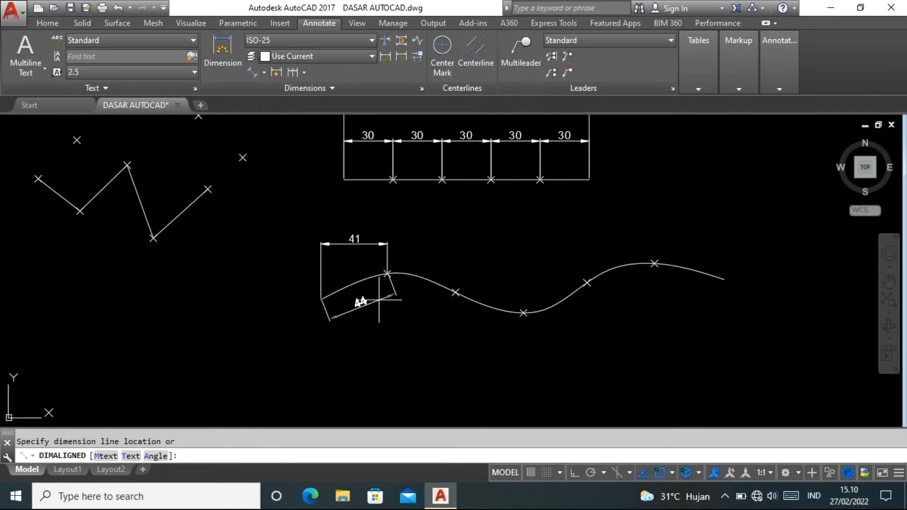
left_click(379, 305)
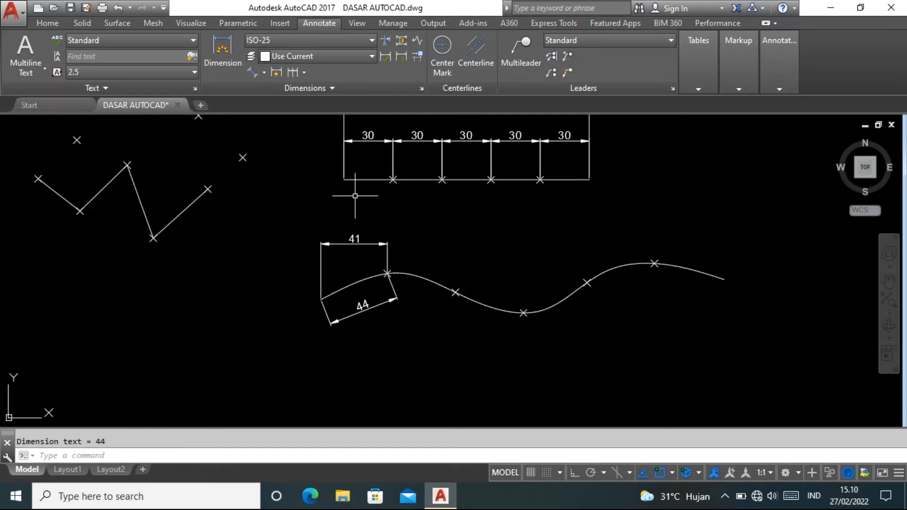
Step: Add an aligned dimension above the spline between its first and second division points
left_click(257, 73)
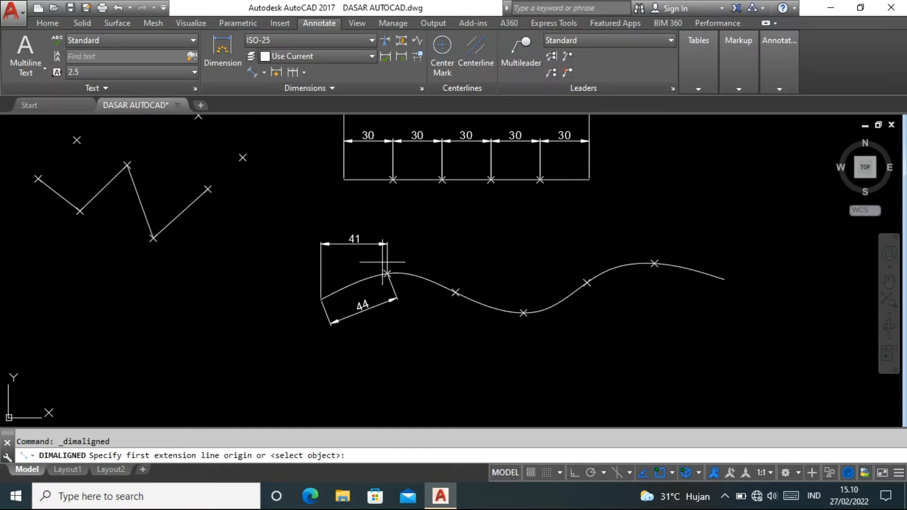
scroll(393, 273, "up", 5)
left_click(368, 276)
scroll(368, 276, "down", 2)
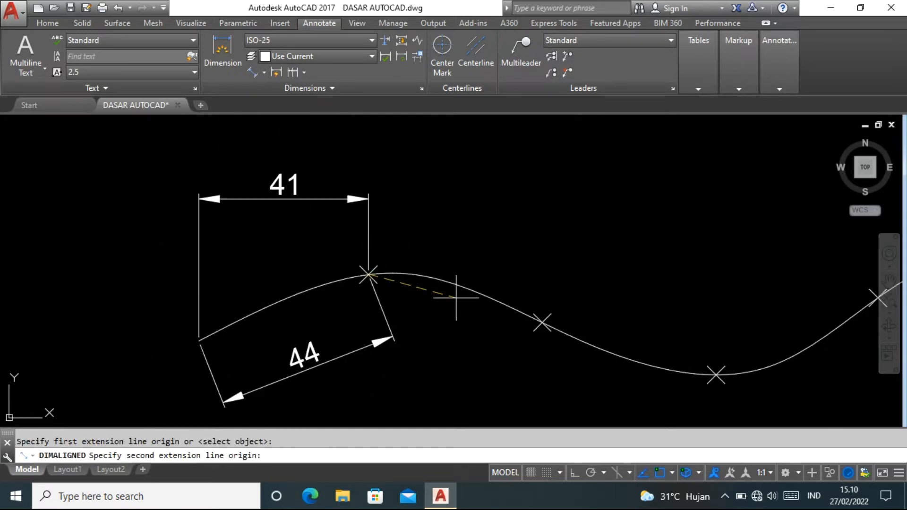
left_click(542, 322)
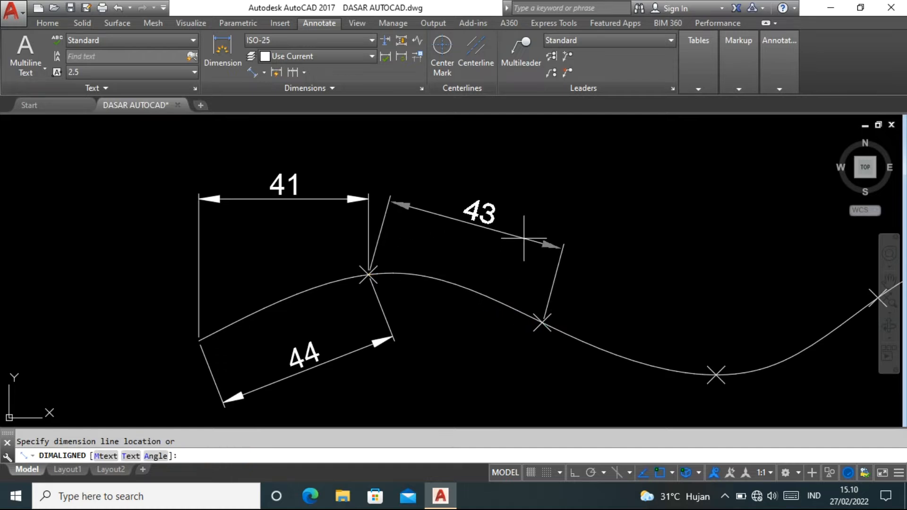
left_click(530, 239)
scroll(398, 223, "down", 4)
scroll(339, 269, "down", 3)
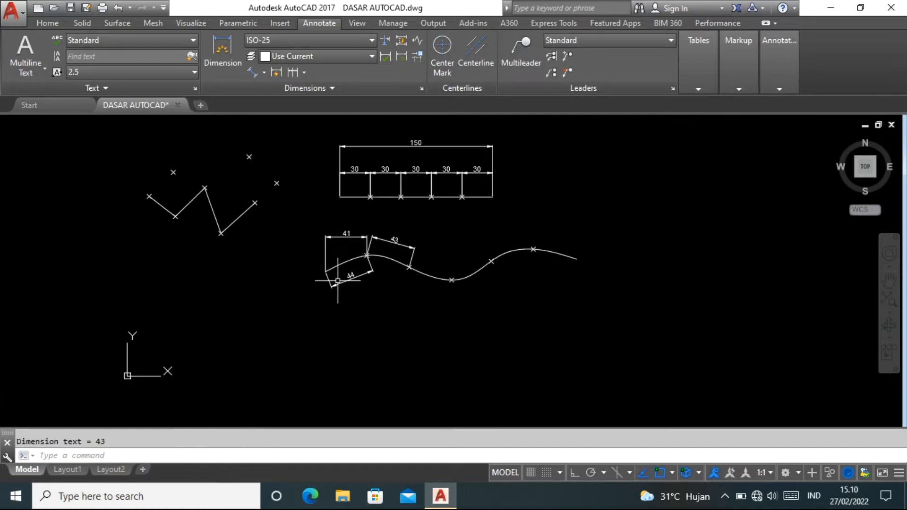
scroll(416, 230, "up", 3)
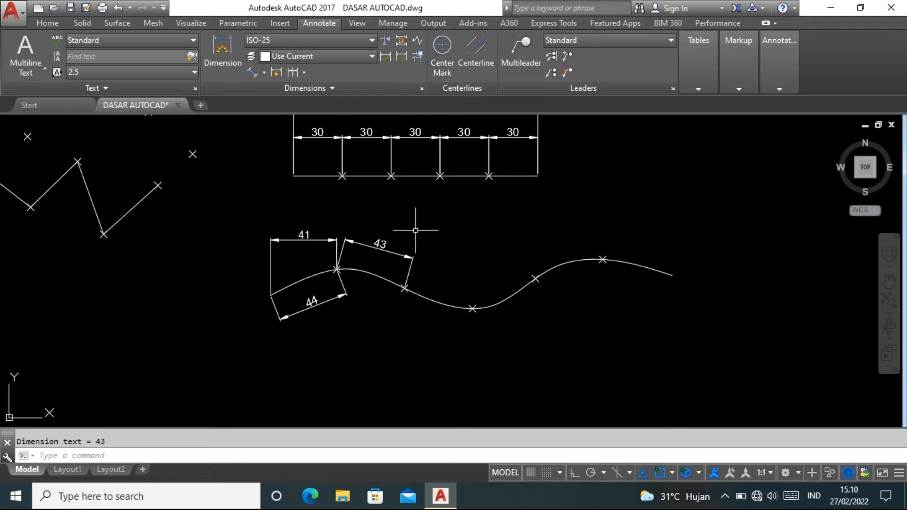
scroll(416, 230, "down", 2)
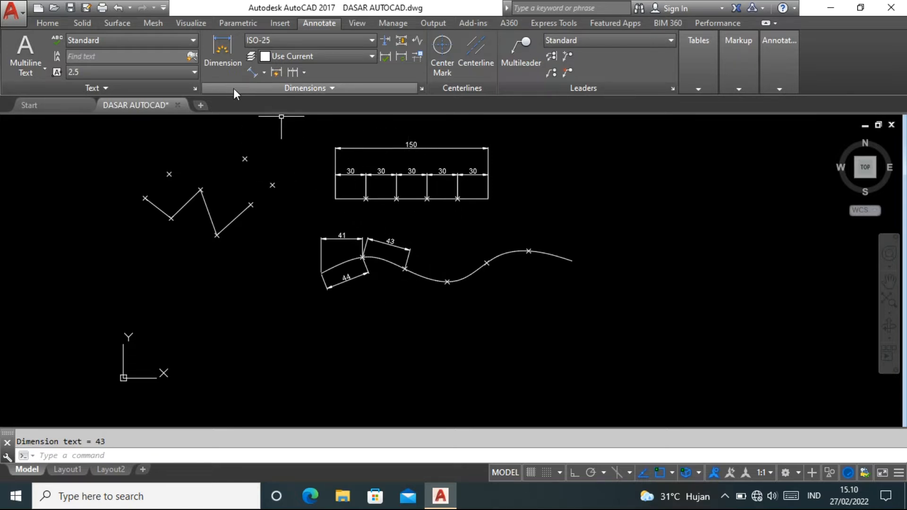
Step: Draw a horizontal line 200 units long below the spline, with Ortho on
left_click(49, 24)
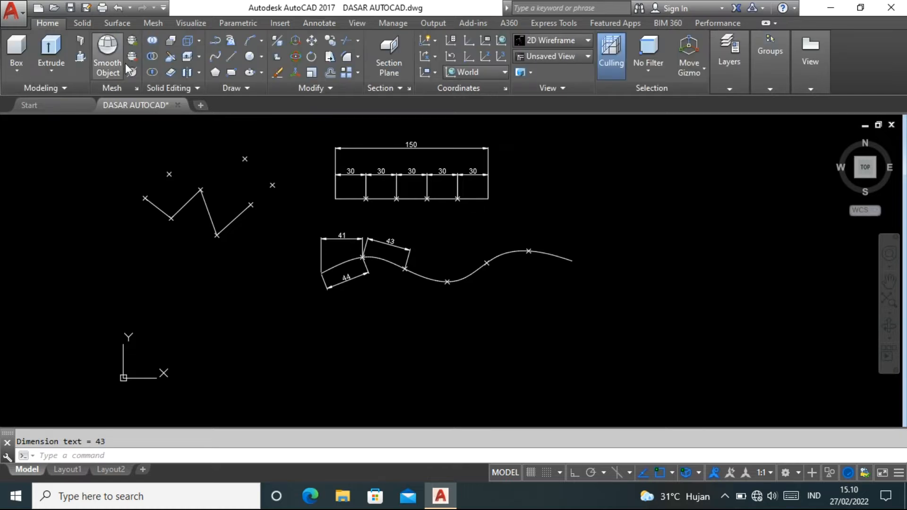
left_click(243, 89)
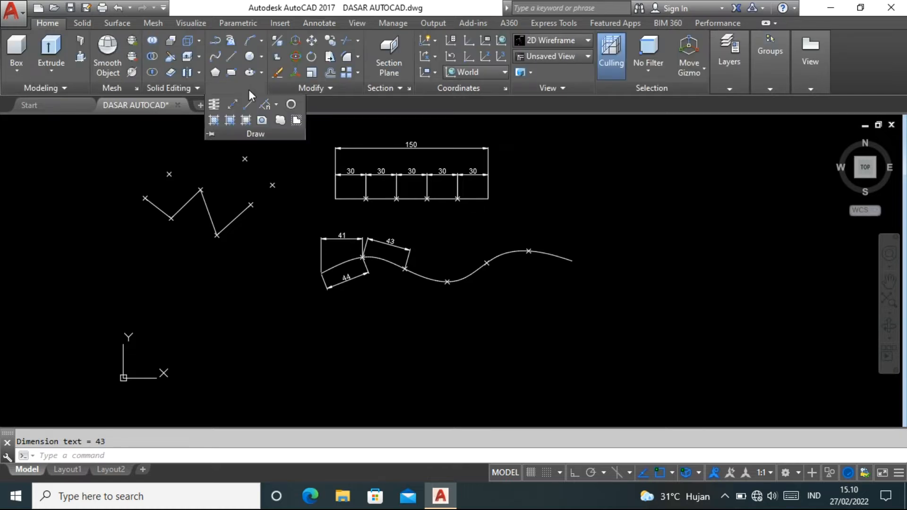
left_click(275, 105)
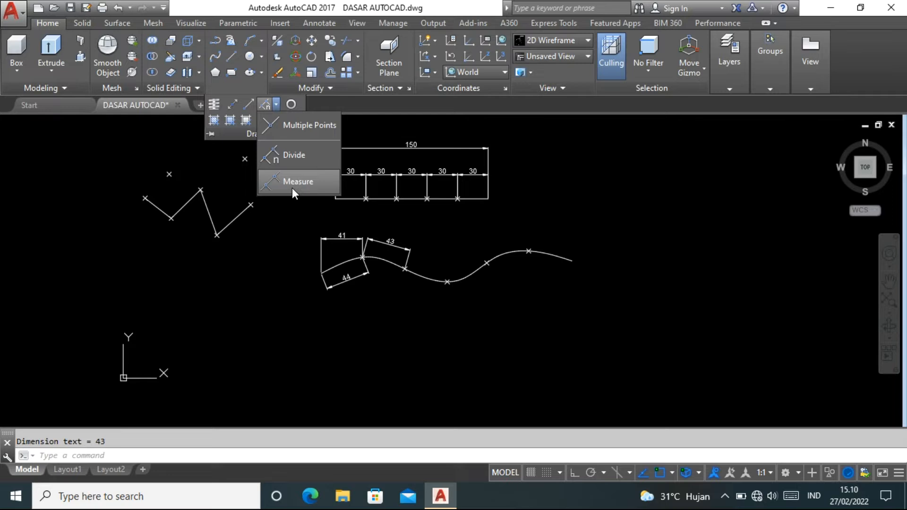
left_click(454, 347)
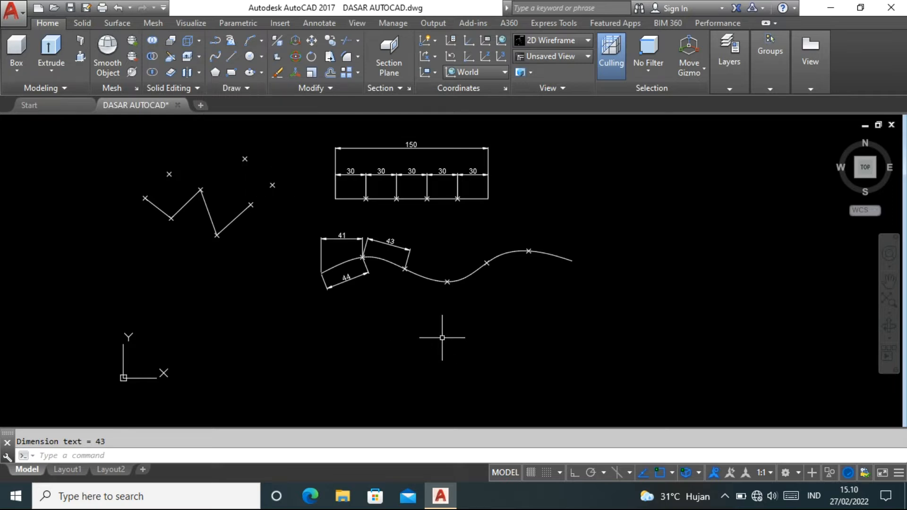
left_click(235, 55)
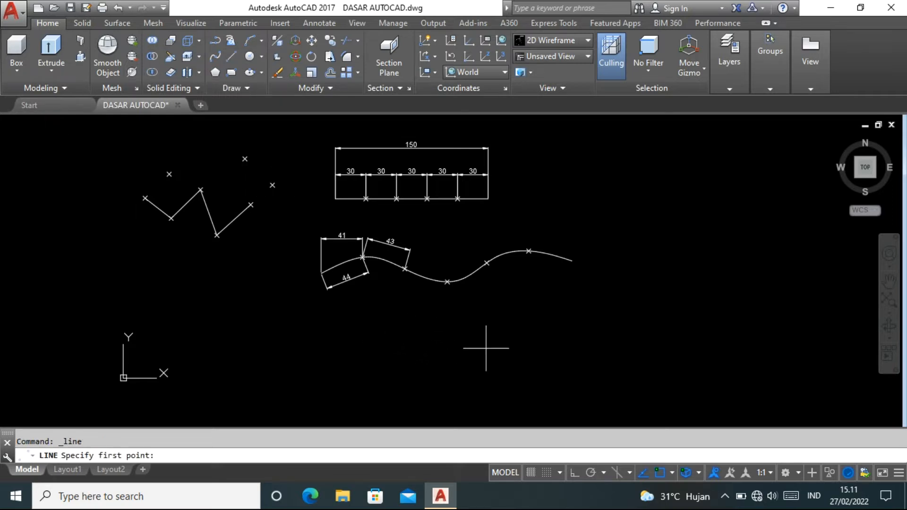
left_click(376, 351)
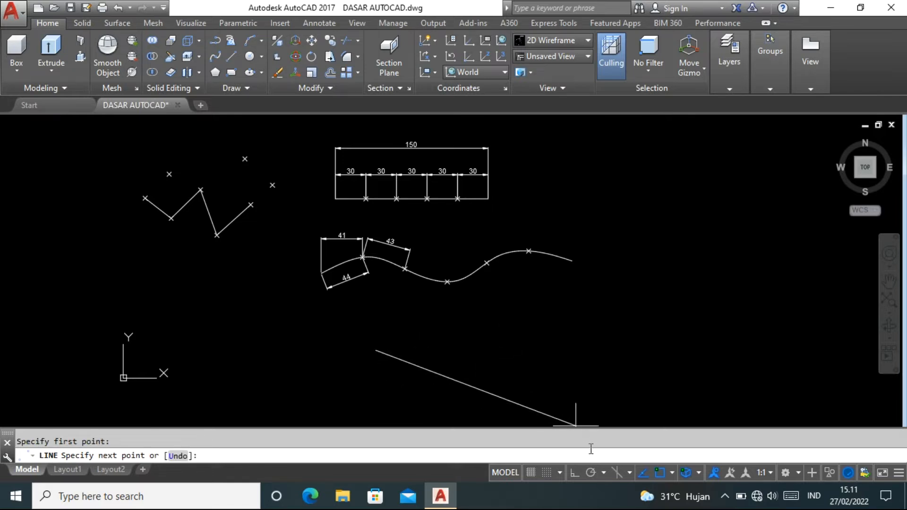
left_click(575, 475)
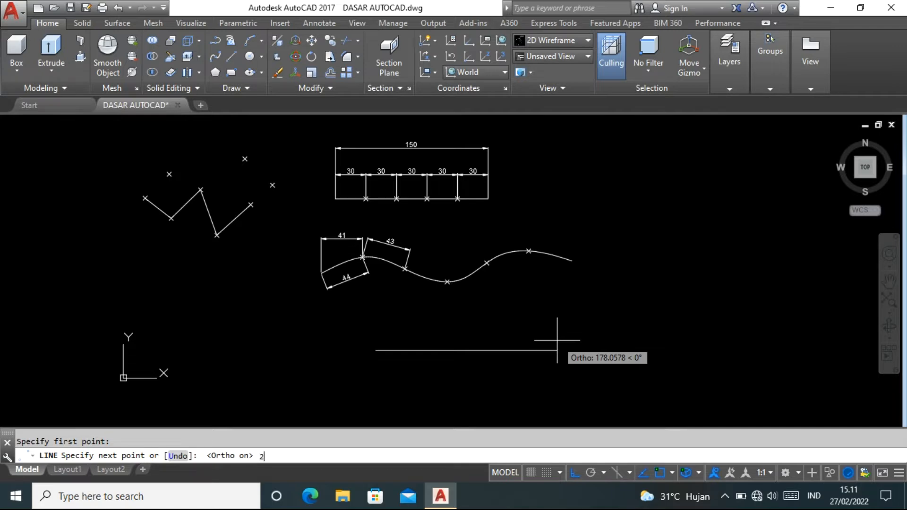
key("Return")
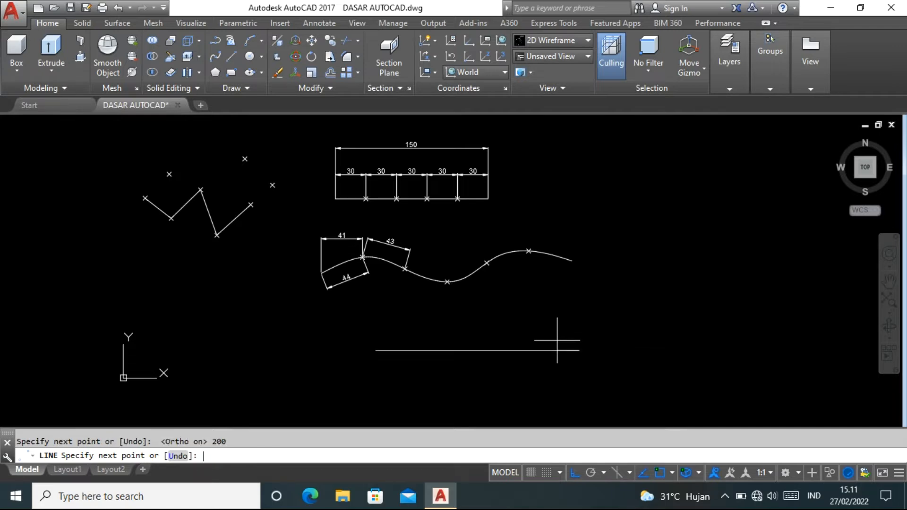
key("Return")
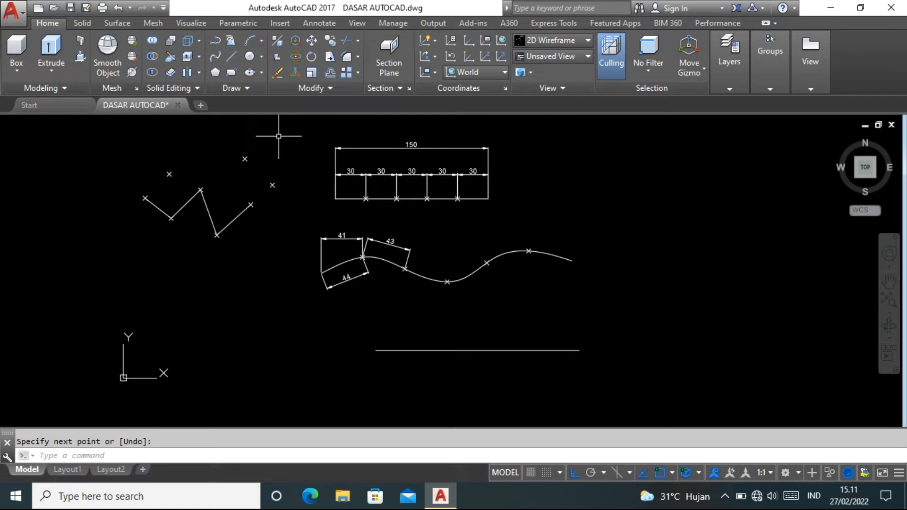
Step: Place points along the new 200-unit line with the Measure command, using a segment length of 6
left_click(247, 87)
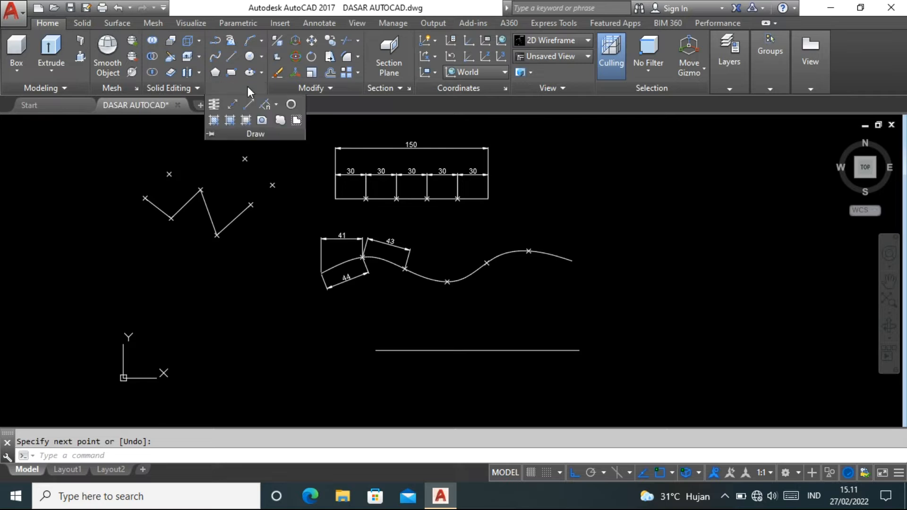
left_click(277, 105)
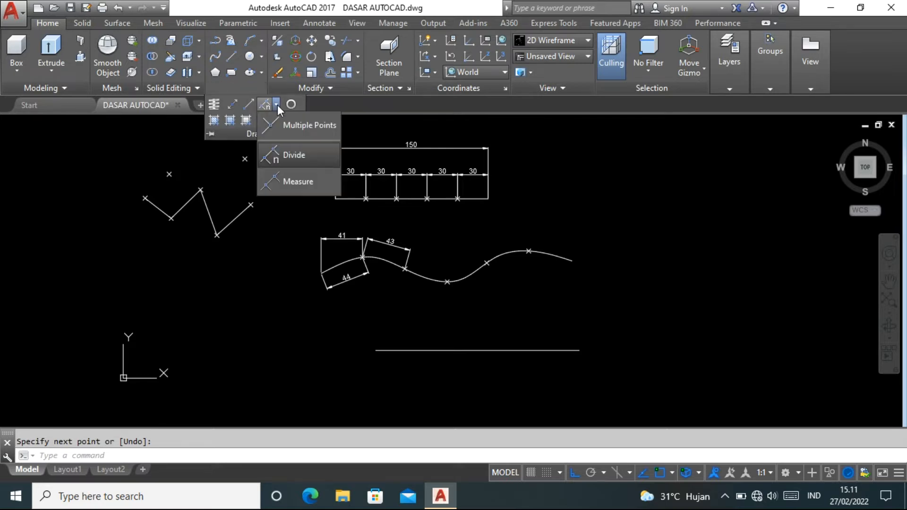
left_click(291, 181)
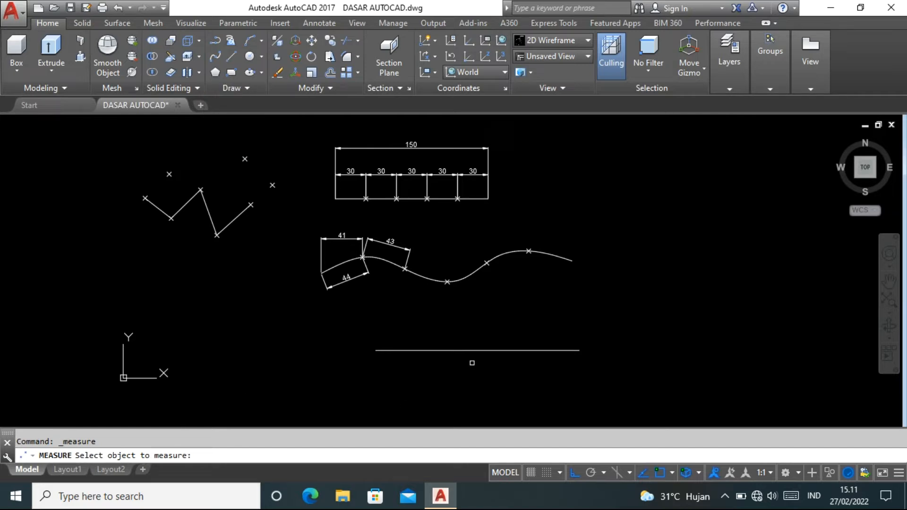
left_click(478, 351)
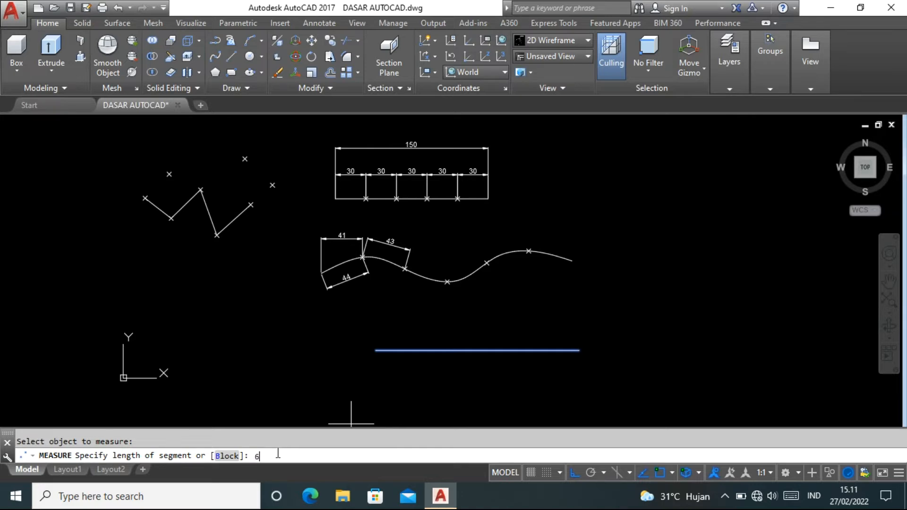
key("Return")
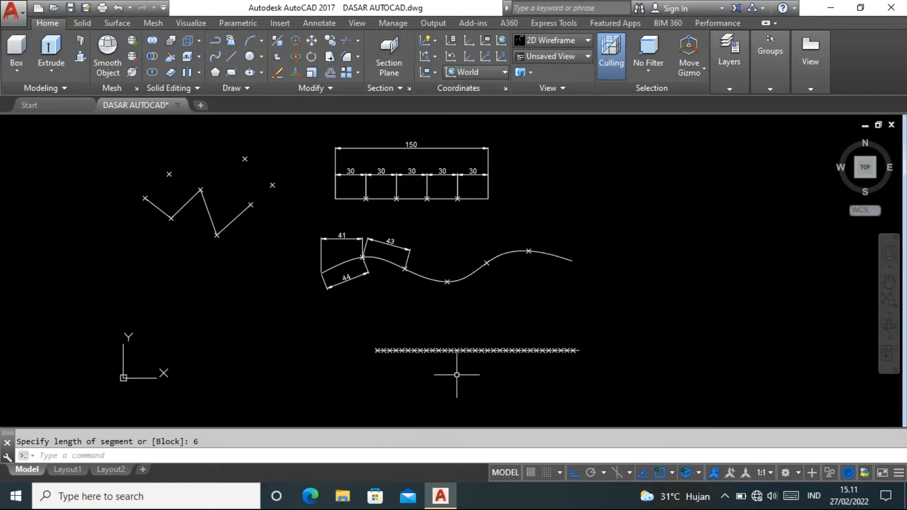
Step: Add a horizontal linear dimension above the measured line, from its left endpoint to the first point
scroll(461, 369, "up", 4)
scroll(253, 310, "up", 4)
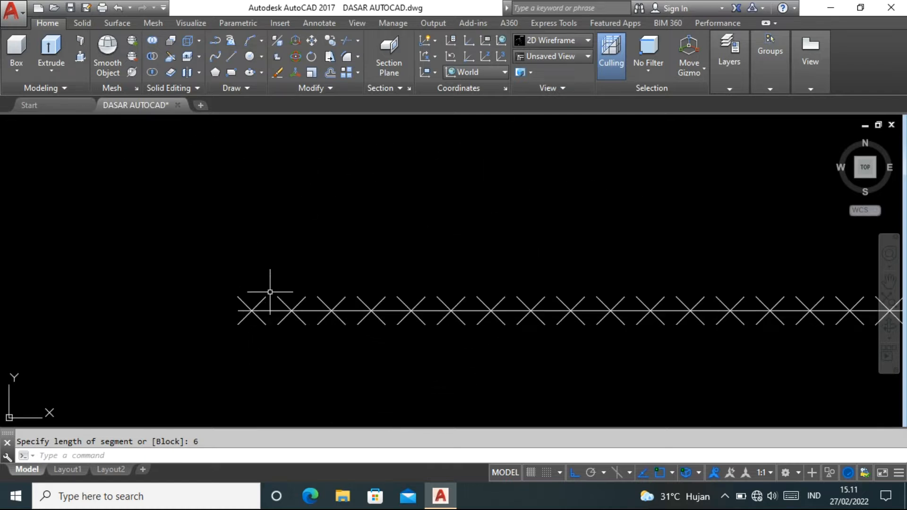
scroll(229, 291, "down", 4)
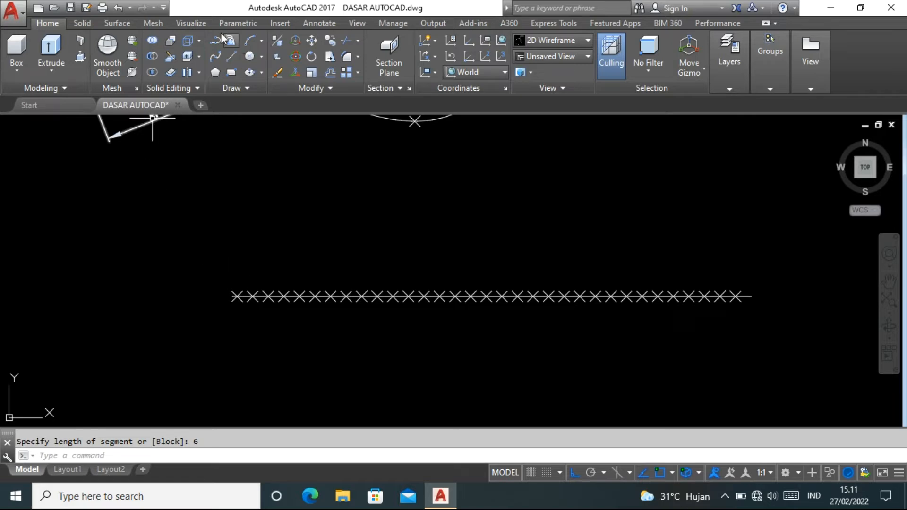
left_click(316, 23)
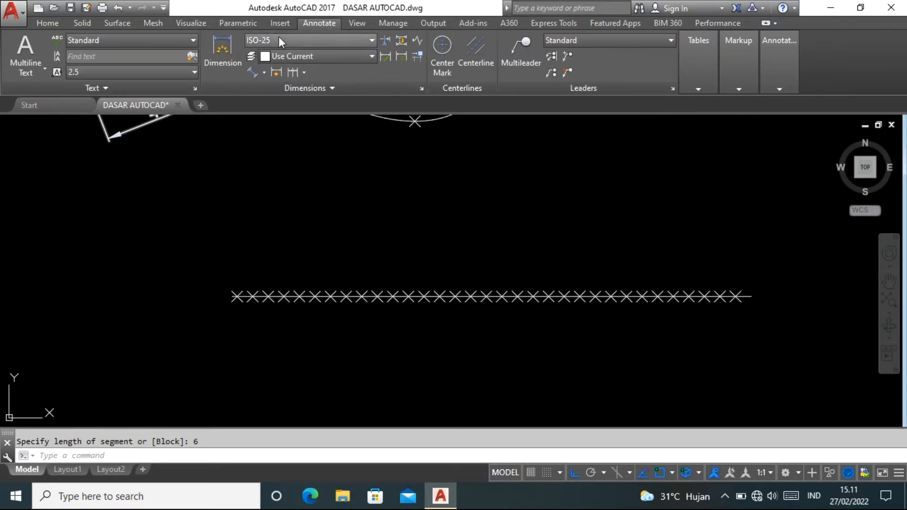
left_click(265, 74)
left_click(267, 92)
scroll(243, 286, "up", 3)
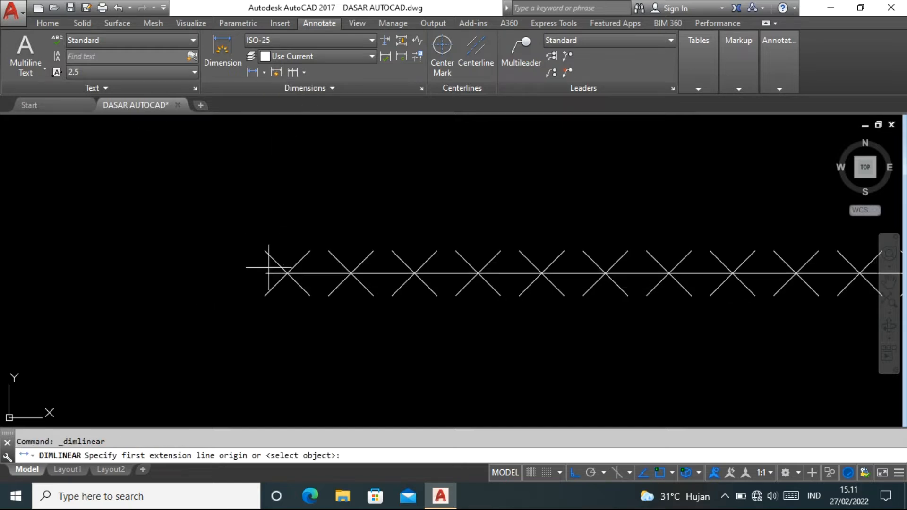
left_click(266, 273)
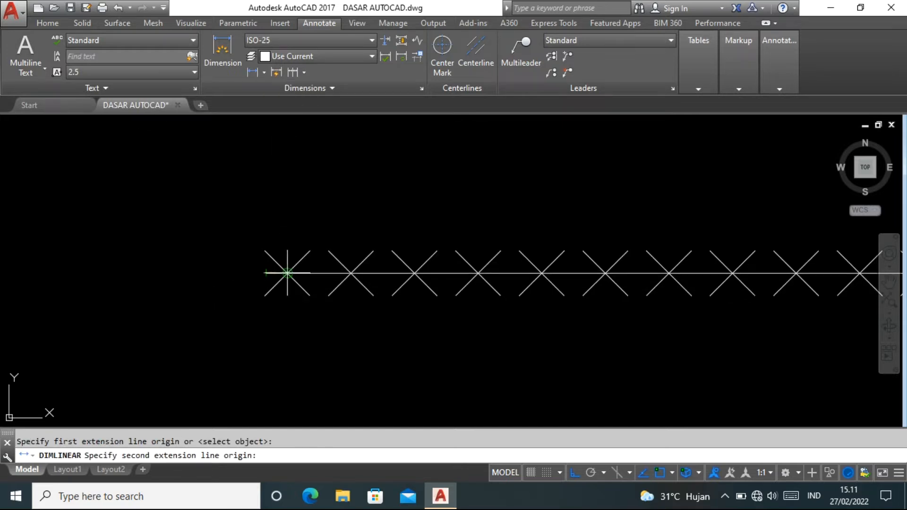
left_click(287, 273)
scroll(276, 230, "down", 3)
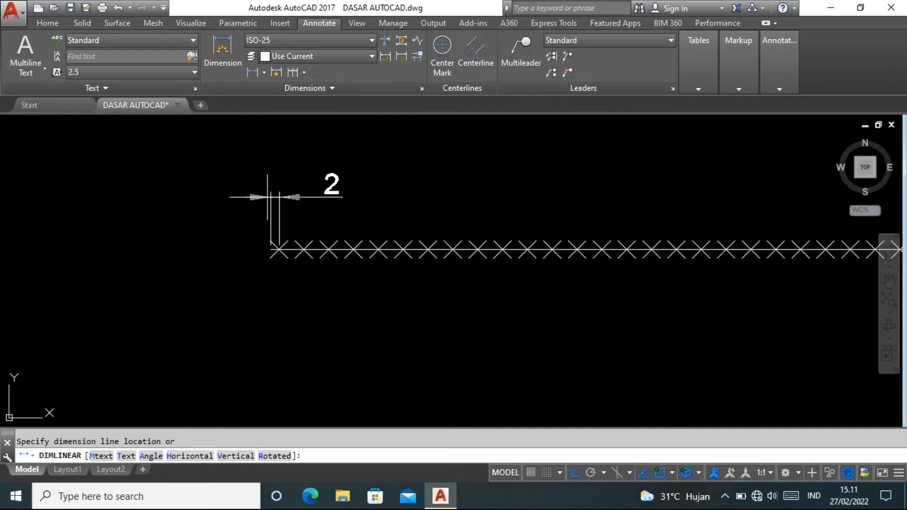
scroll(264, 203, "down", 3)
left_click(259, 201)
Step: Move the new dimension's text to the left side of its extension lines
left_click(271, 201)
left_click(281, 195)
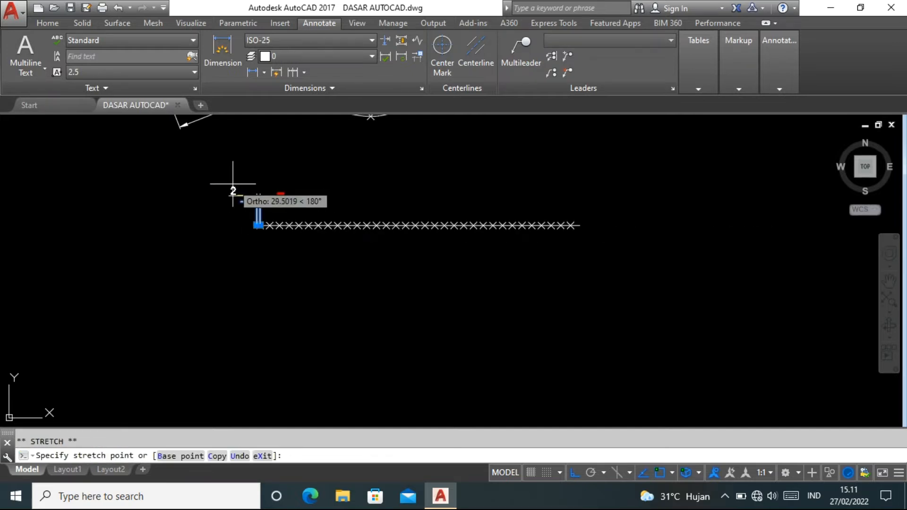
left_click(233, 190)
key("Escape")
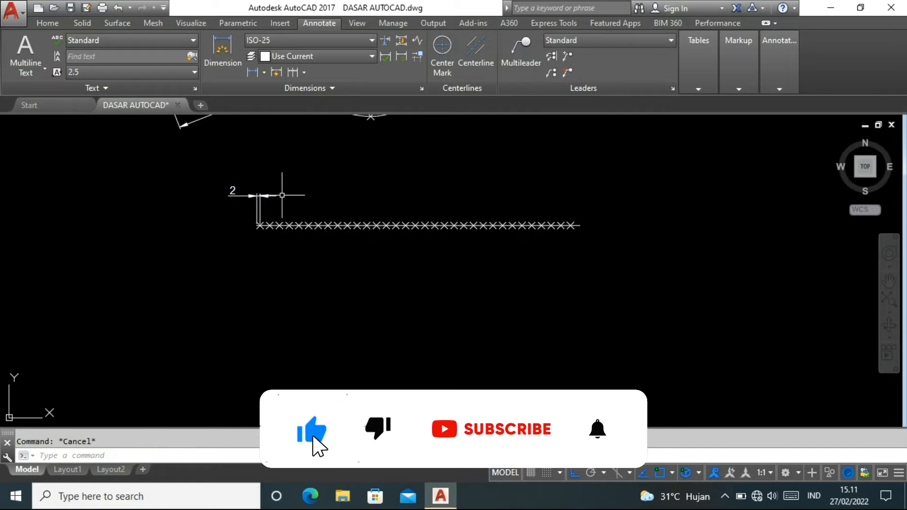
Step: Add a linear dimension below the measured line between its first and second points
scroll(280, 194, "up", 4)
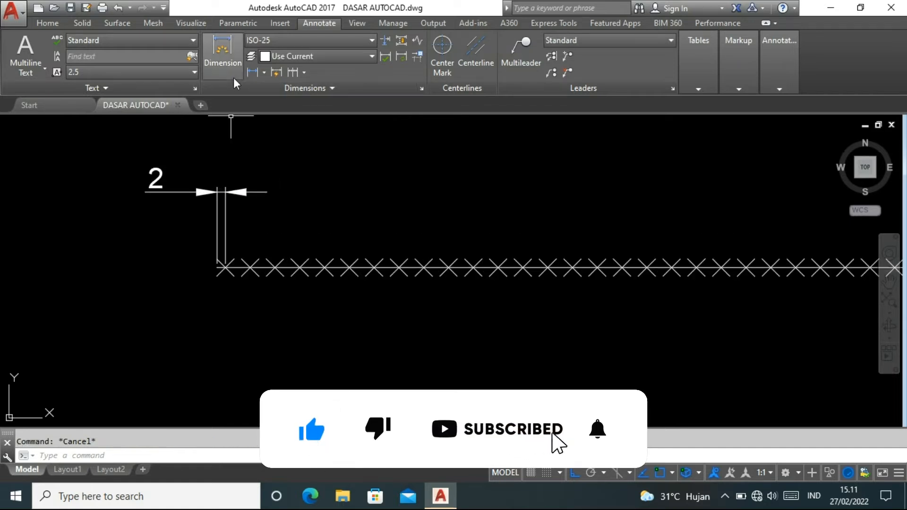
left_click(252, 72)
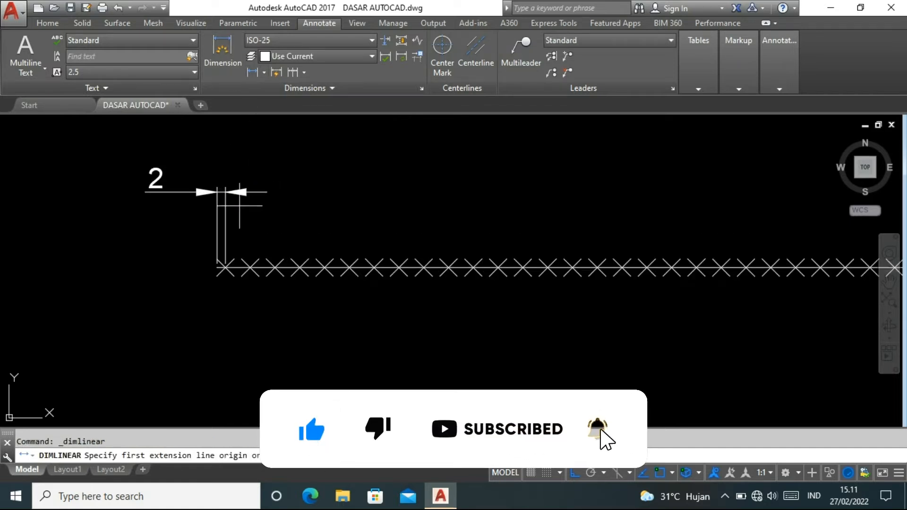
left_click(219, 268)
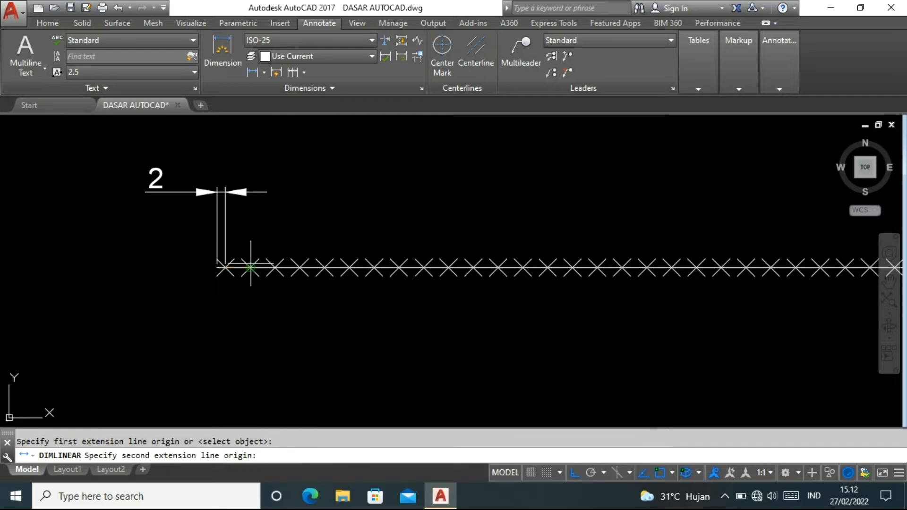
left_click(250, 267)
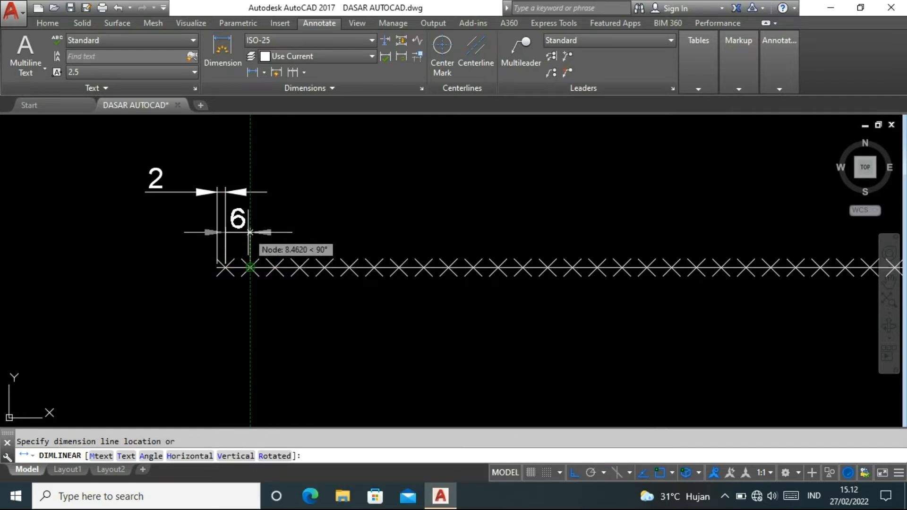
scroll(250, 232, "down", 1)
scroll(239, 277, "up", 2)
scroll(238, 280, "down", 1)
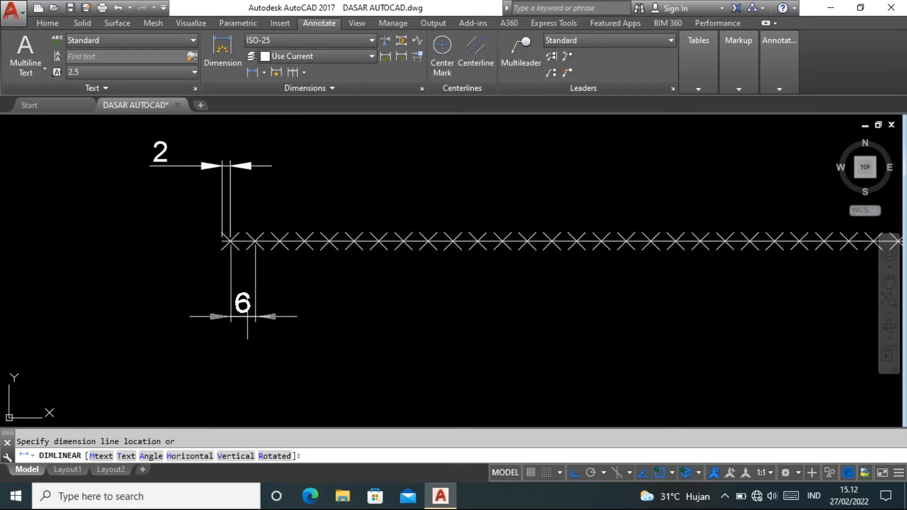
left_click(247, 316)
Step: Add an overall linear dimension above the measured line, from its left endpoint to its right endpoint
scroll(208, 259, "down", 2)
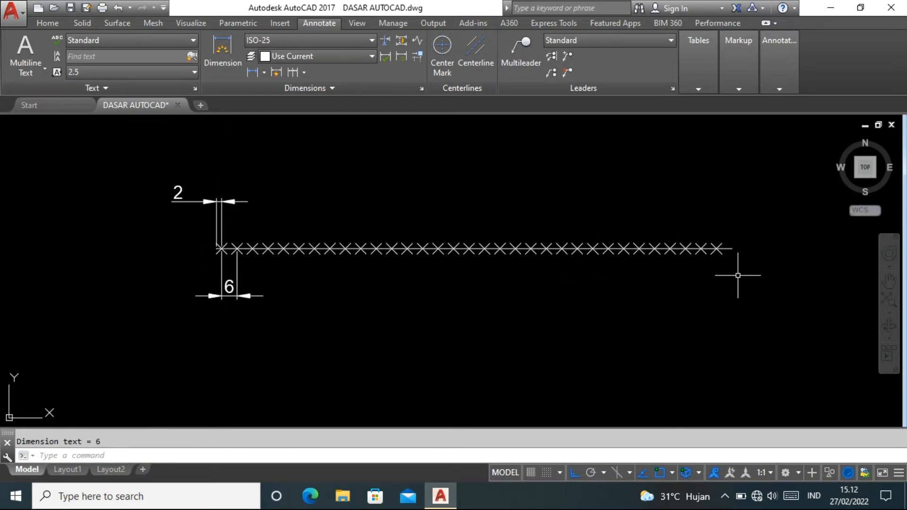
left_click(256, 75)
scroll(220, 249, "up", 3)
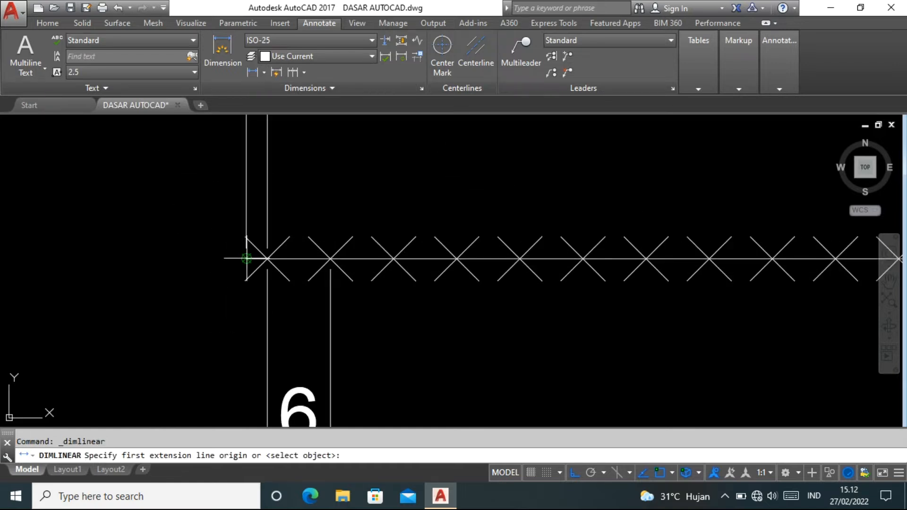
left_click(246, 258)
scroll(183, 280, "down", 3)
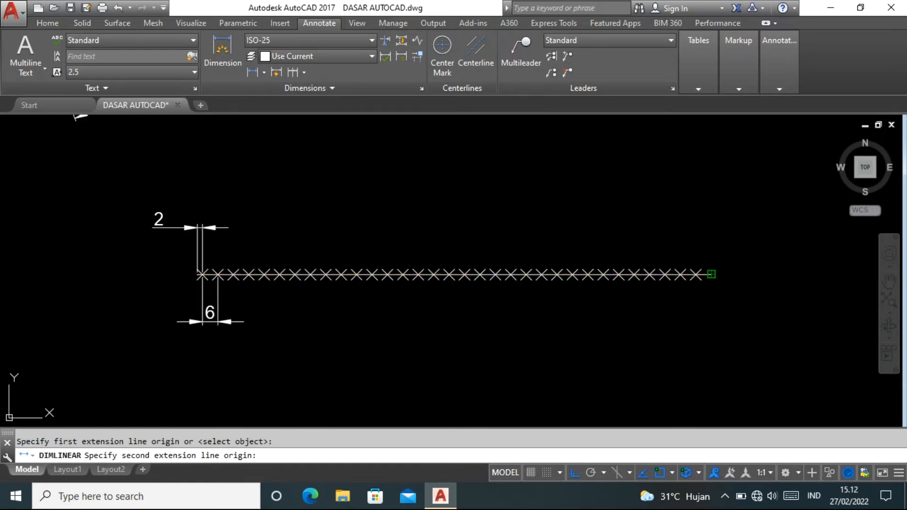
left_click(712, 274)
left_click(580, 185)
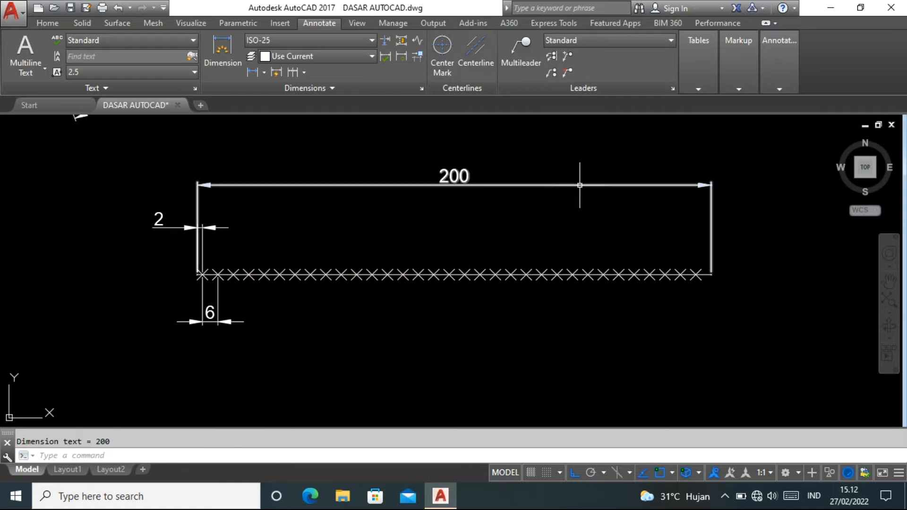
Step: Add a linear dimension below the measured line, from its last point to its right endpoint
left_click(254, 72)
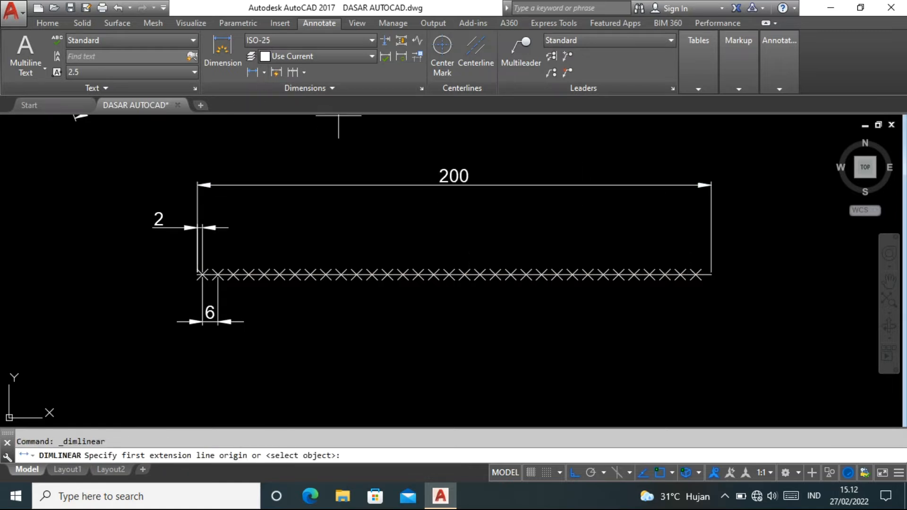
scroll(714, 247, "up", 5)
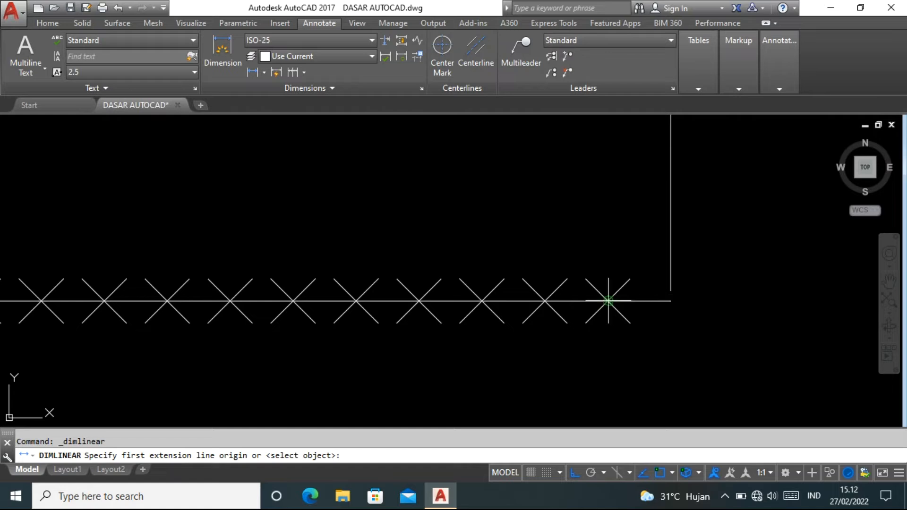
left_click(609, 300)
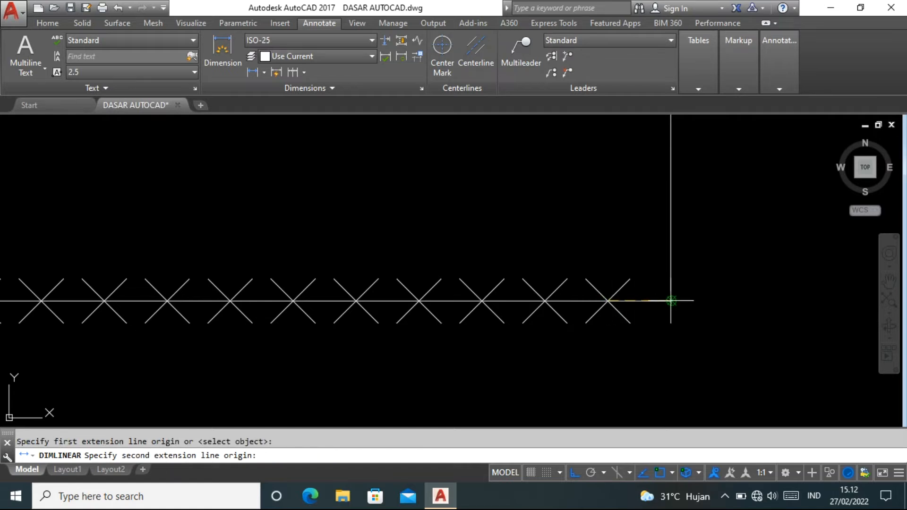
left_click(671, 301)
scroll(662, 264, "down", 5)
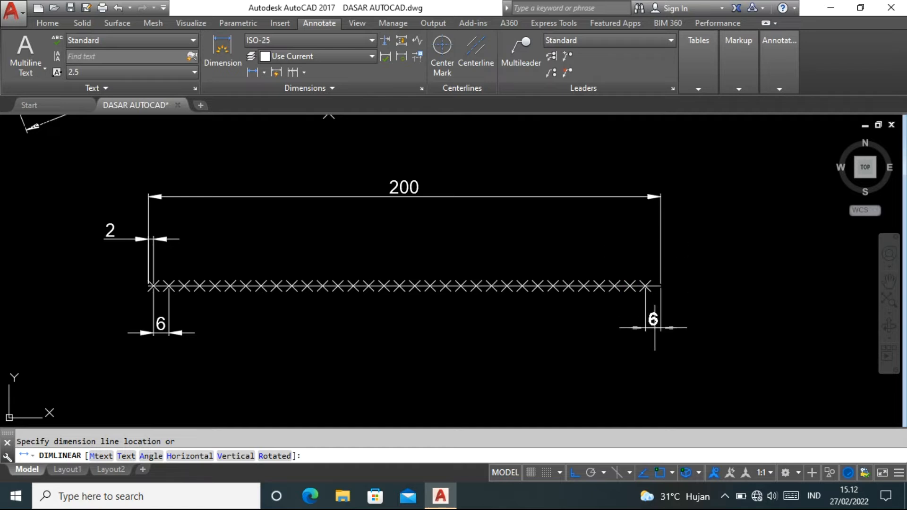
left_click(655, 327)
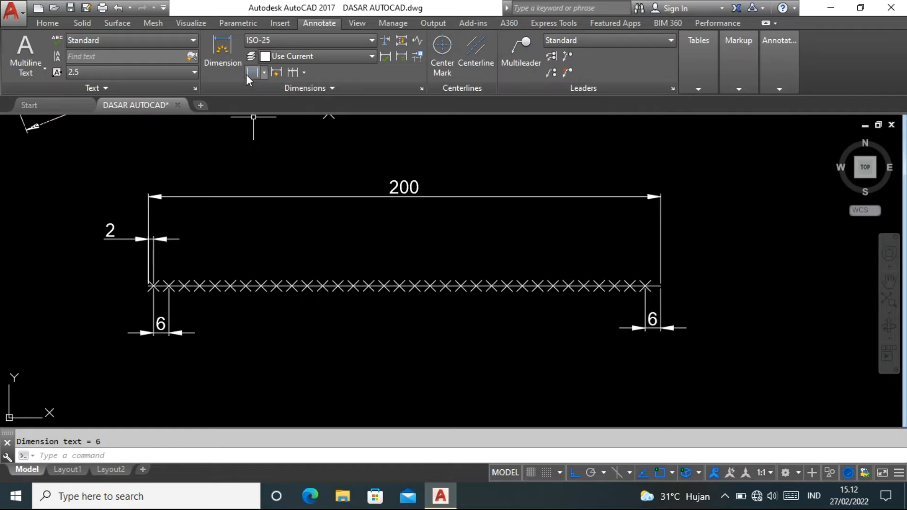
left_click(293, 72)
scroll(628, 283, "up", 4)
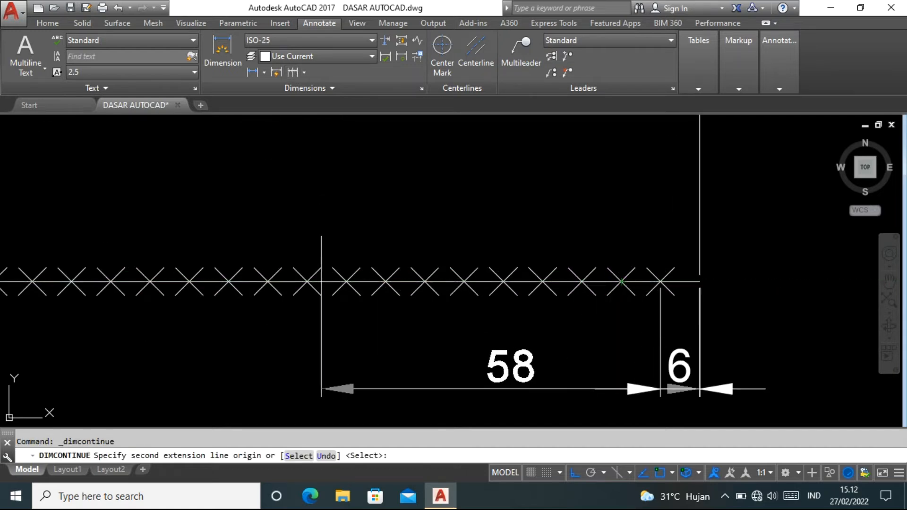
key("Escape")
Step: Add a linear dimension above the measured line between its last two points
left_click(259, 75)
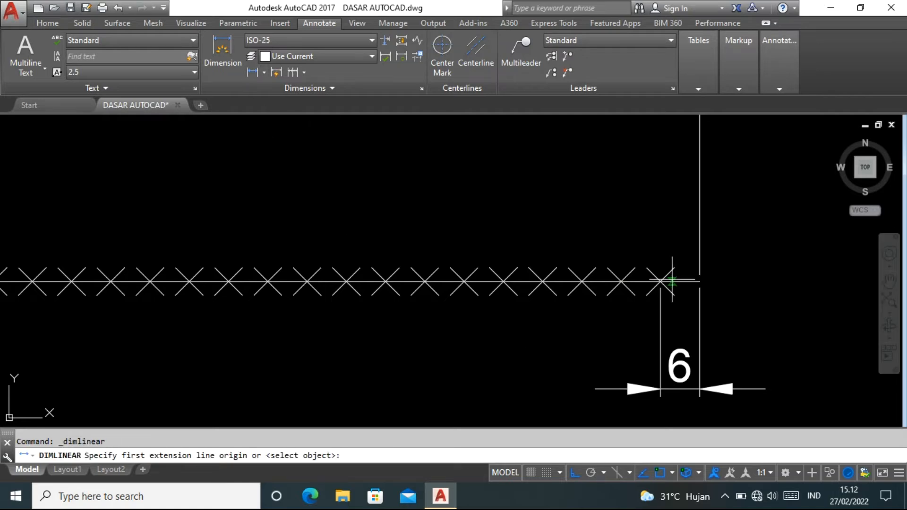
left_click(660, 282)
left_click(622, 282)
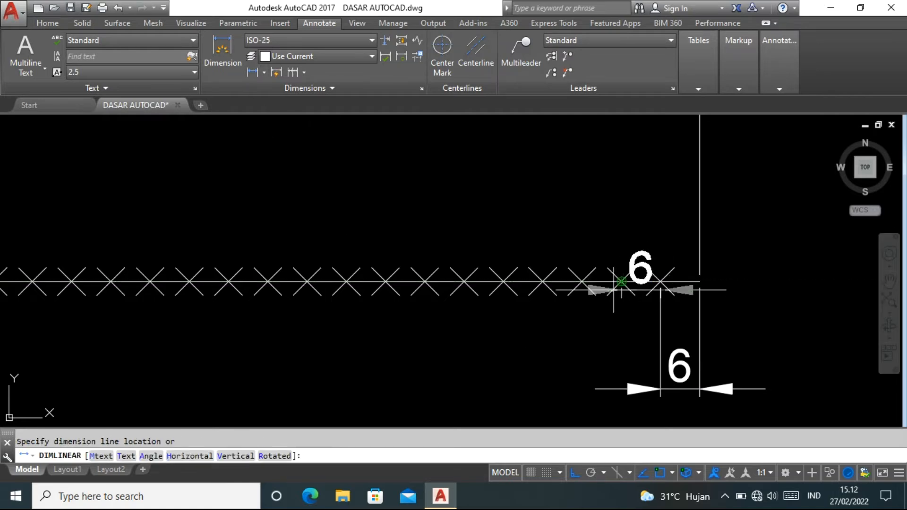
left_click(617, 193)
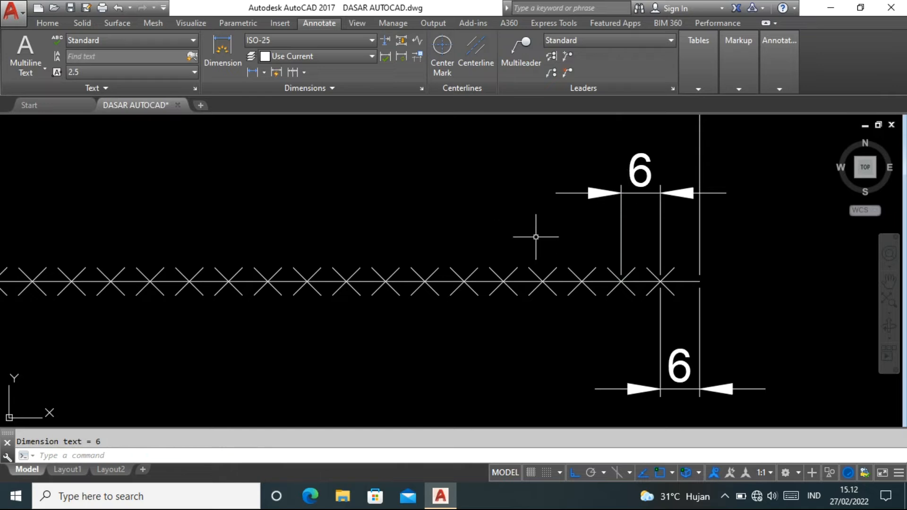
Step: Continue the dimension chain above the measured line leftward across the next five points
left_click(293, 72)
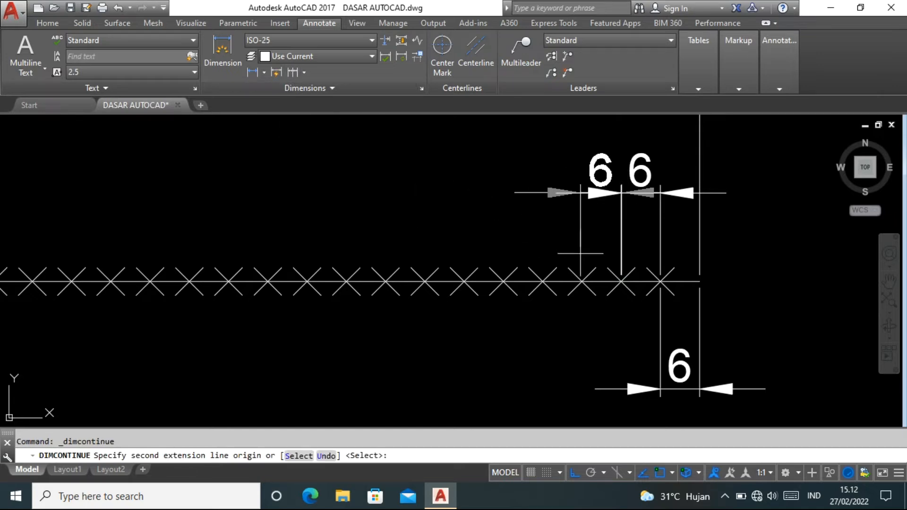
left_click(582, 281)
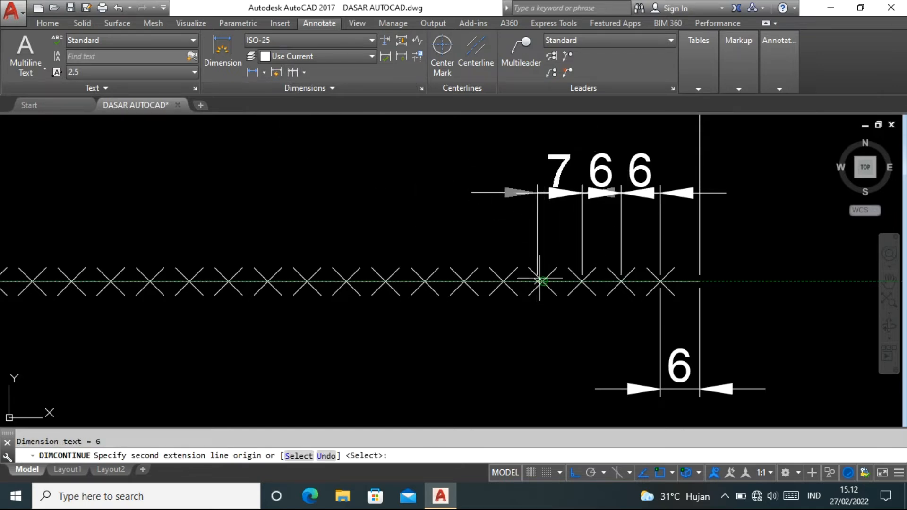
left_click(543, 281)
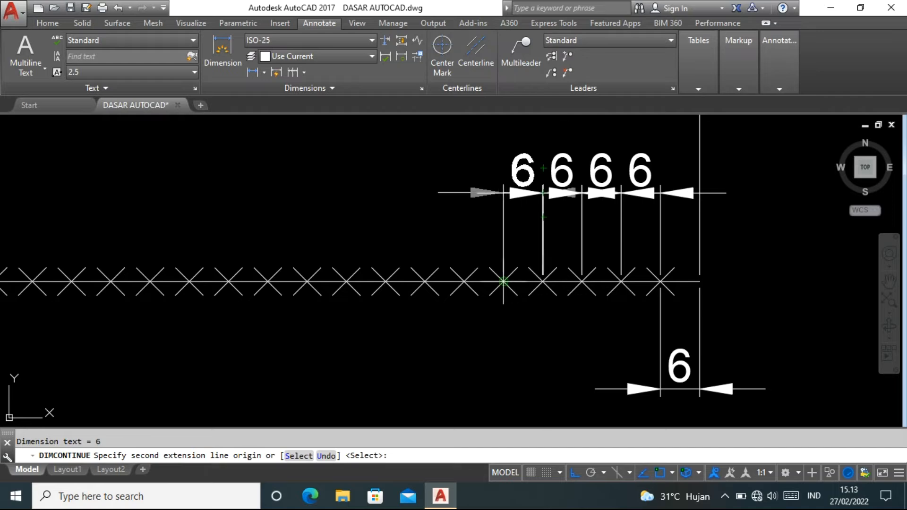
left_click(464, 282)
left_click(425, 282)
key("Return")
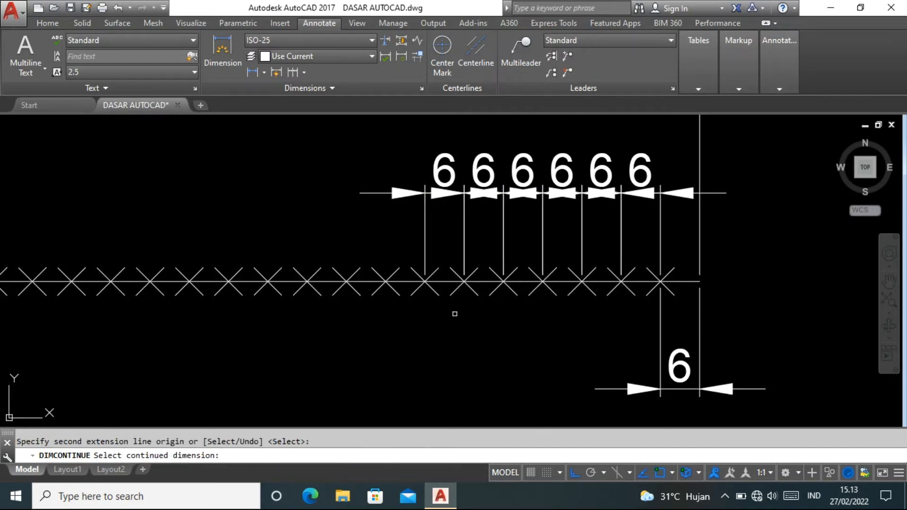
scroll(471, 320, "down", 2)
key("Return")
scroll(690, 279, "down", 6)
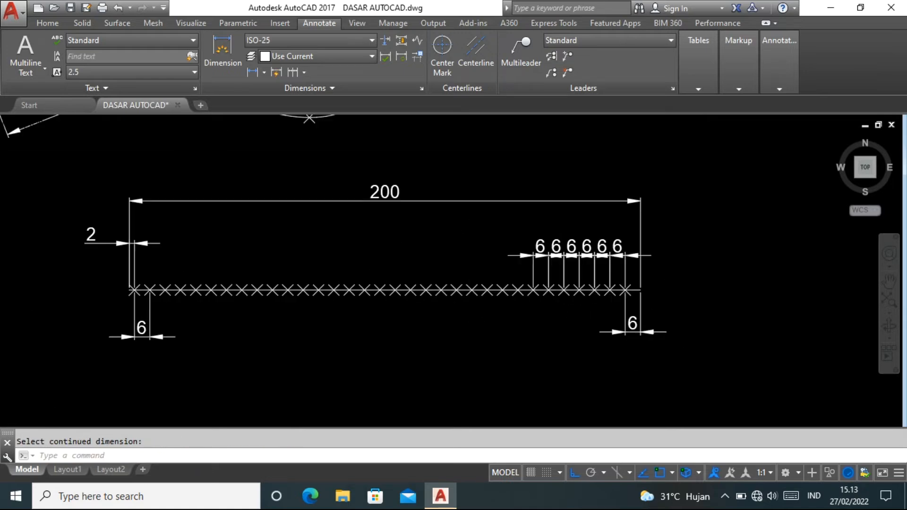
Step: Compare the dimensioned divided line and spline with the point spacing on the measured line
scroll(561, 183, "up", 5)
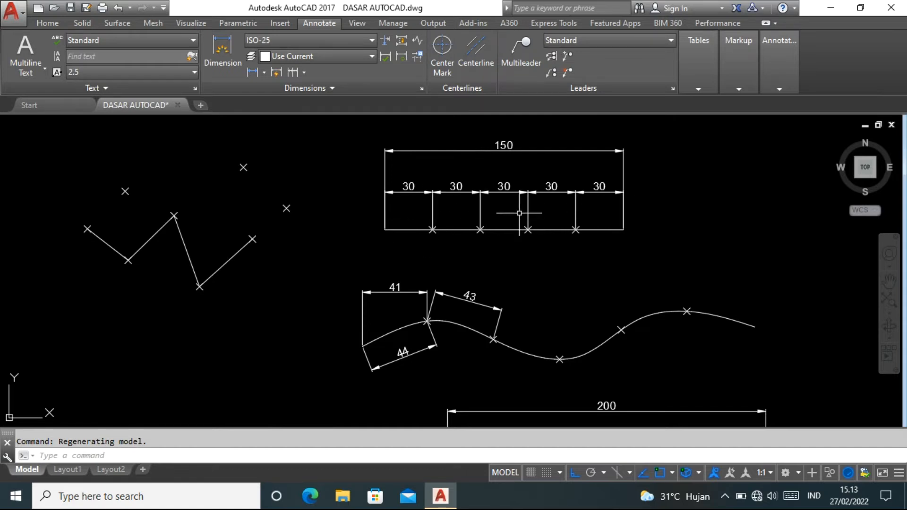
scroll(446, 204, "down", 4)
scroll(466, 203, "up", 4)
scroll(466, 203, "down", 4)
scroll(520, 307, "up", 5)
scroll(550, 294, "up", 2)
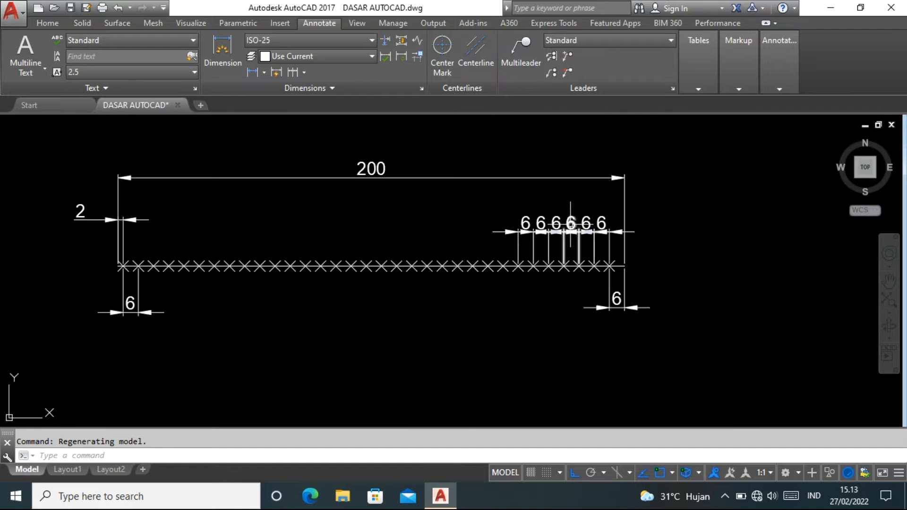
scroll(592, 249, "up", 2)
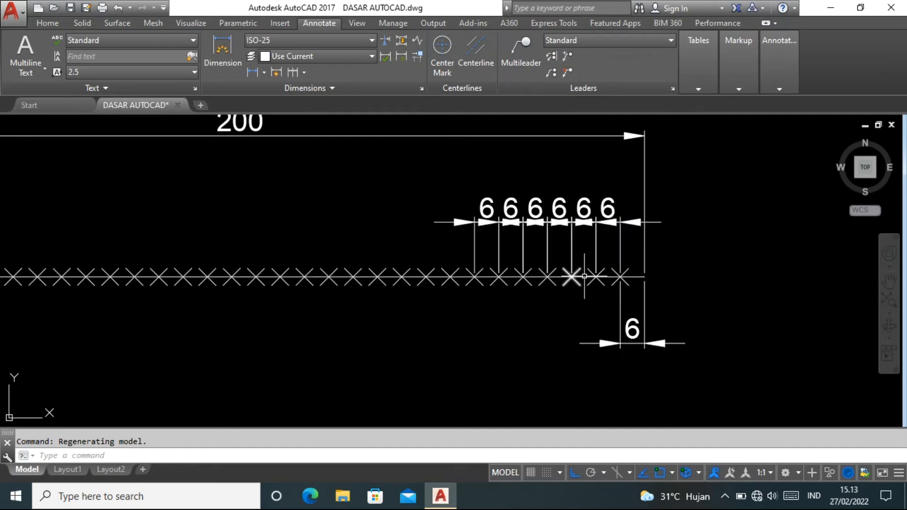
scroll(584, 278, "down", 2)
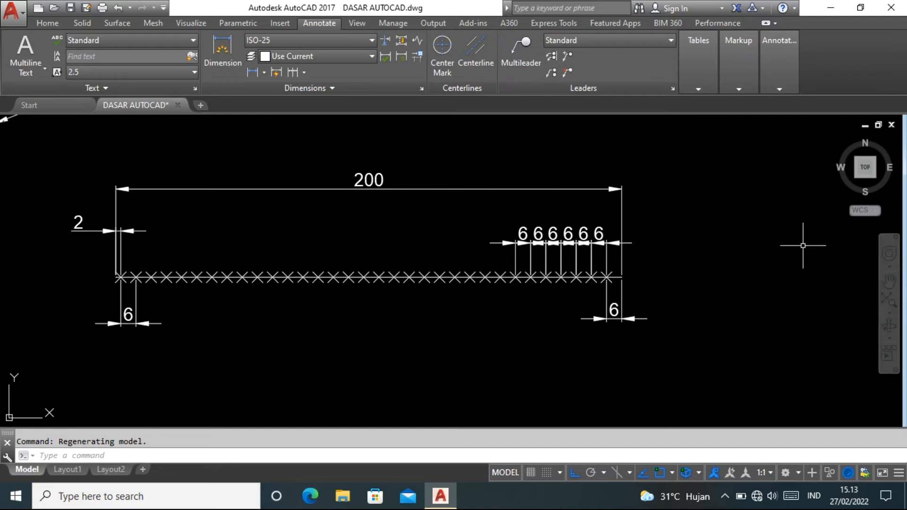
Step: Open the QuickCalc calculator
key("Return")
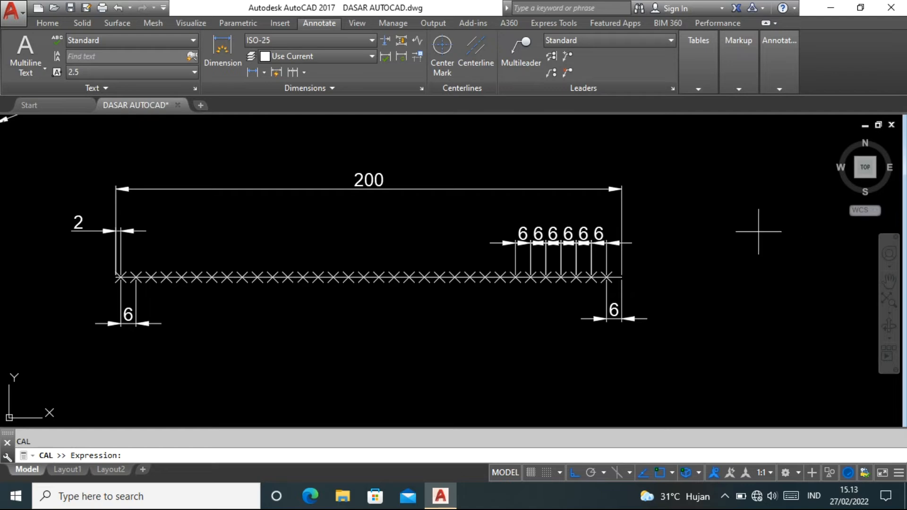
key("Escape")
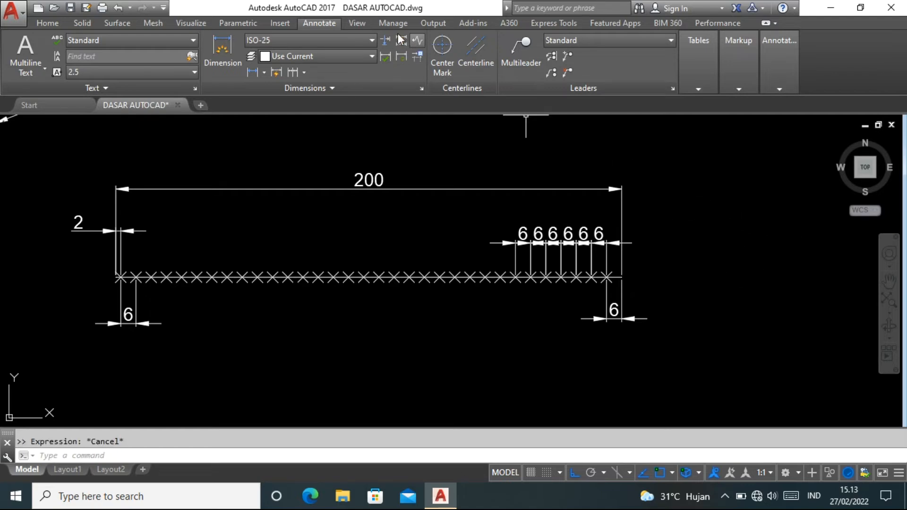
left_click(358, 23)
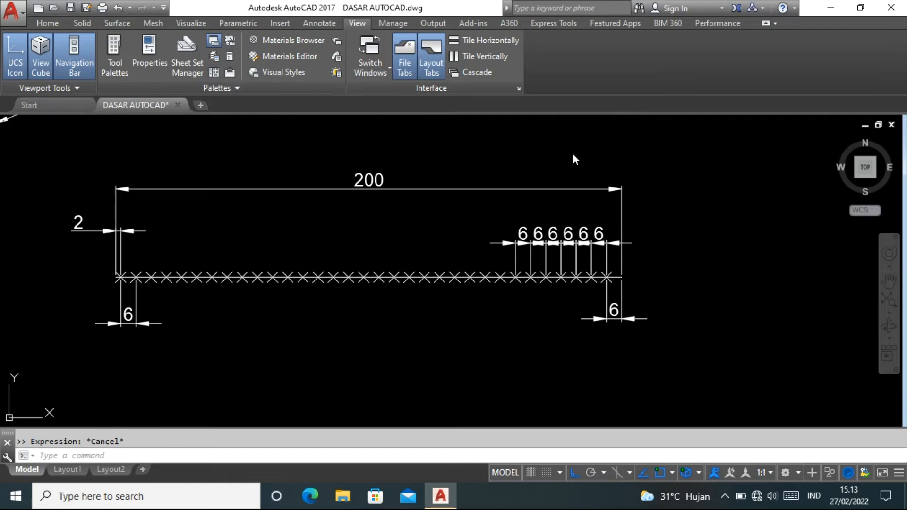
key("ctrl+8")
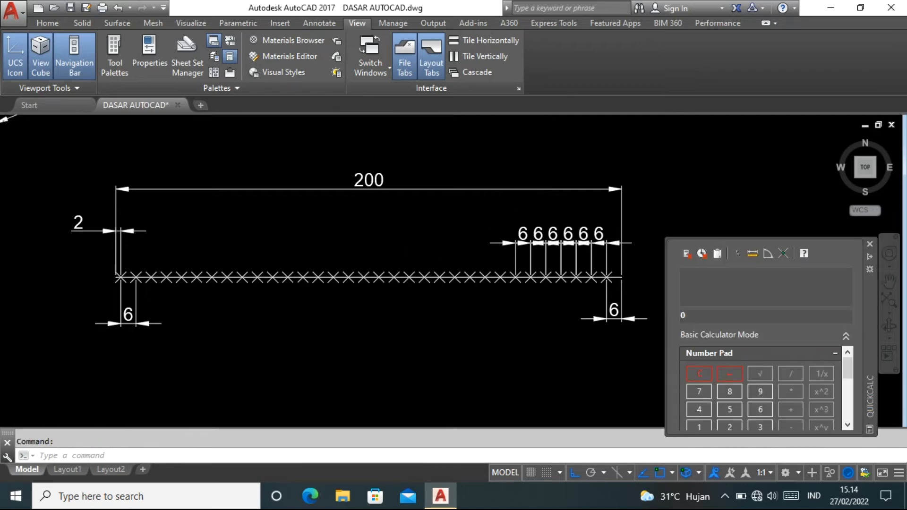
Step: Calculate 200/6 in QuickCalc to check how many intervals fit on the measured line
scroll(415, 258, "down", 3)
scroll(435, 259, "down", 2)
scroll(435, 259, "down", 2)
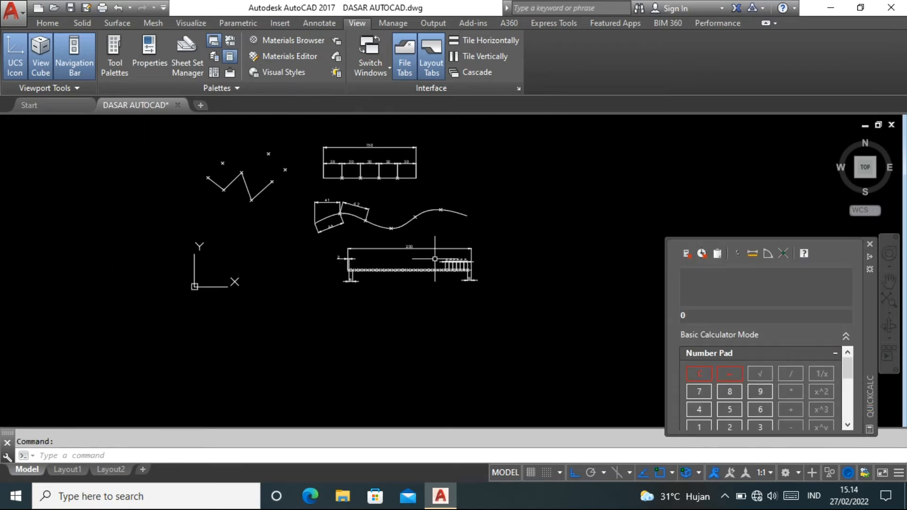
scroll(488, 259, "up", 2)
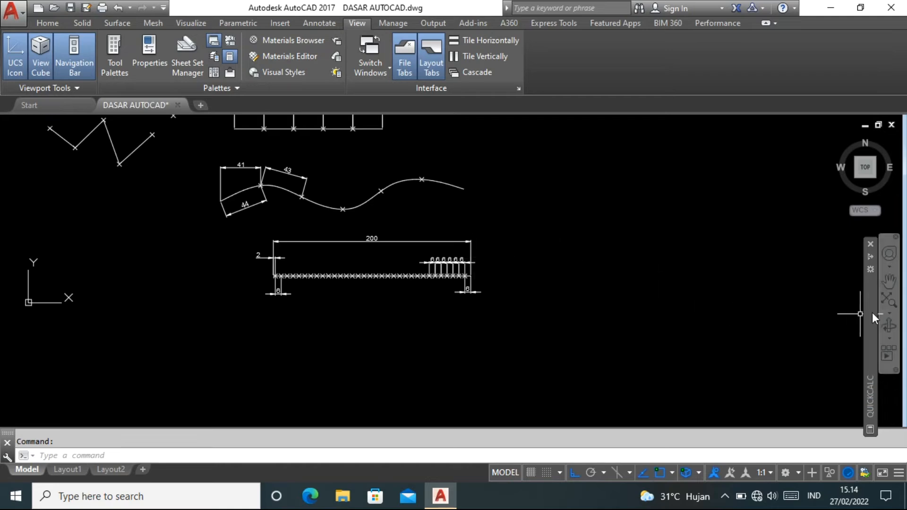
mouse_move(872, 313)
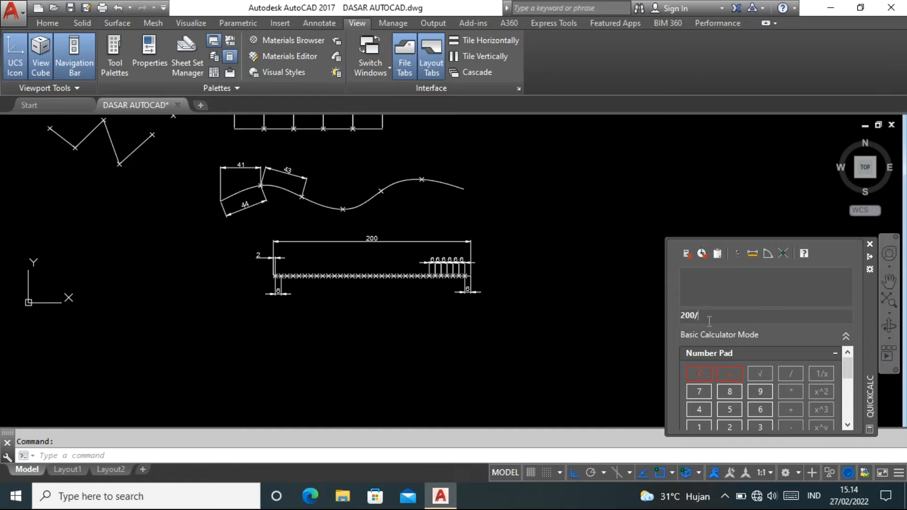
key("Return")
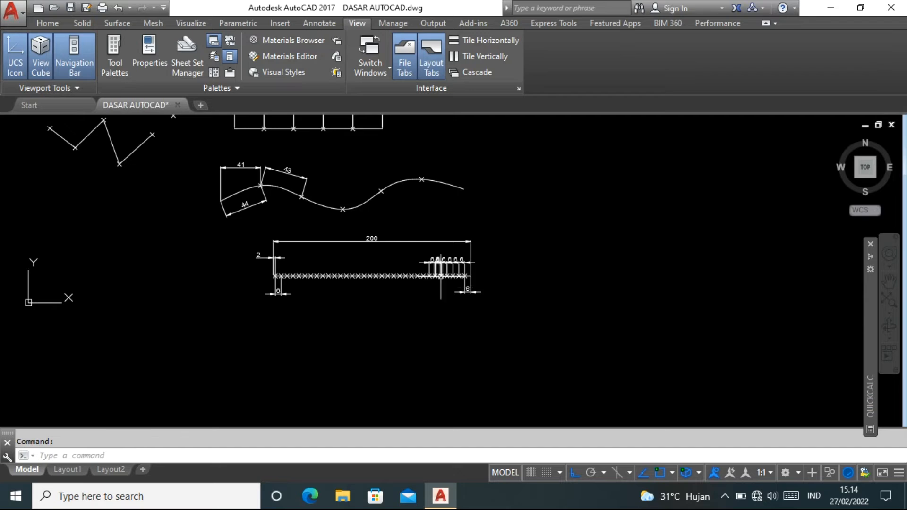
Step: Calculate 6*33 in QuickCalc and check it against the leftover segment at the measured line's left end
scroll(409, 279, "up", 2)
scroll(180, 278, "up", 2)
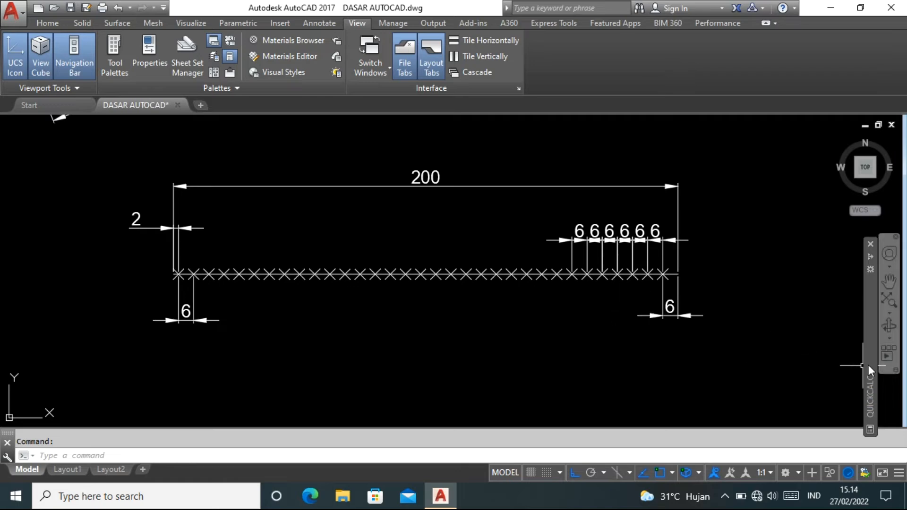
mouse_move(869, 369)
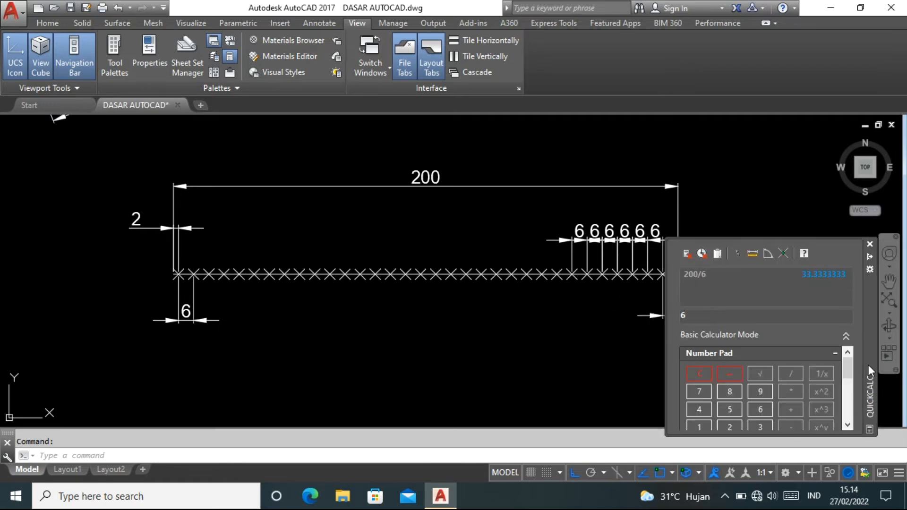
key("Return")
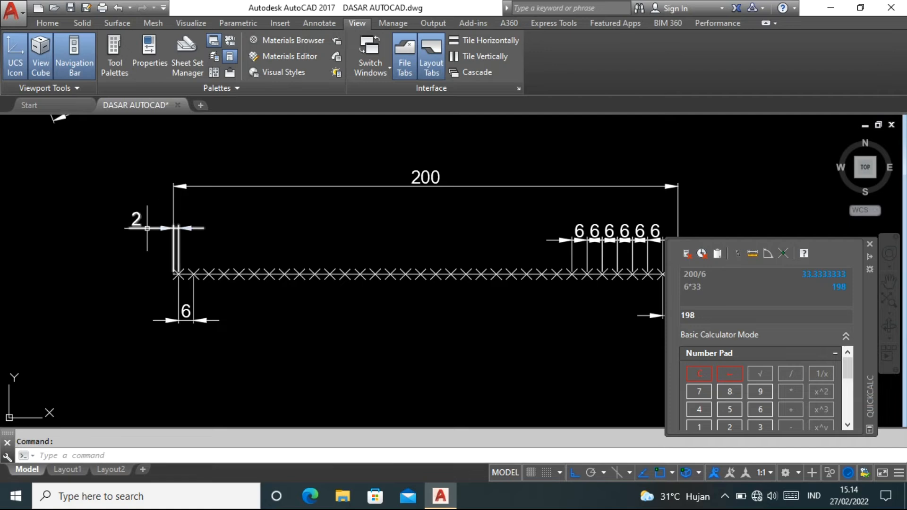
scroll(186, 266, "up", 2)
scroll(186, 265, "down", 3)
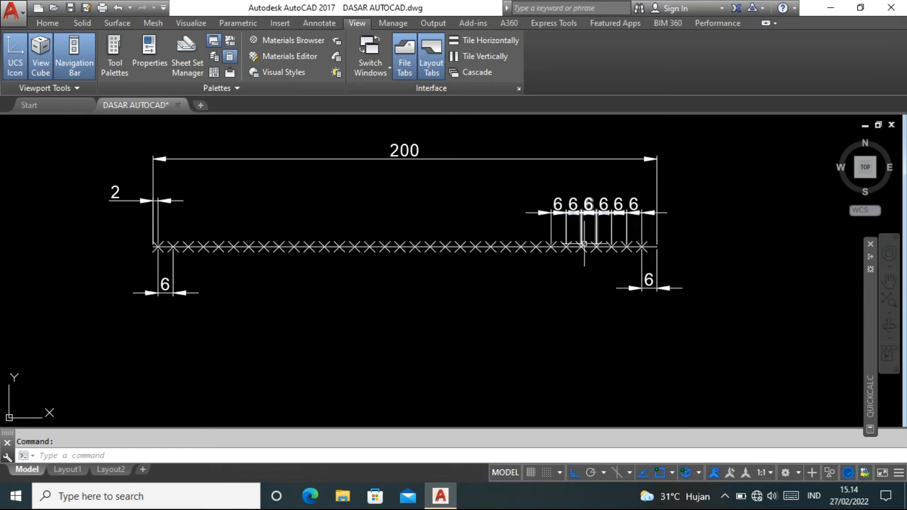
Step: Draw a horizontal line below the 200-unit measured line, slightly longer than it
scroll(419, 227, "down", 4)
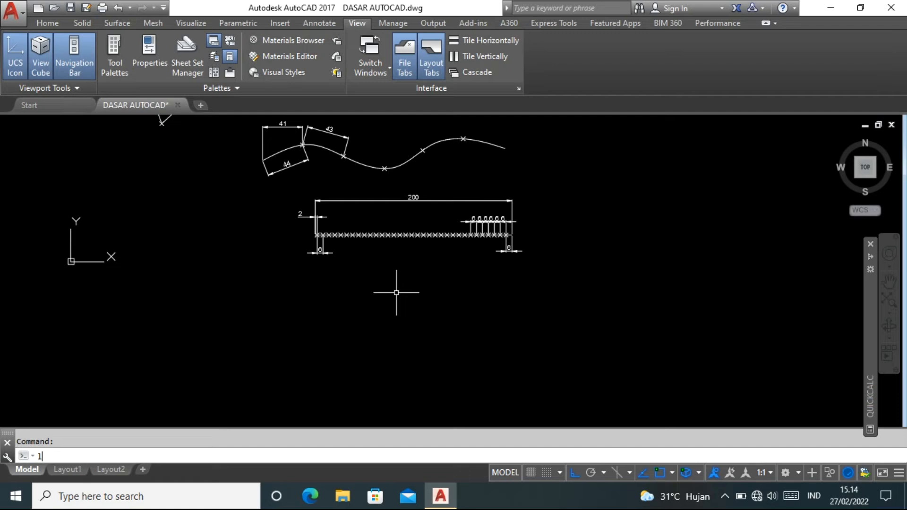
key("Return")
left_click(327, 333)
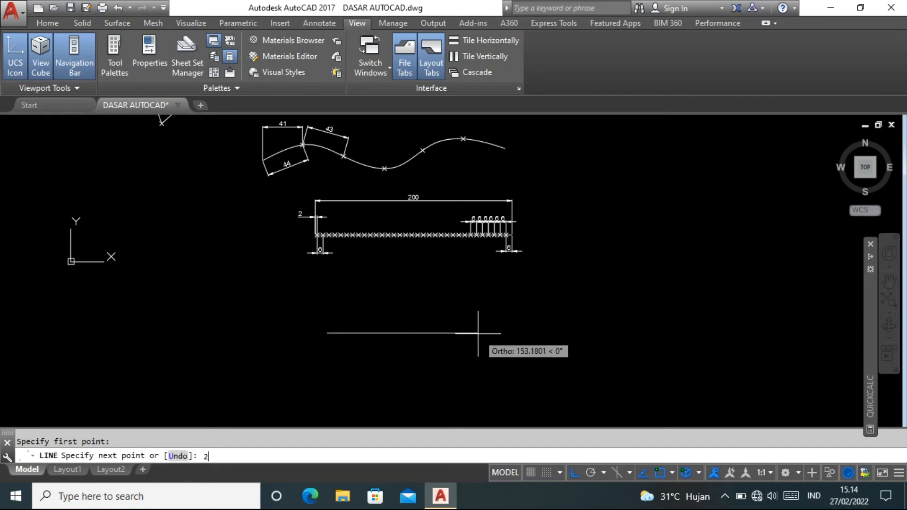
key("Return")
key("Return")
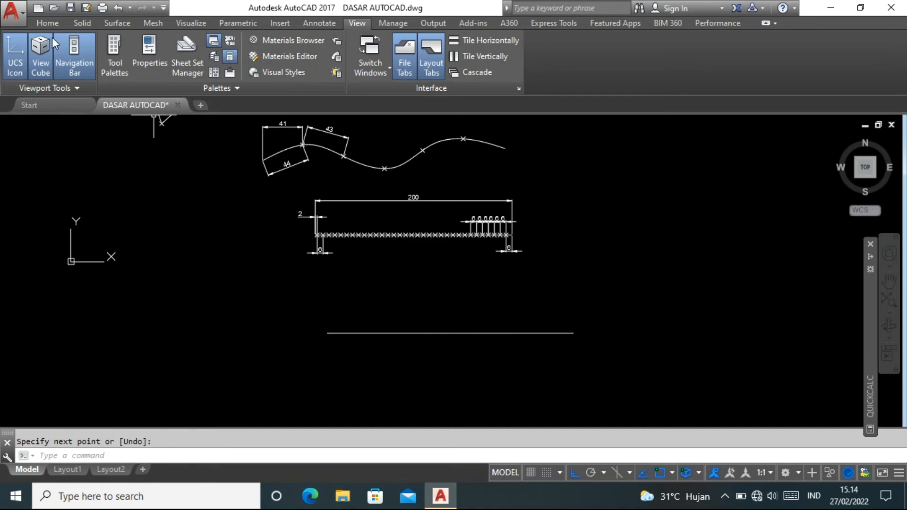
Step: Place measured points at 50-unit intervals along the new horizontal line below the 200-unit line
left_click(47, 23)
left_click(254, 87)
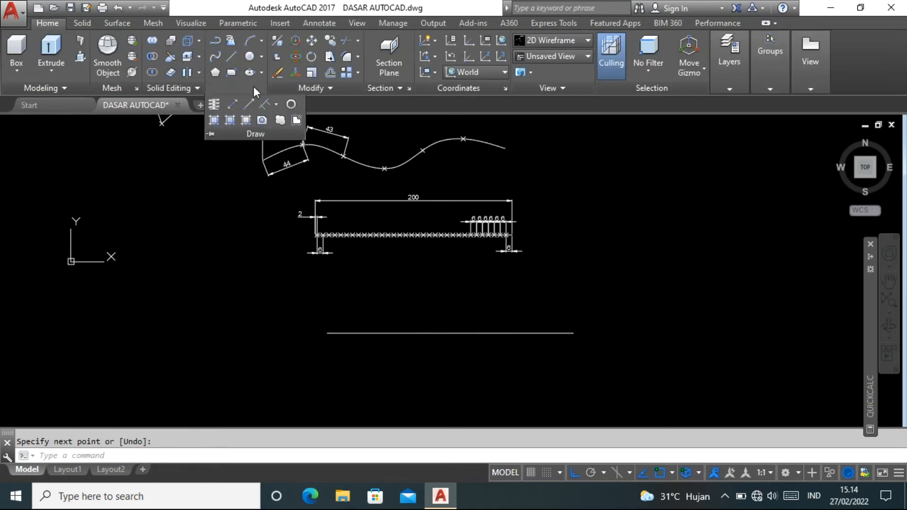
left_click(276, 105)
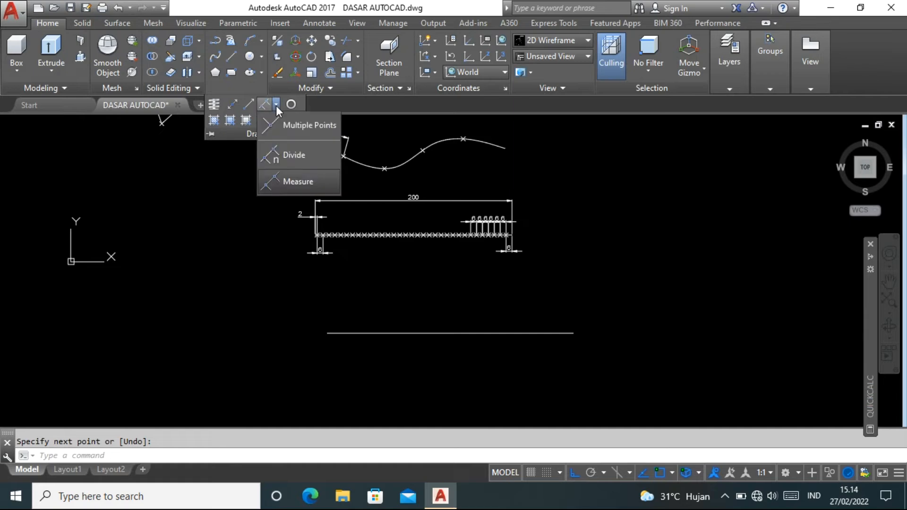
left_click(295, 182)
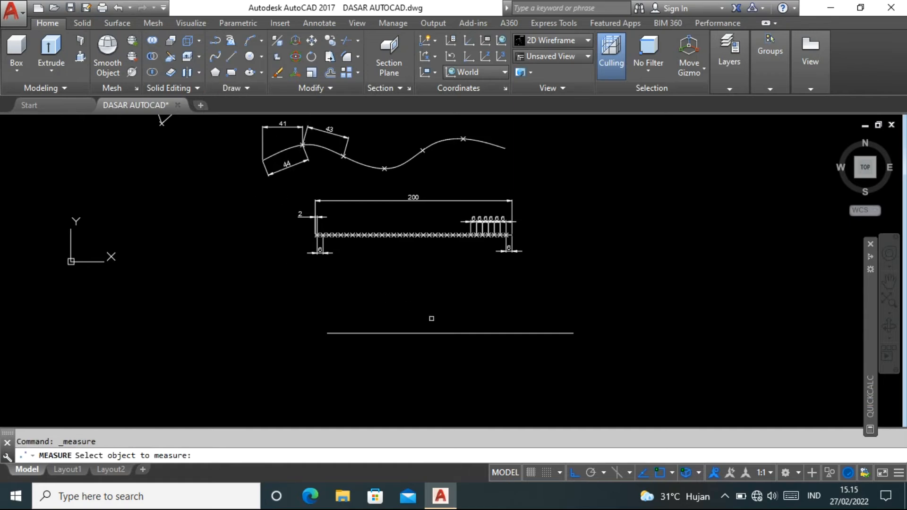
left_click(449, 333)
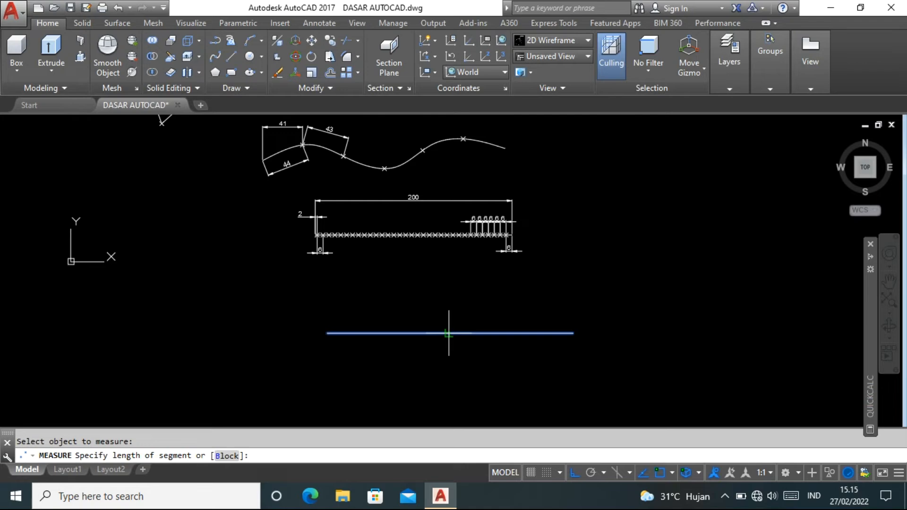
key("Return")
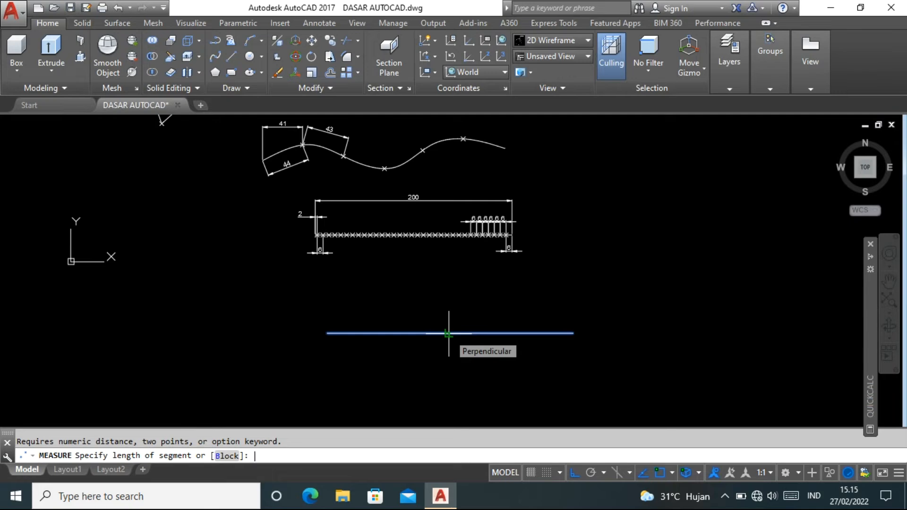
type("5")
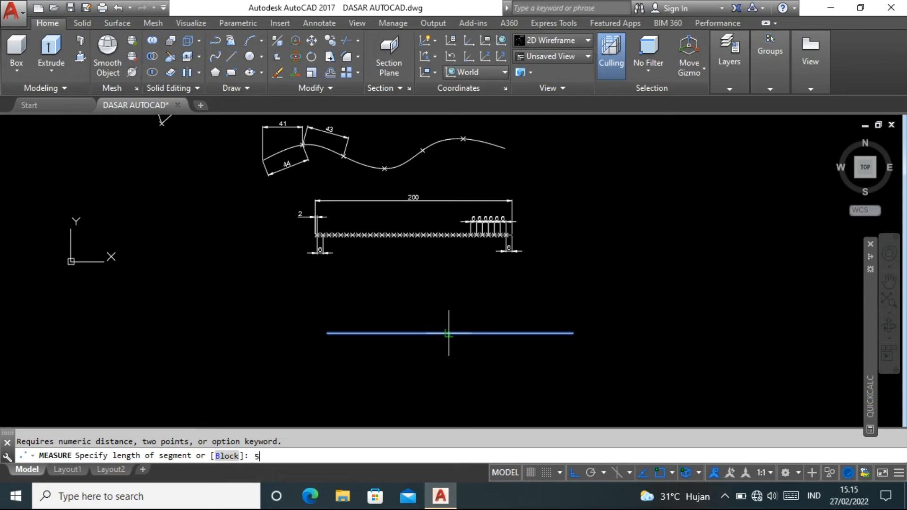
type("0")
key("Return")
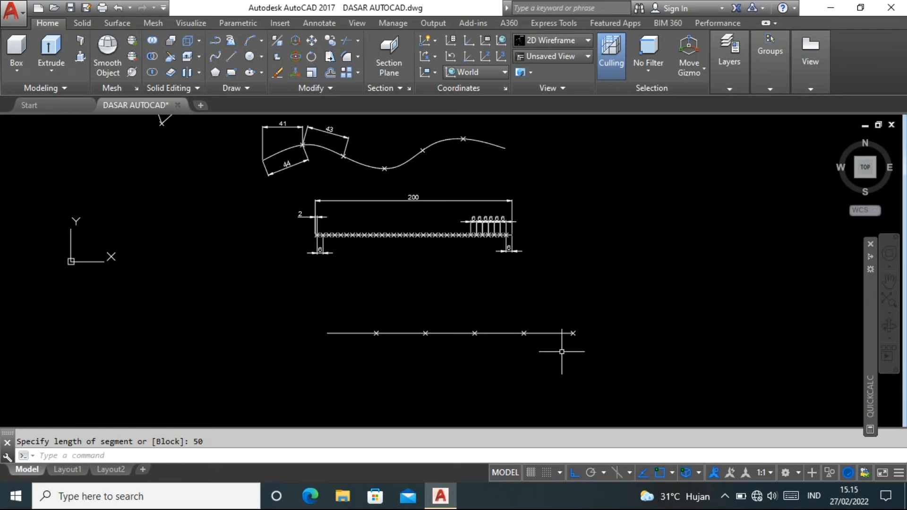
Step: Add a linear dimension above the line between its two rightmost point markers
scroll(561, 335, "up", 2)
scroll(562, 337, "up", 2)
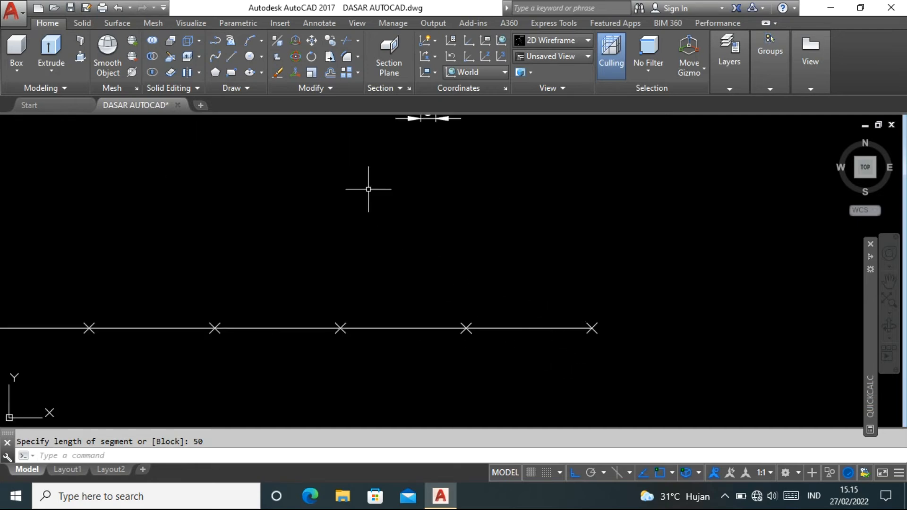
left_click(316, 23)
left_click(251, 72)
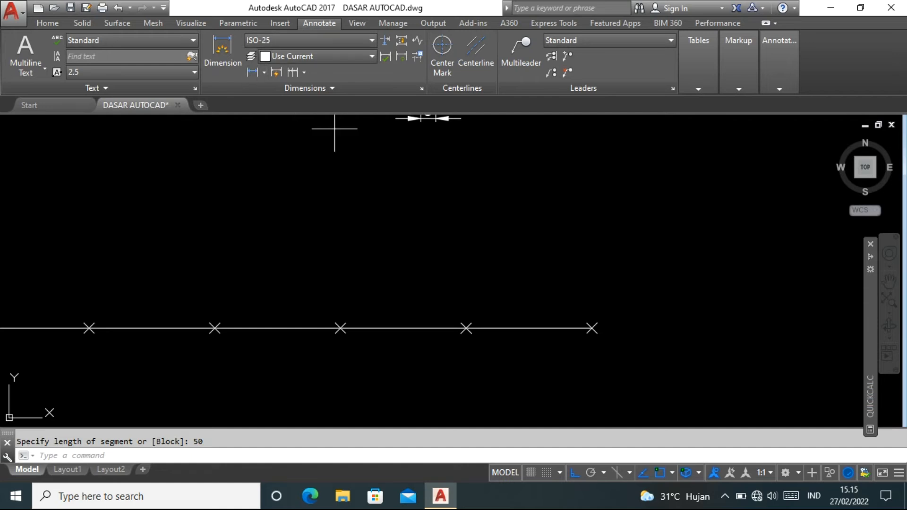
left_click(592, 328)
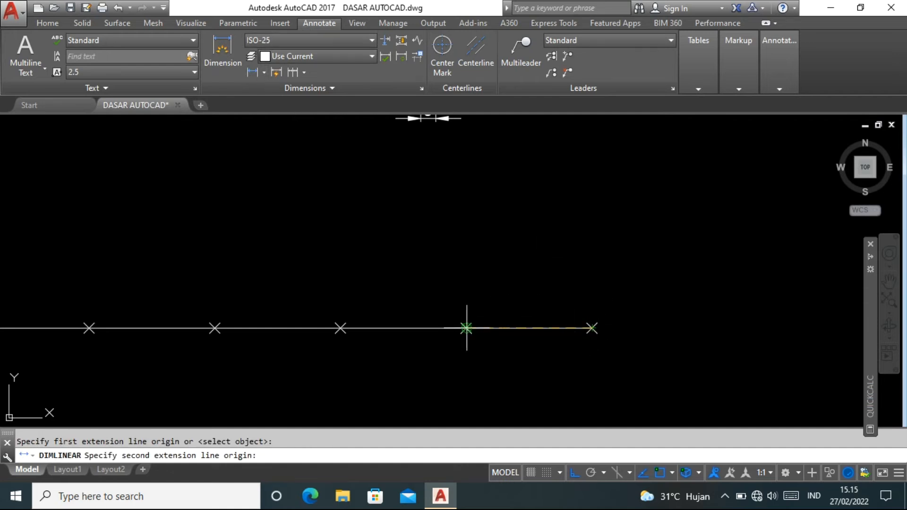
left_click(467, 328)
left_click(470, 269)
scroll(515, 242, "down", 4)
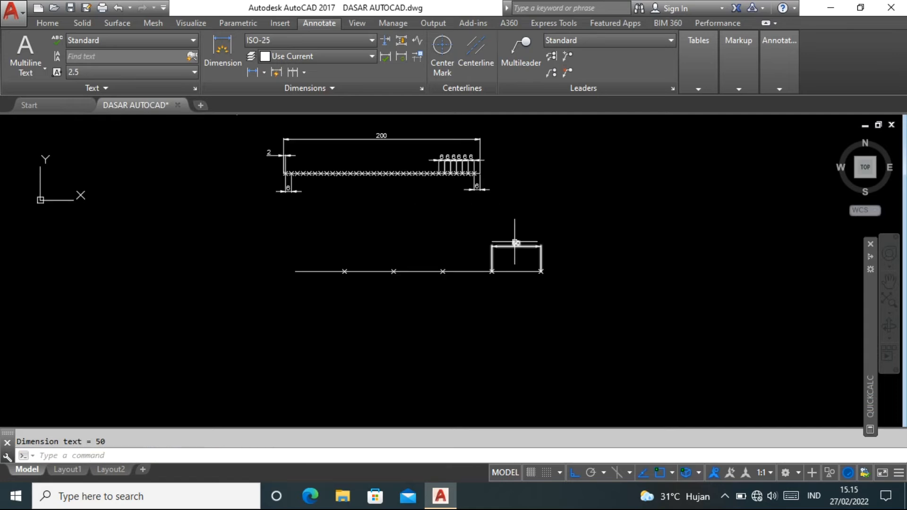
Step: Add a linear dimension below the line spanning its full length from the left end to the right end
left_click(251, 72)
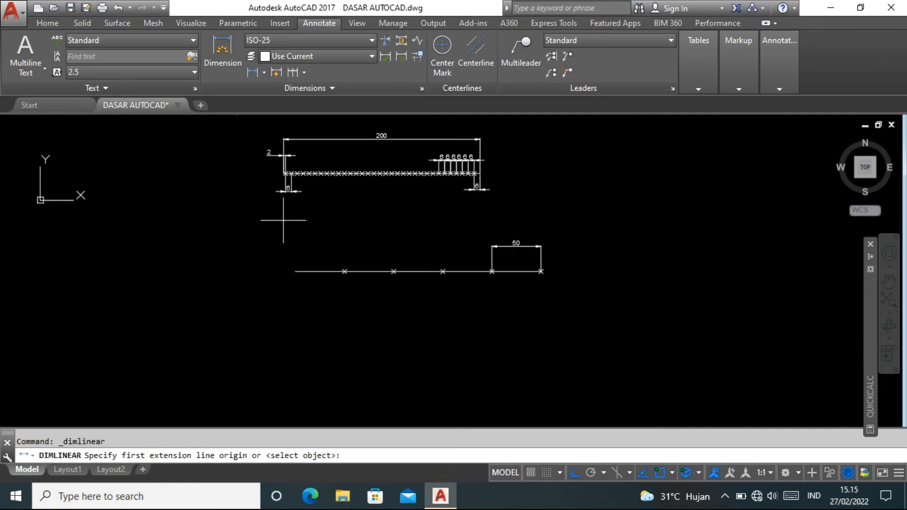
left_click(295, 272)
scroll(532, 277, "up", 4)
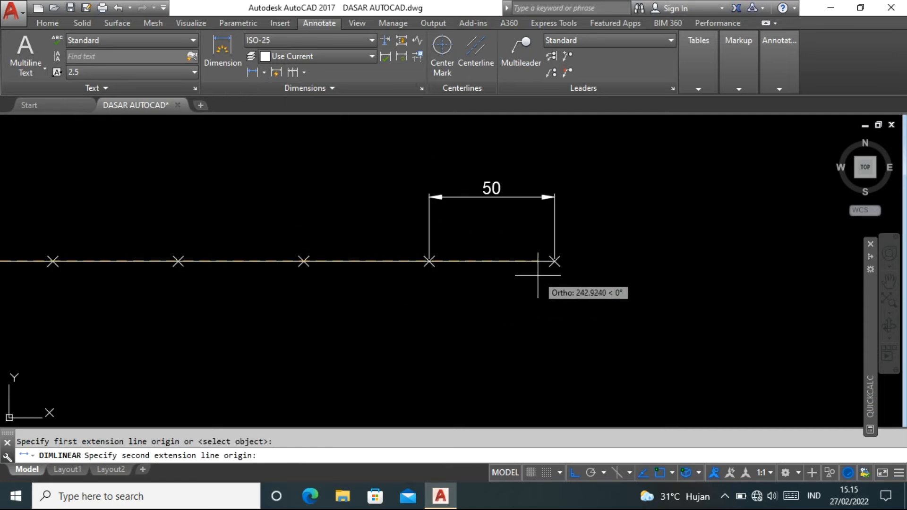
left_click(554, 262)
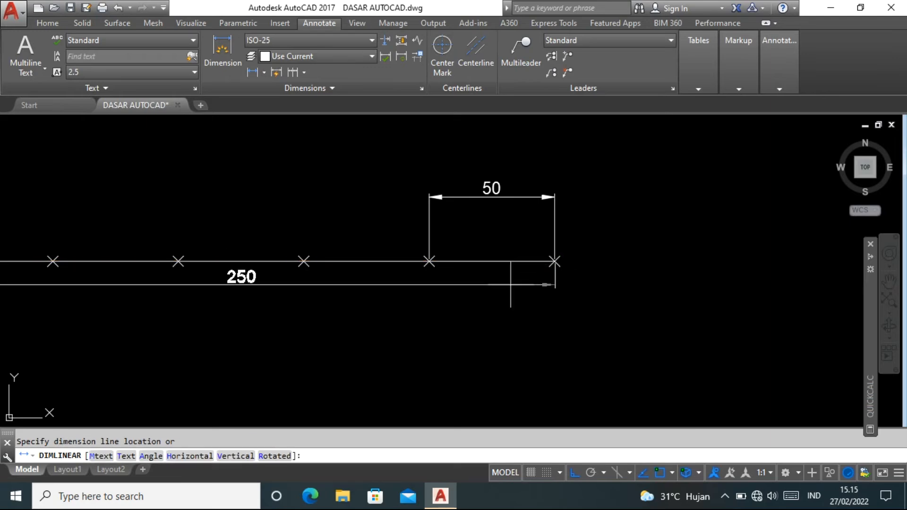
scroll(510, 284, "down", 2)
left_click(462, 325)
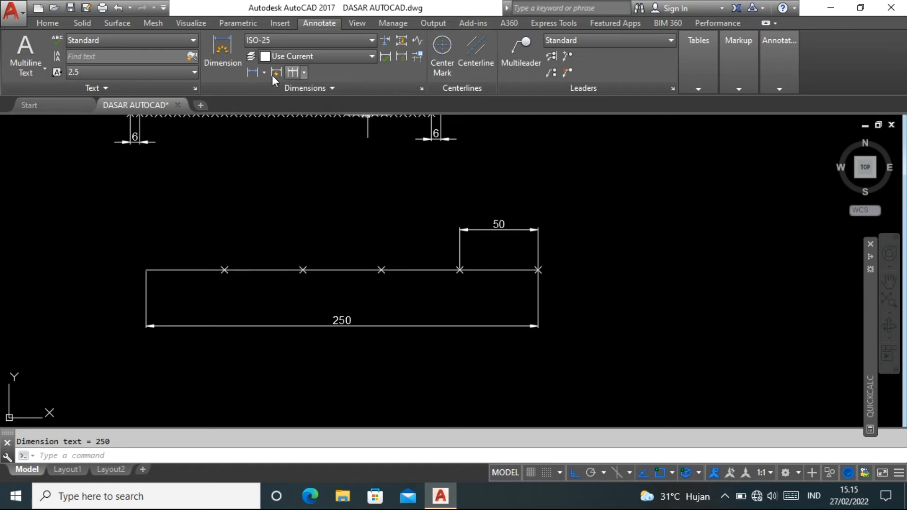
Step: Dimension the second segment from the right above the line, and continue the dimension chain through the remaining points to the left end
left_click(252, 72)
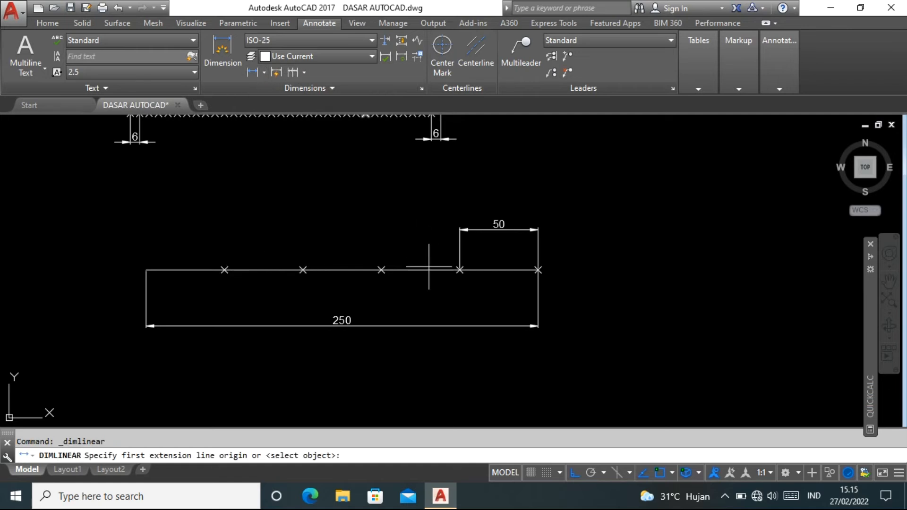
left_click(459, 270)
left_click(381, 270)
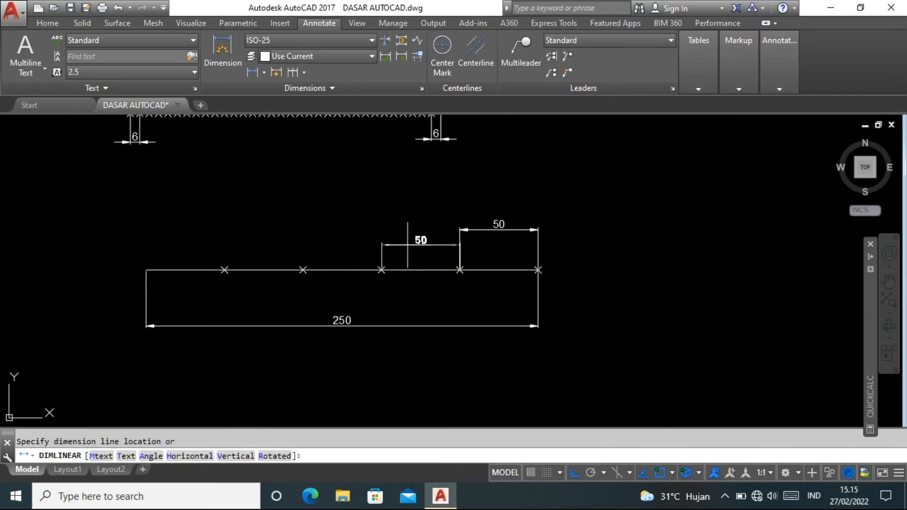
left_click(415, 230)
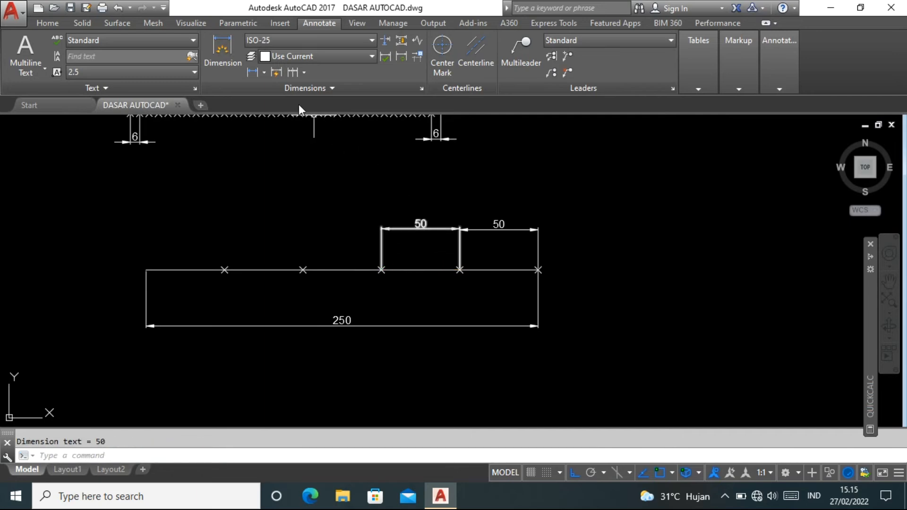
left_click(293, 72)
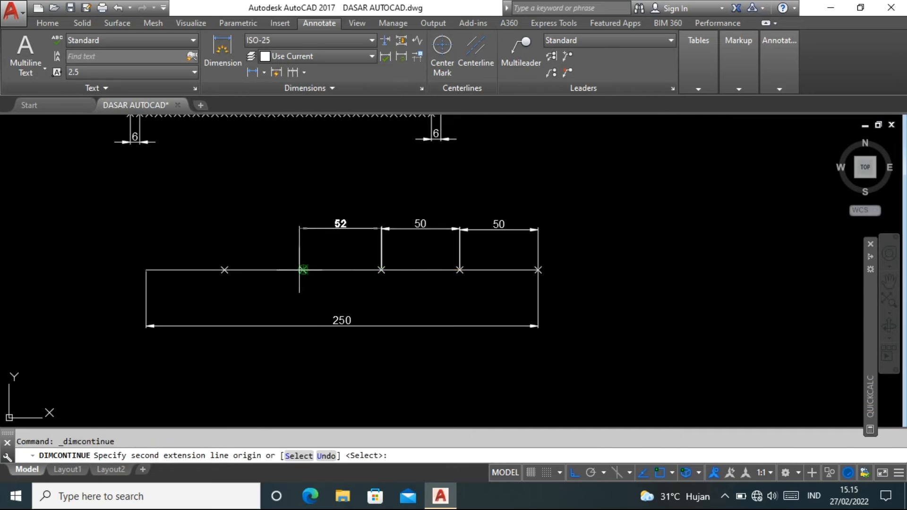
left_click(225, 270)
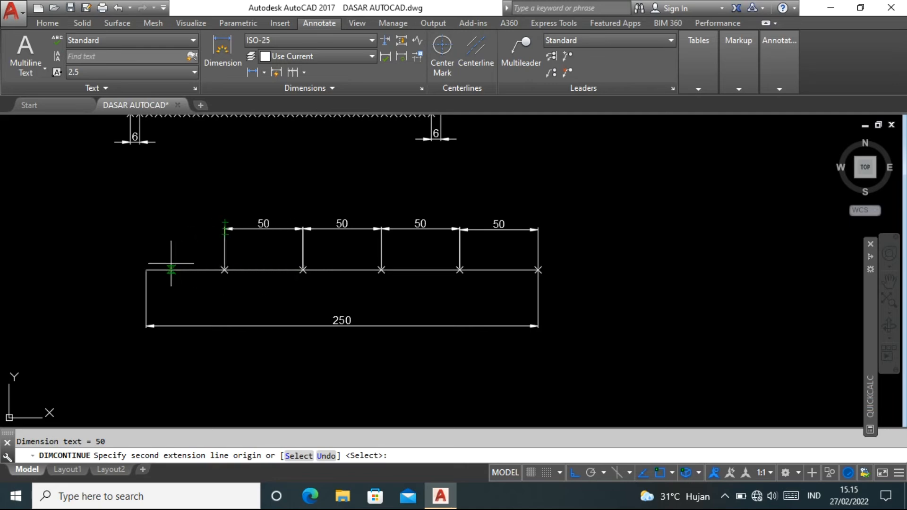
left_click(146, 270)
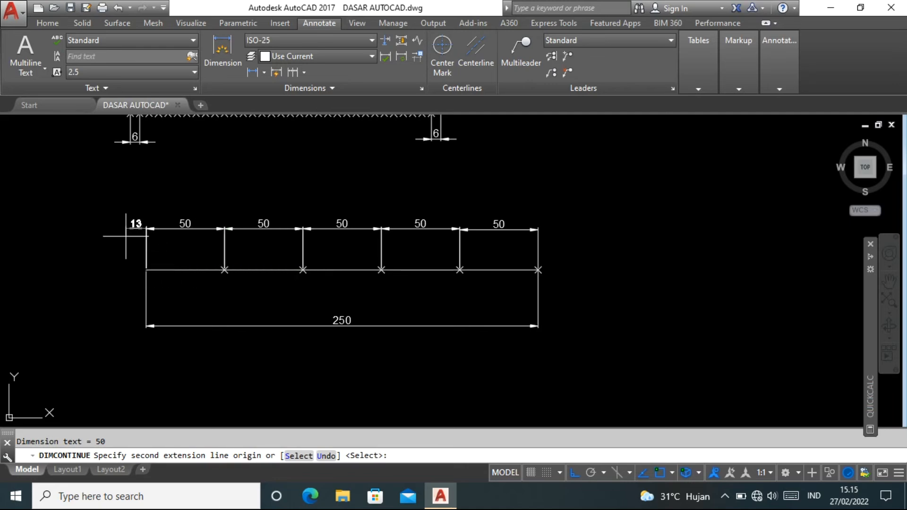
key("Return")
key("Return")
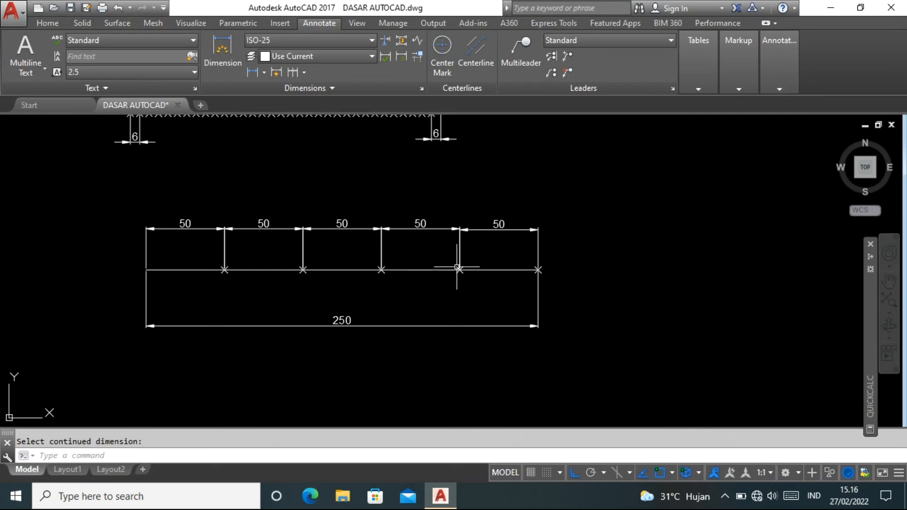
Step: Move the overall length dimension of the line with 50-unit intervals up, closer beneath the line
scroll(402, 314, "down", 6)
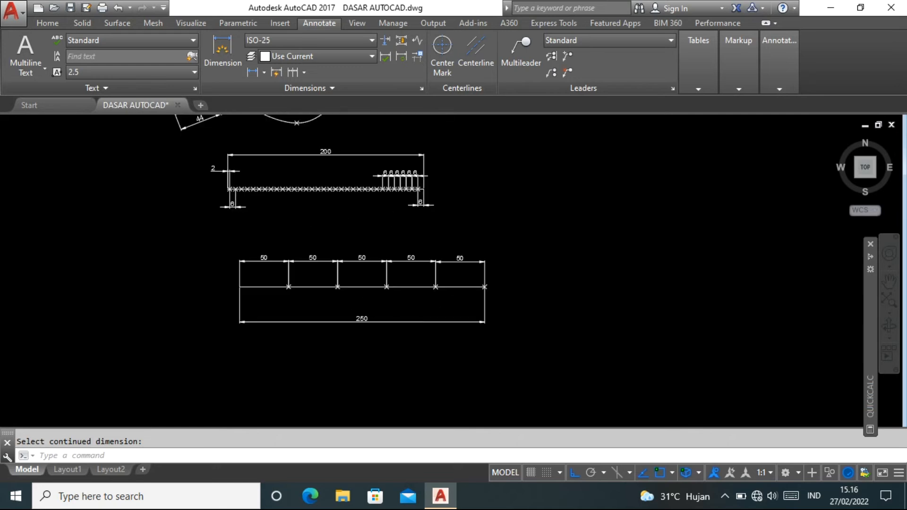
scroll(329, 210, "up", 6)
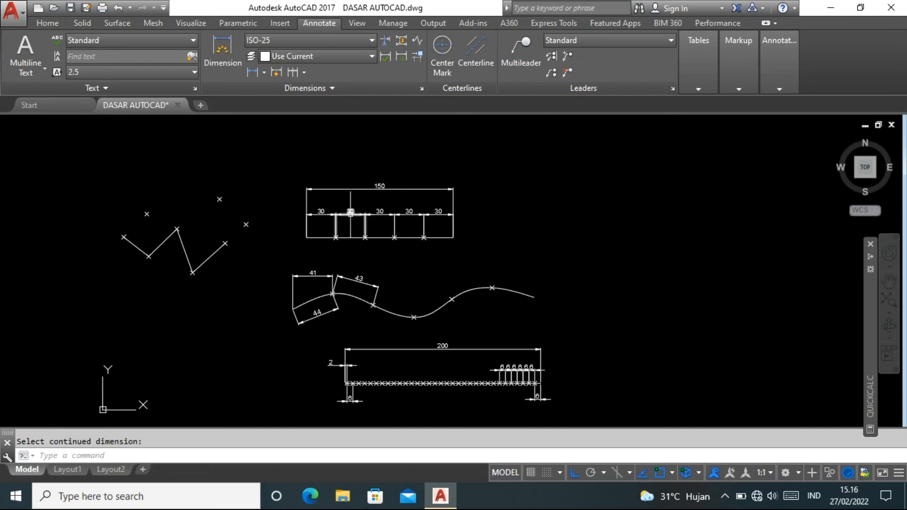
scroll(354, 216, "down", 6)
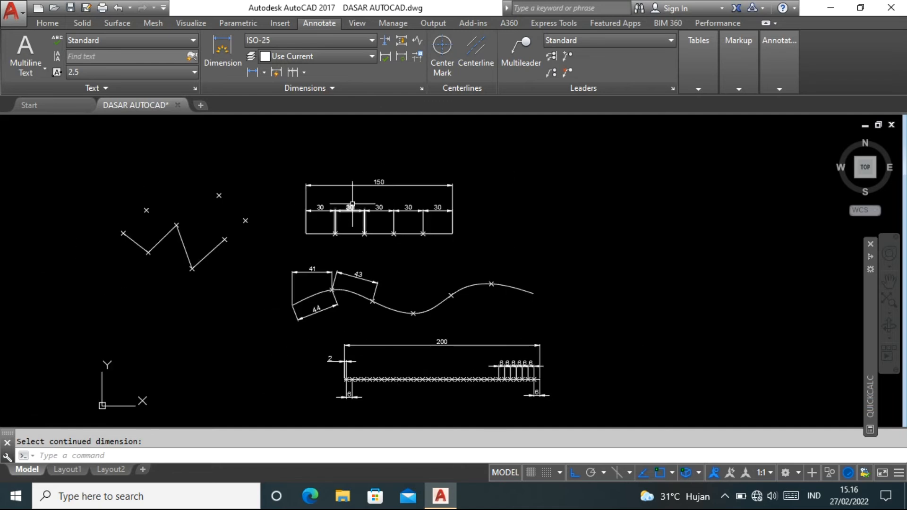
scroll(388, 336, "up", 4)
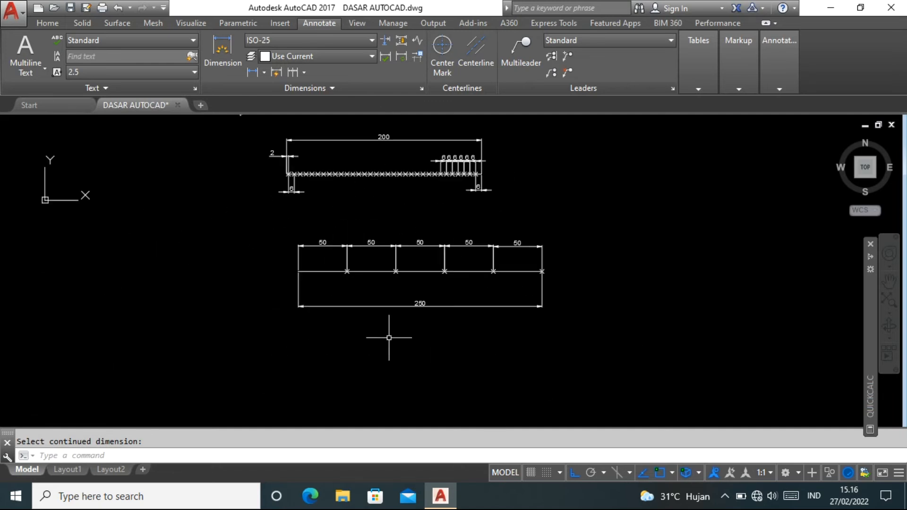
scroll(389, 338, "up", 3)
left_click(490, 316)
left_click(456, 273)
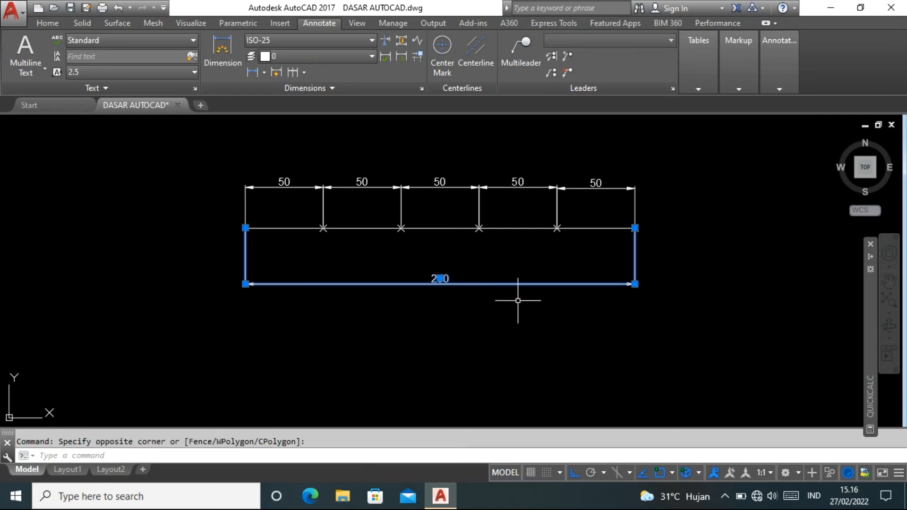
left_click(635, 284)
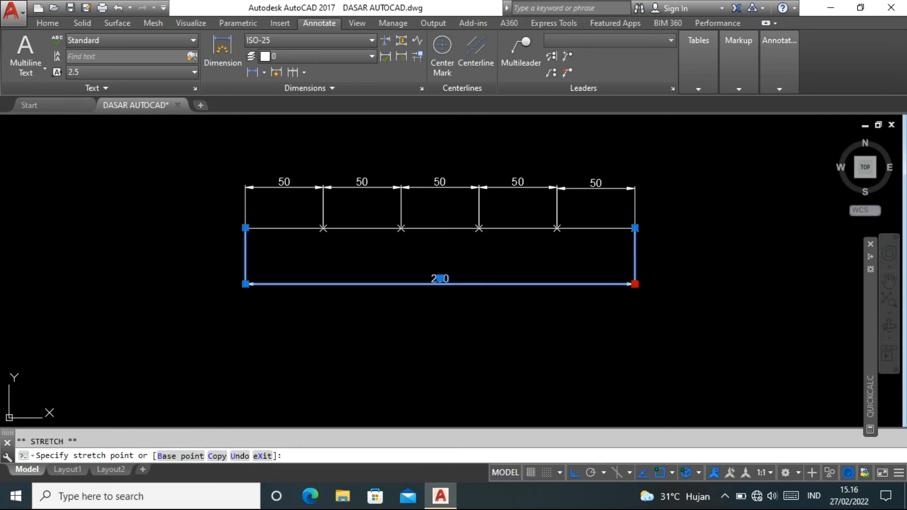
left_click(635, 257)
key("Escape")
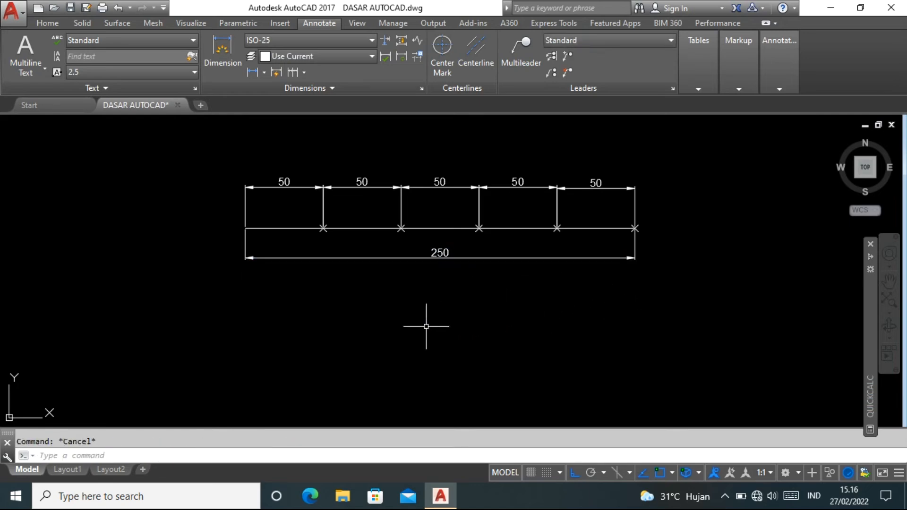
Step: Draw a 250-unit horizontal line to the right, below the dimensioned line with the 50-unit intervals
key("Return")
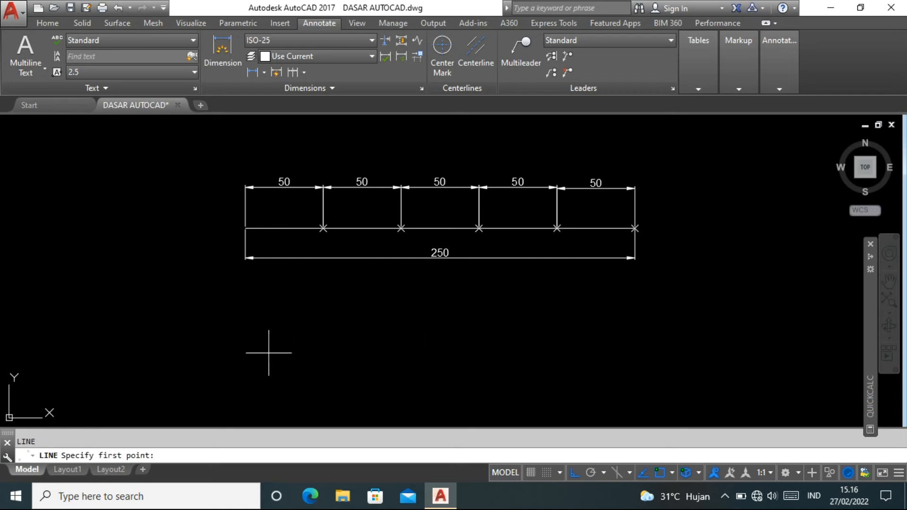
left_click(251, 348)
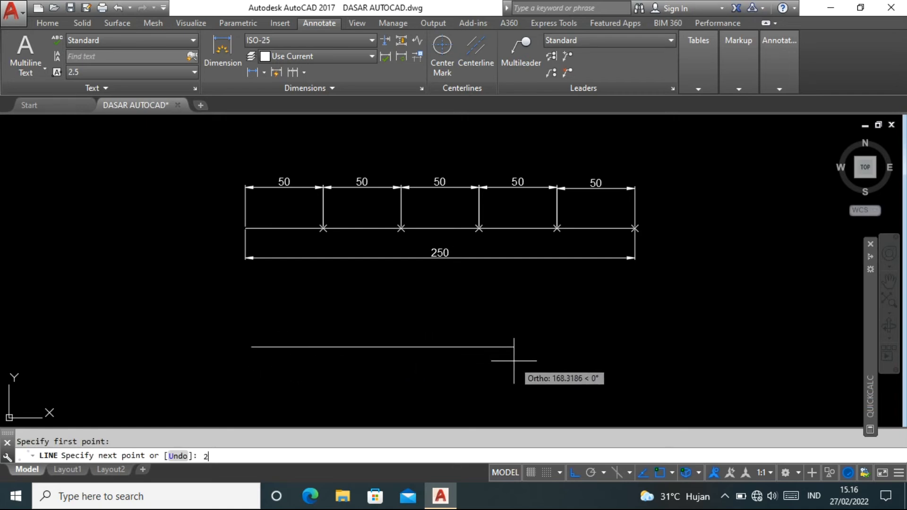
type("250")
key("Return")
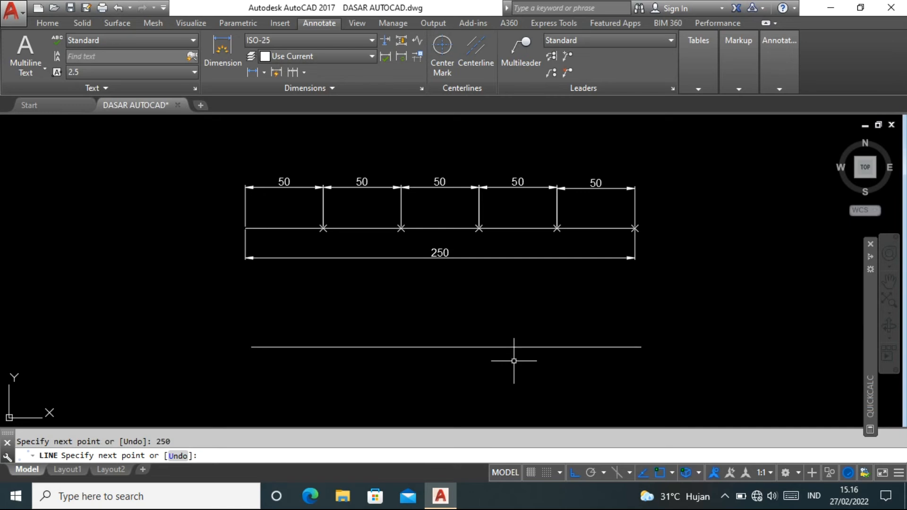
key("Return")
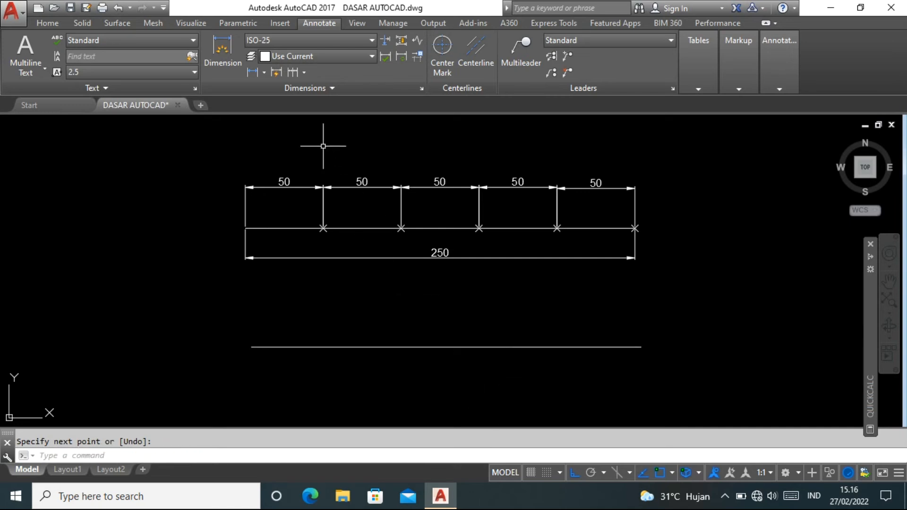
Step: Add a linear dimension below the new bottom line, spanning it from end to end
left_click(252, 72)
left_click(251, 347)
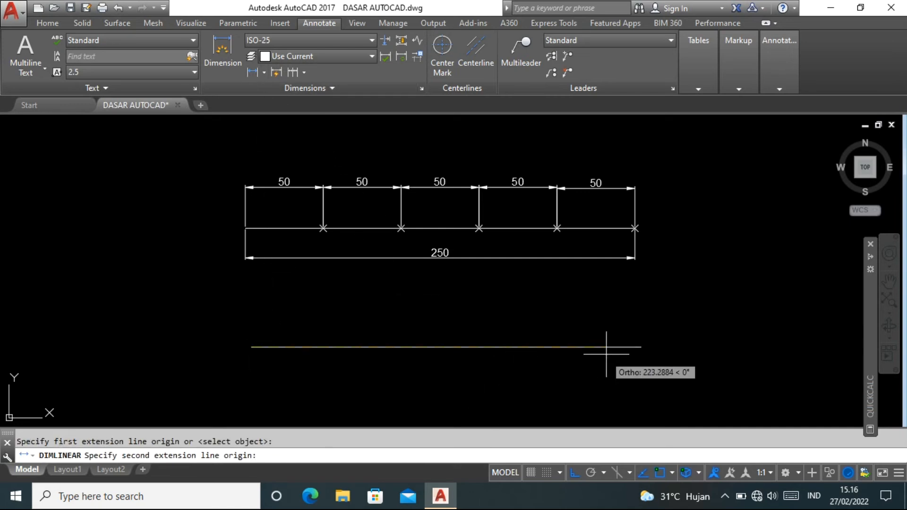
left_click(641, 347)
left_click(497, 404)
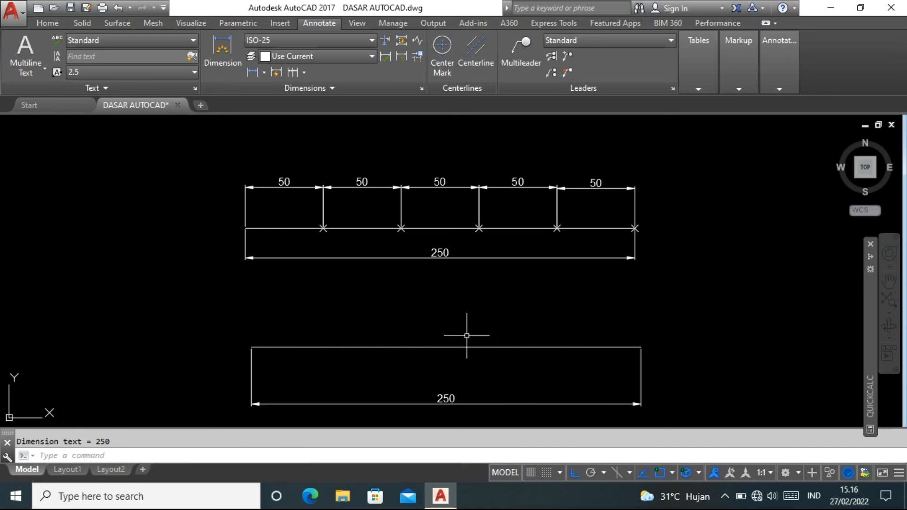
Step: Divide the bottom 250-unit line into 50 equal segments with the Divide command
left_click(53, 25)
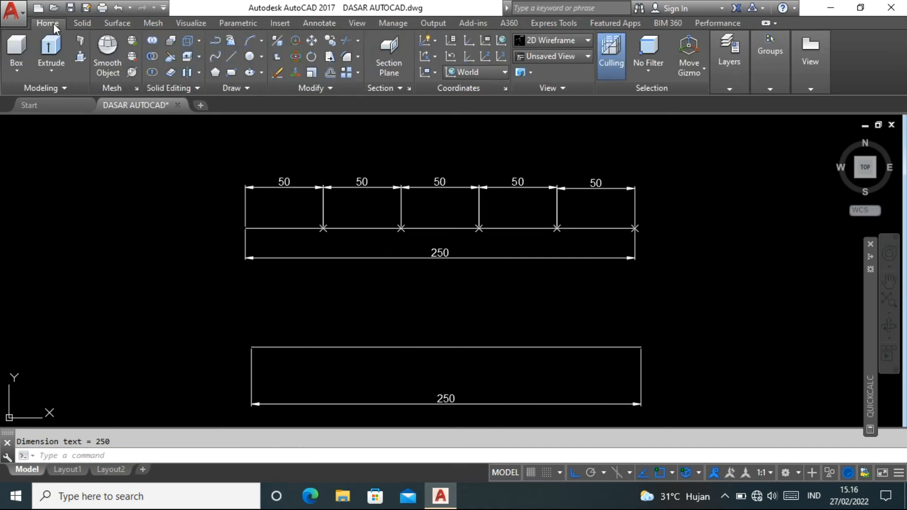
left_click(247, 89)
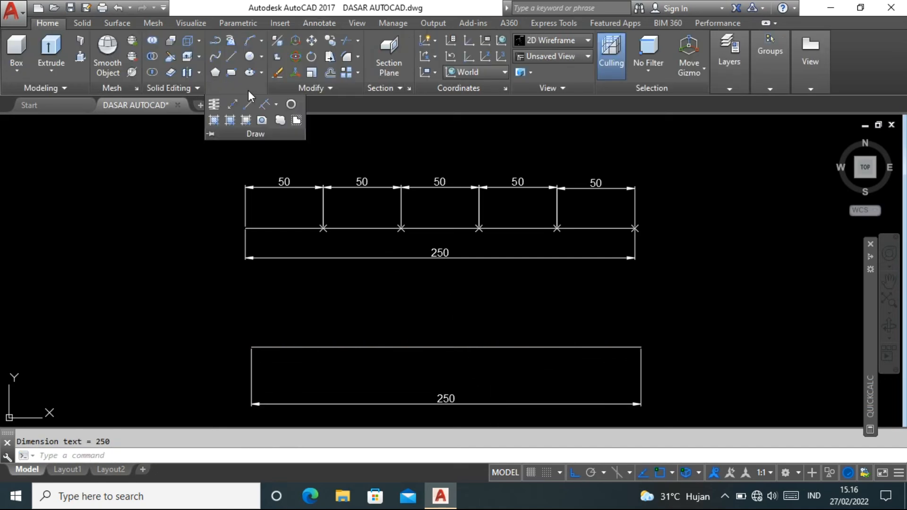
left_click(277, 105)
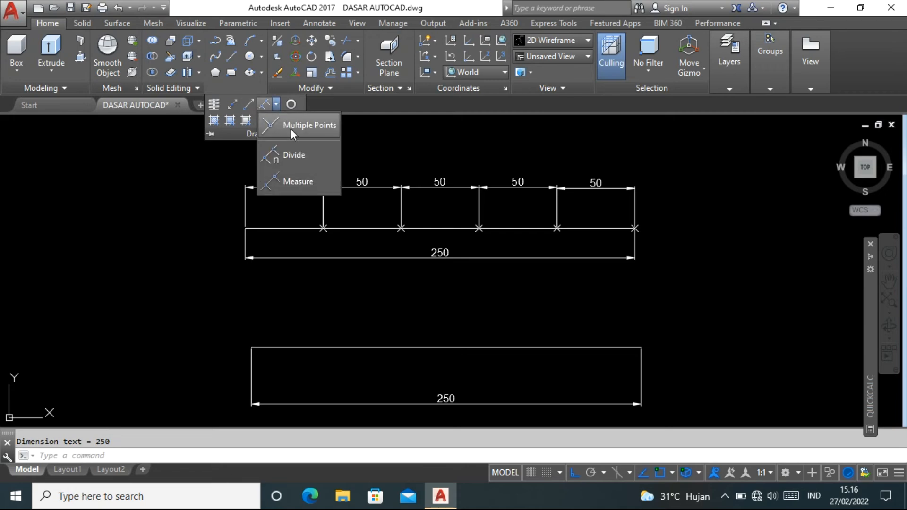
left_click(289, 152)
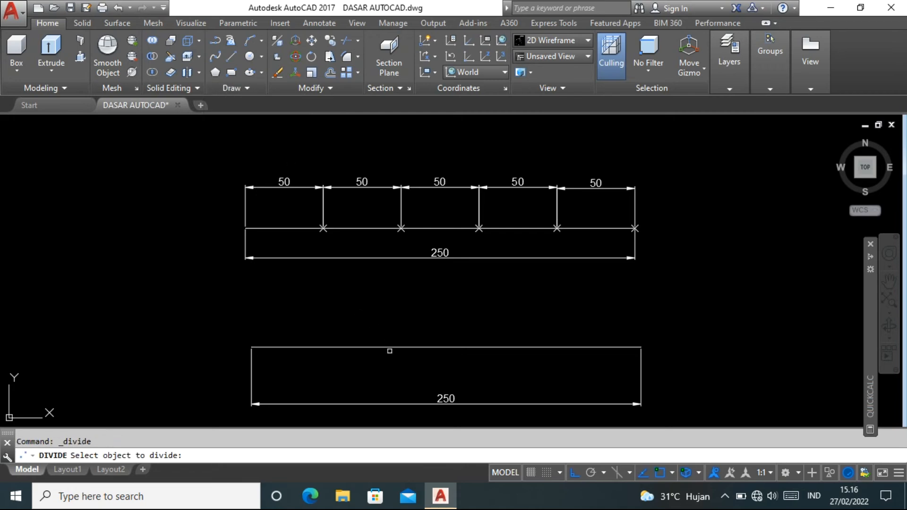
left_click(407, 348)
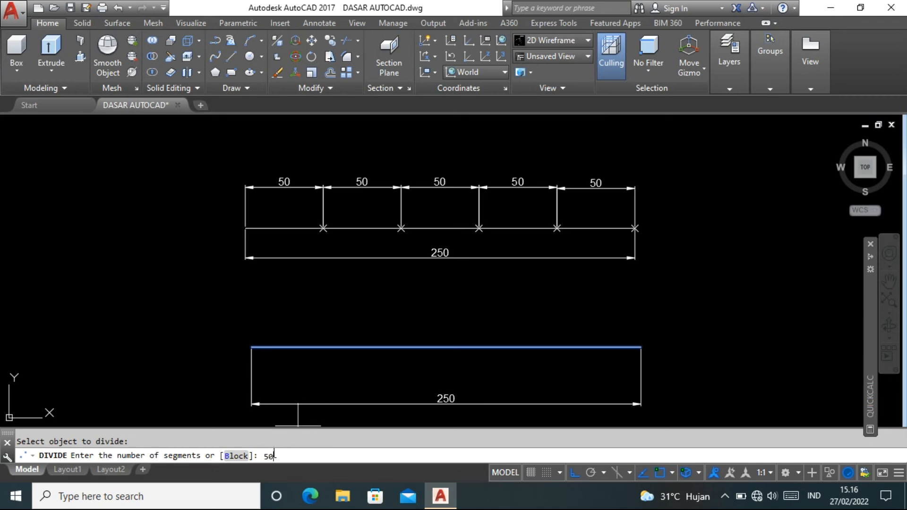
key("Return")
scroll(622, 352, "up", 4)
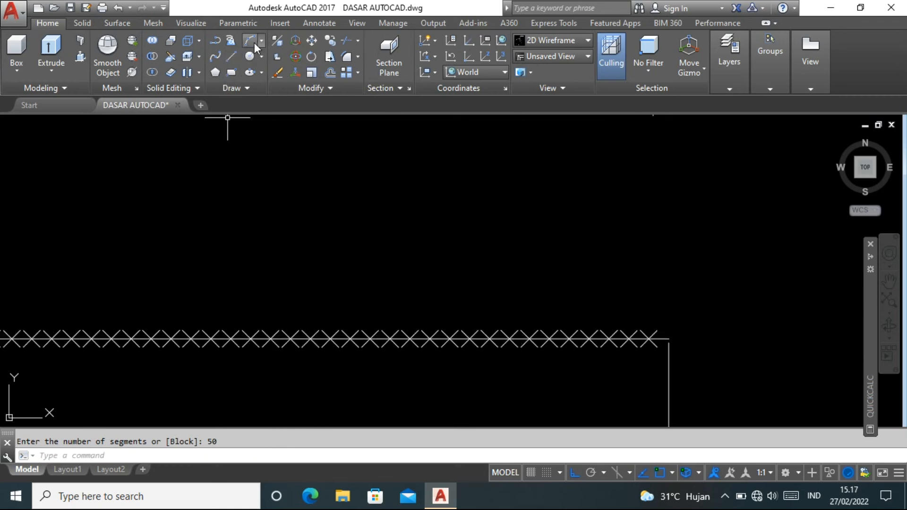
scroll(416, 211, "down", 2)
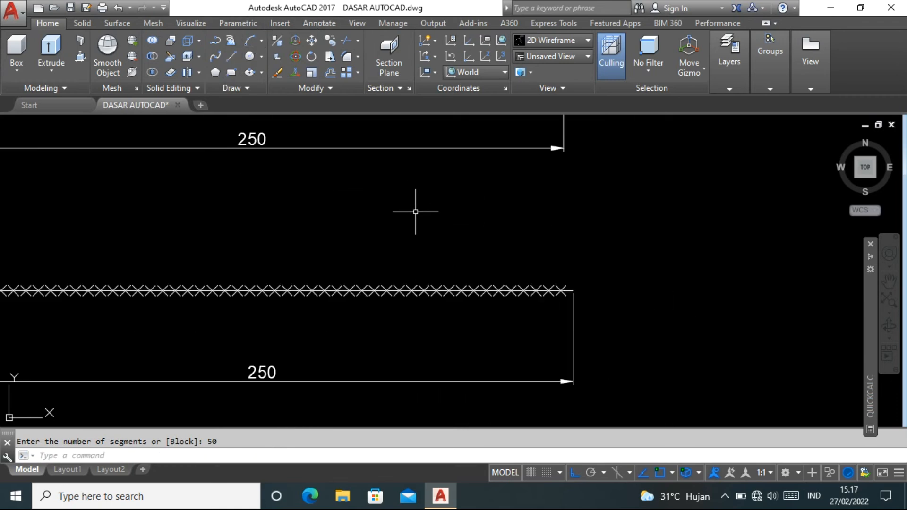
Step: Add a linear dimension above the bottom line, from its right end to the nearest division point
left_click(321, 23)
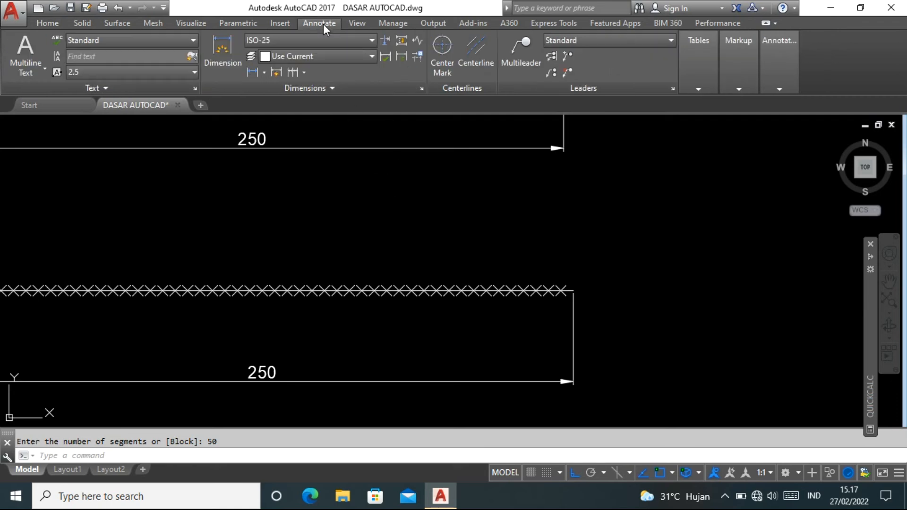
left_click(253, 72)
scroll(570, 273, "up", 3)
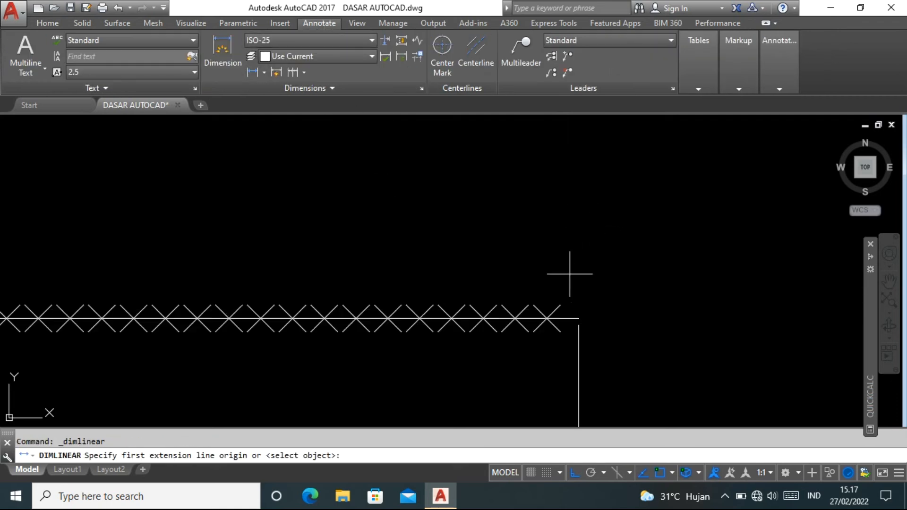
left_click(578, 314)
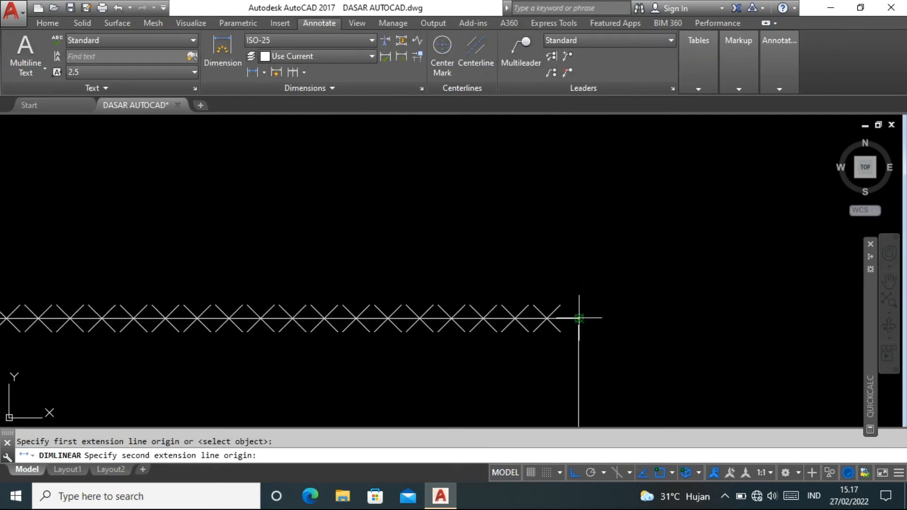
left_click(547, 317)
scroll(553, 242, "down", 4)
left_click(550, 227)
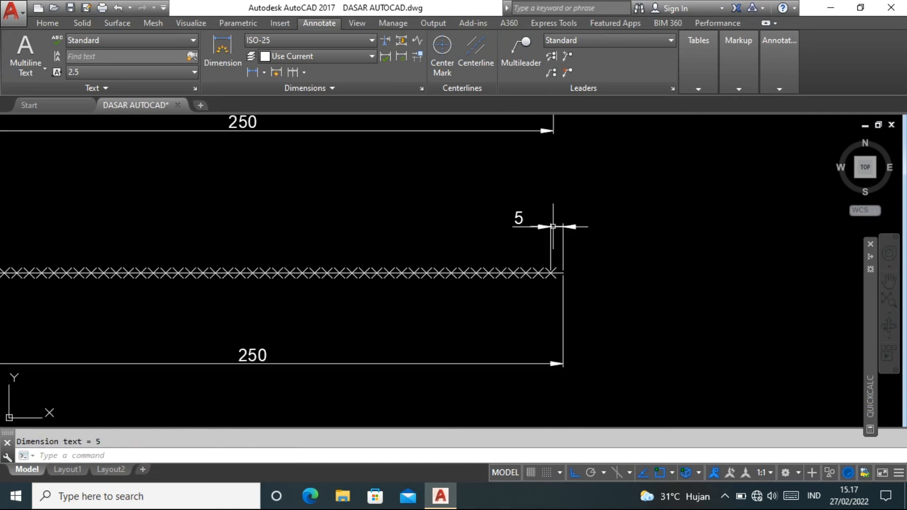
Step: Move the text of the new end-segment dimension to the right, outside its extension lines
left_click(530, 225)
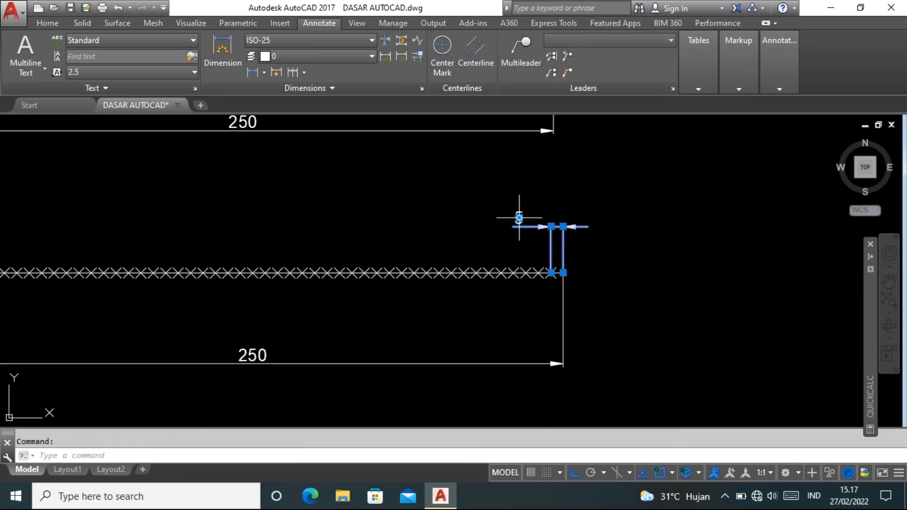
left_click(520, 218)
left_click(614, 218)
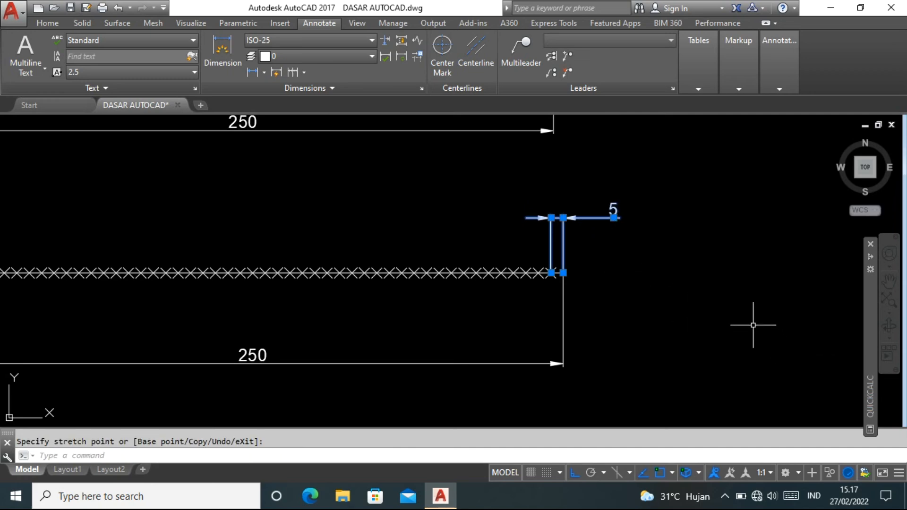
key("Escape")
scroll(607, 264, "down", 2)
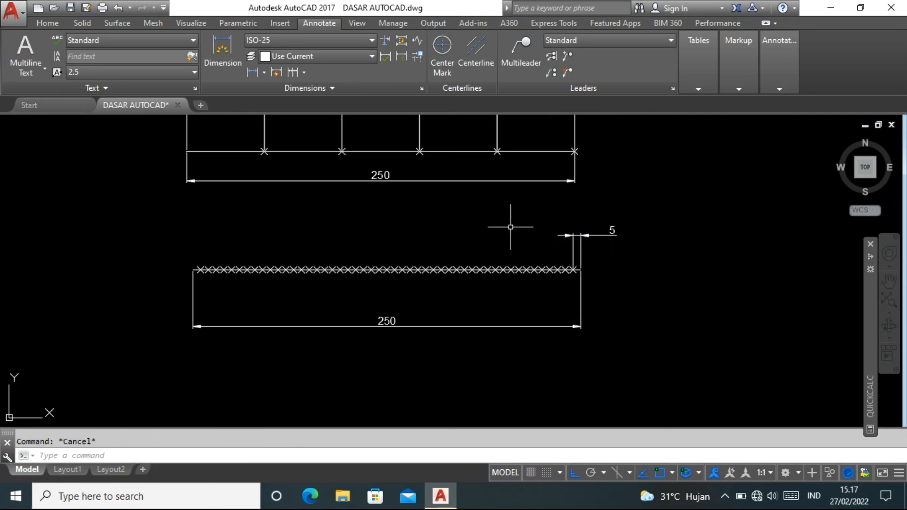
Step: Add a linear dimension below the bottom line for the second segment from the right end
left_click(252, 73)
scroll(577, 260, "up", 5)
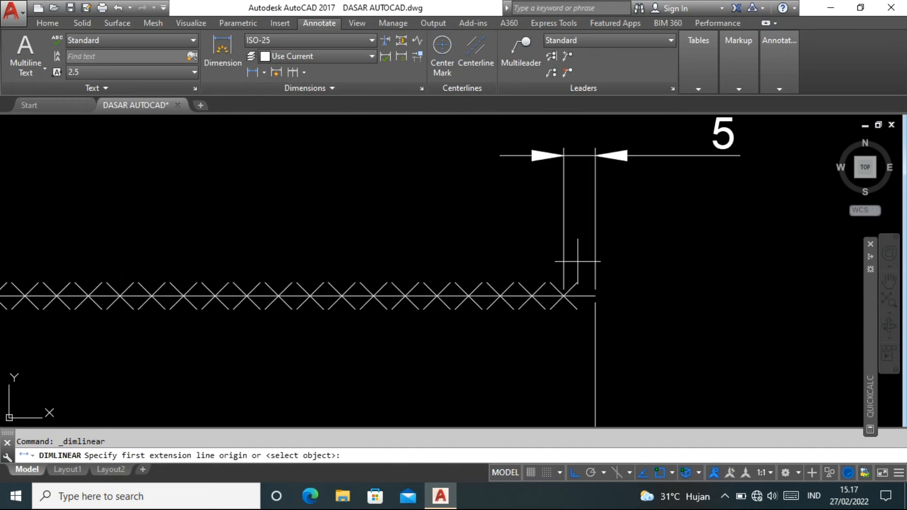
left_click(558, 296)
left_click(533, 297)
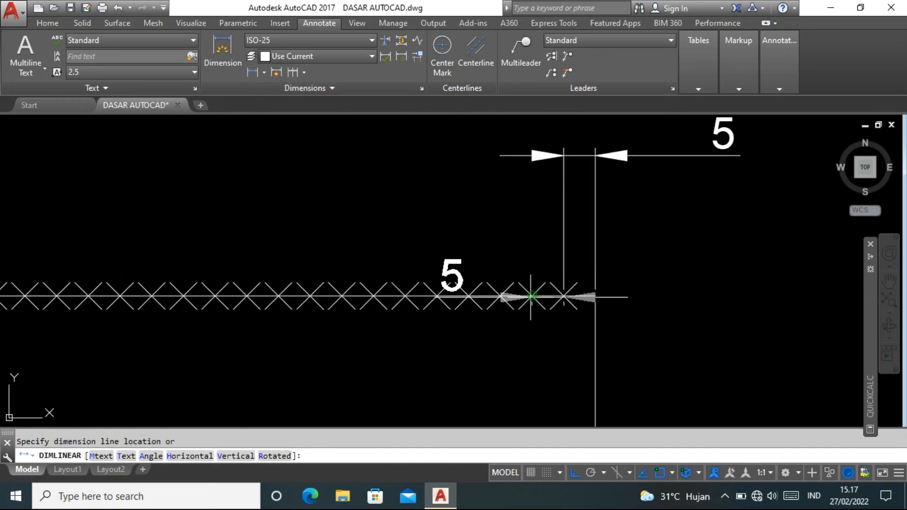
scroll(548, 350, "down", 2)
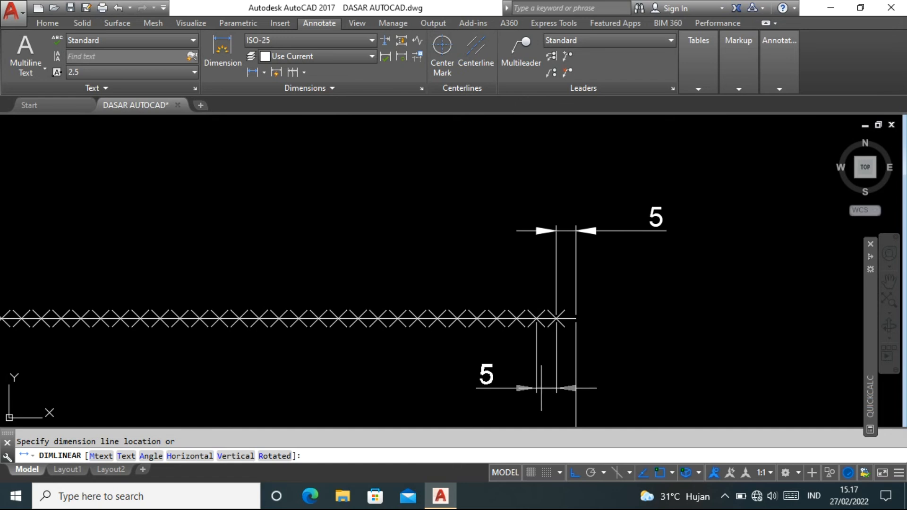
left_click(563, 384)
Step: Compare the two dimensioned 250-unit lines, and view them together with the rest of the drawing
scroll(608, 273, "down", 5)
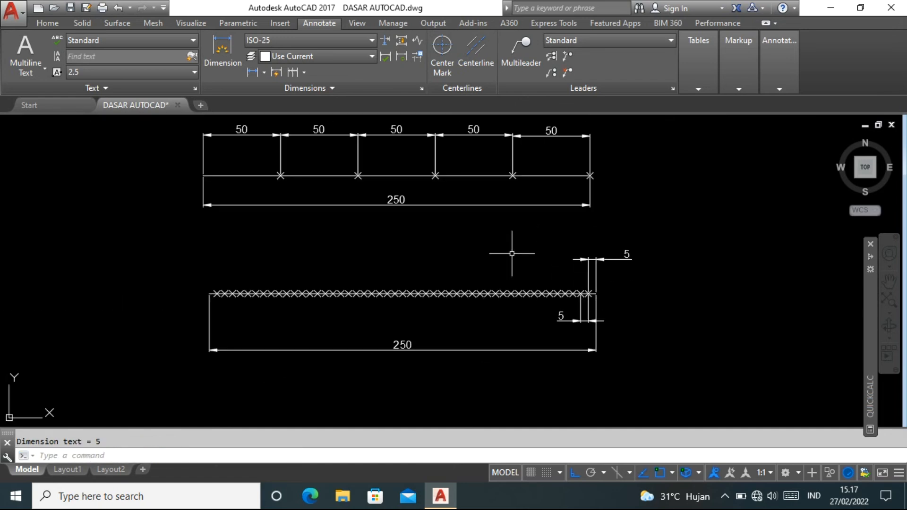
scroll(424, 188, "up", 2)
scroll(424, 189, "down", 2)
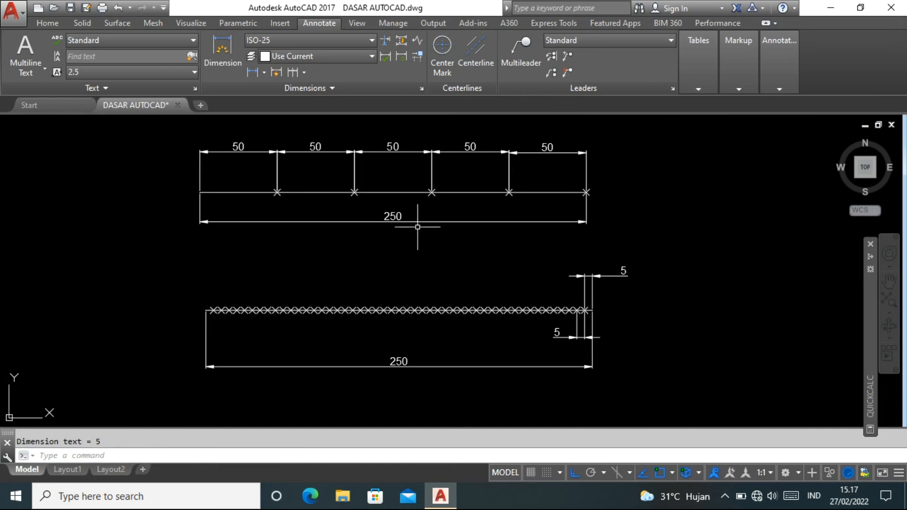
scroll(428, 279, "down", 2)
scroll(429, 292, "down", 4)
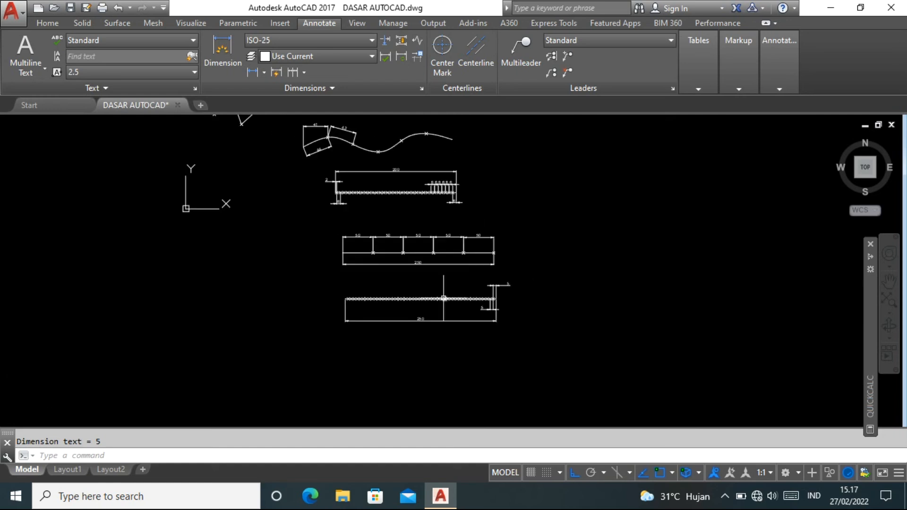
scroll(394, 216, "up", 2)
scroll(395, 186, "down", 2)
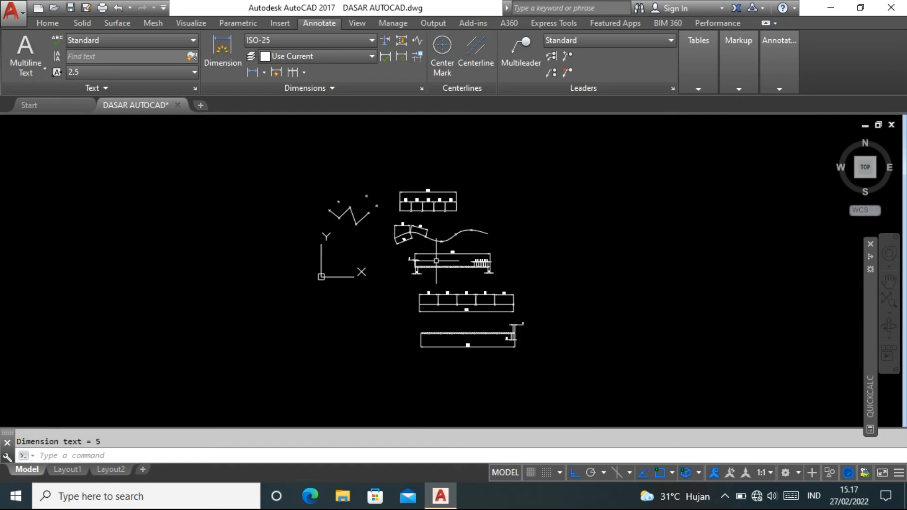
scroll(465, 297, "up", 2)
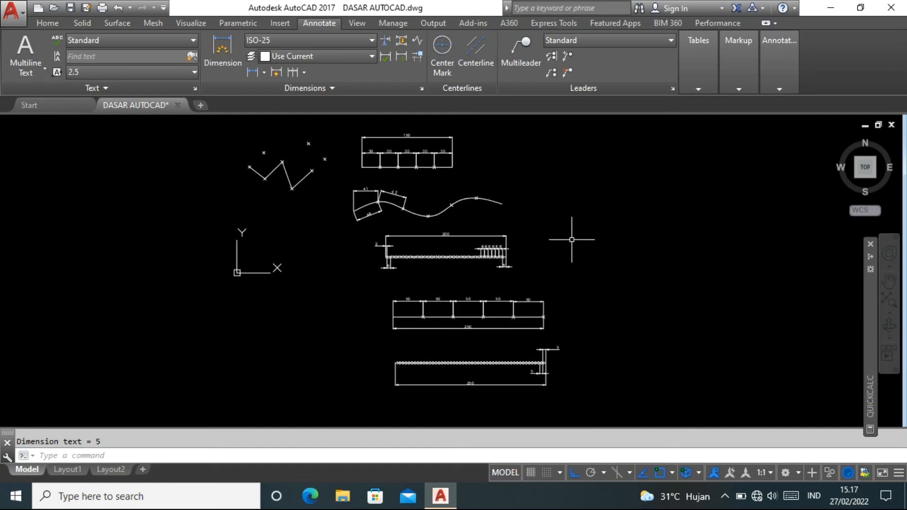
key("Return")
left_click_drag(557, 235, 556, 250)
right_click(556, 249)
left_click(577, 257)
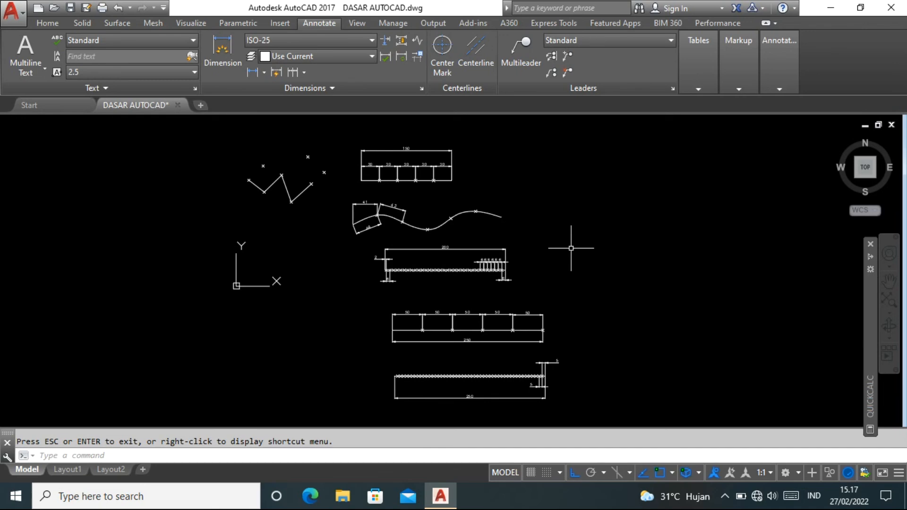
Step: Examine each example in turn: the connected points, the 150-unit line, the spline, the 200-unit line and both 250-unit lines
scroll(291, 166, "up", 4)
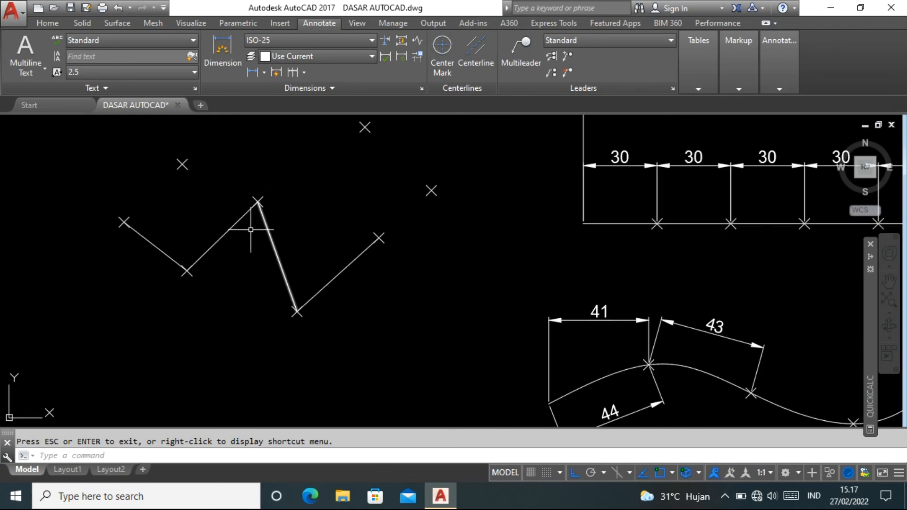
scroll(255, 226, "down", 3)
scroll(214, 233, "up", 3)
scroll(251, 253, "down", 3)
scroll(494, 248, "up", 4)
scroll(415, 207, "down", 2)
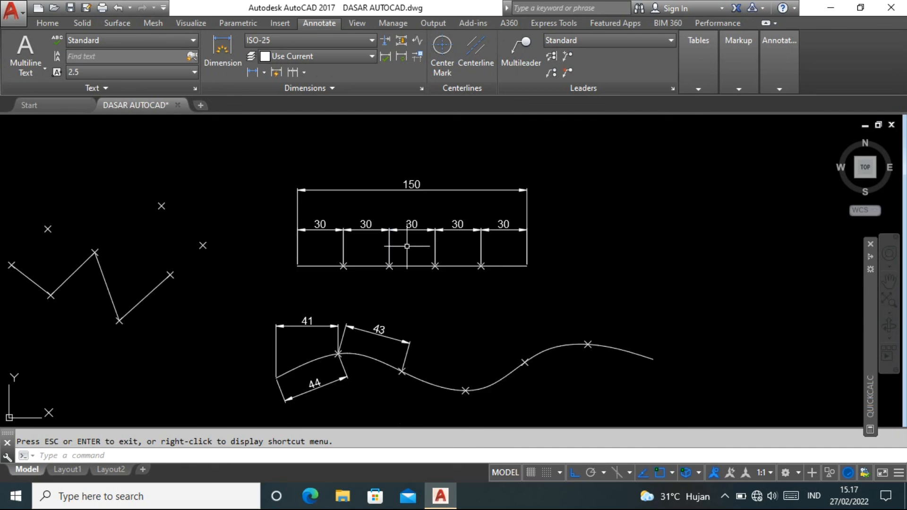
scroll(402, 213, "down", 2)
scroll(404, 229, "down", 3)
scroll(423, 285, "up", 5)
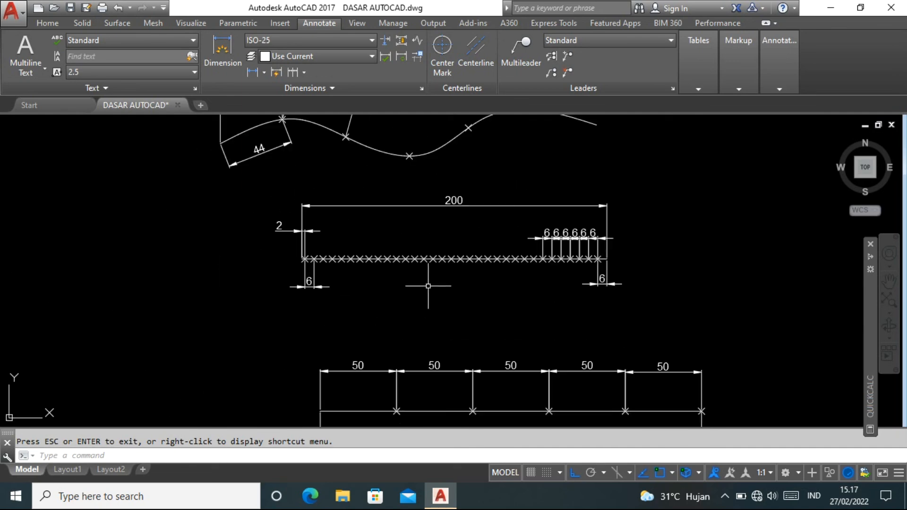
scroll(462, 215, "up", 2)
scroll(448, 214, "down", 4)
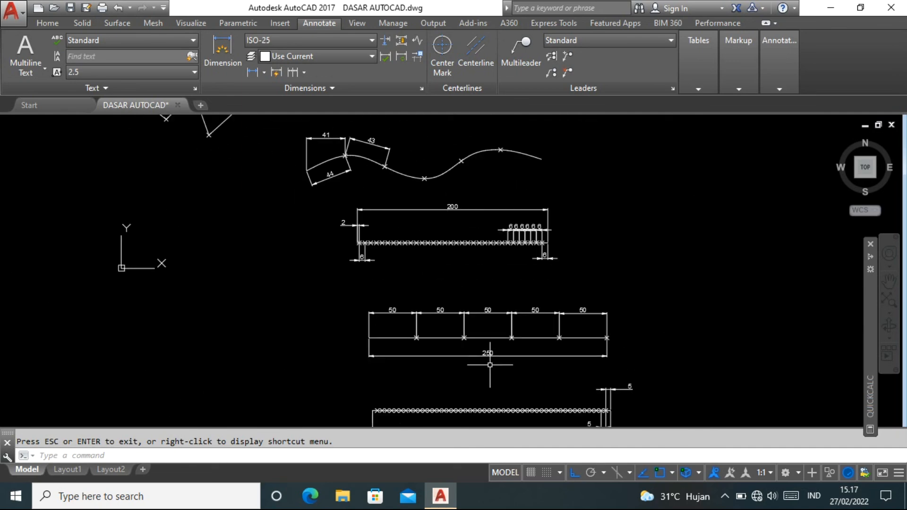
scroll(490, 364, "up", 2)
scroll(405, 223, "down", 3)
scroll(435, 275, "up", 1)
scroll(435, 275, "up", 4)
scroll(435, 276, "down", 8)
scroll(430, 299, "up", 4)
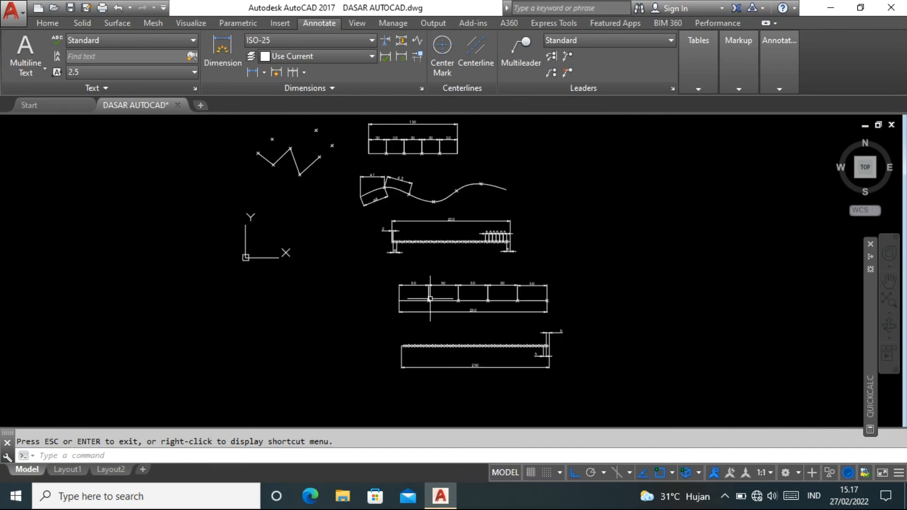
scroll(430, 298, "down", 3)
scroll(381, 224, "up", 3)
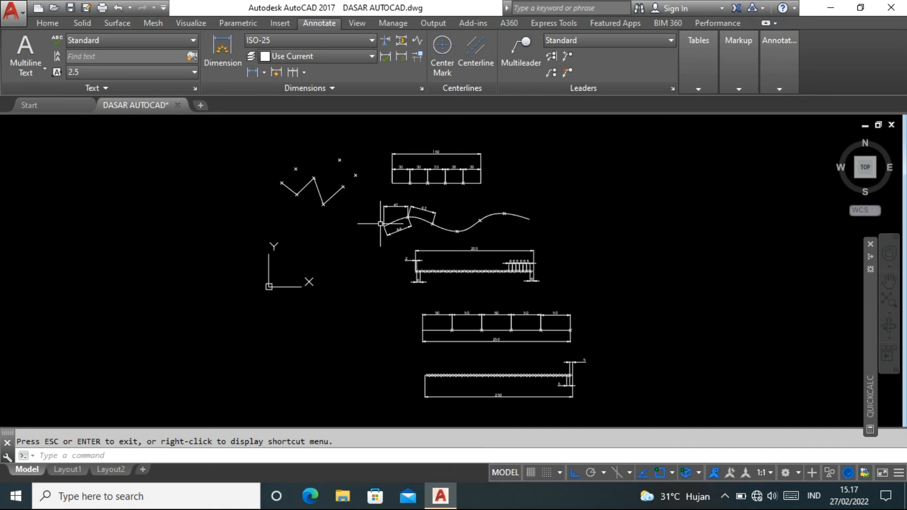